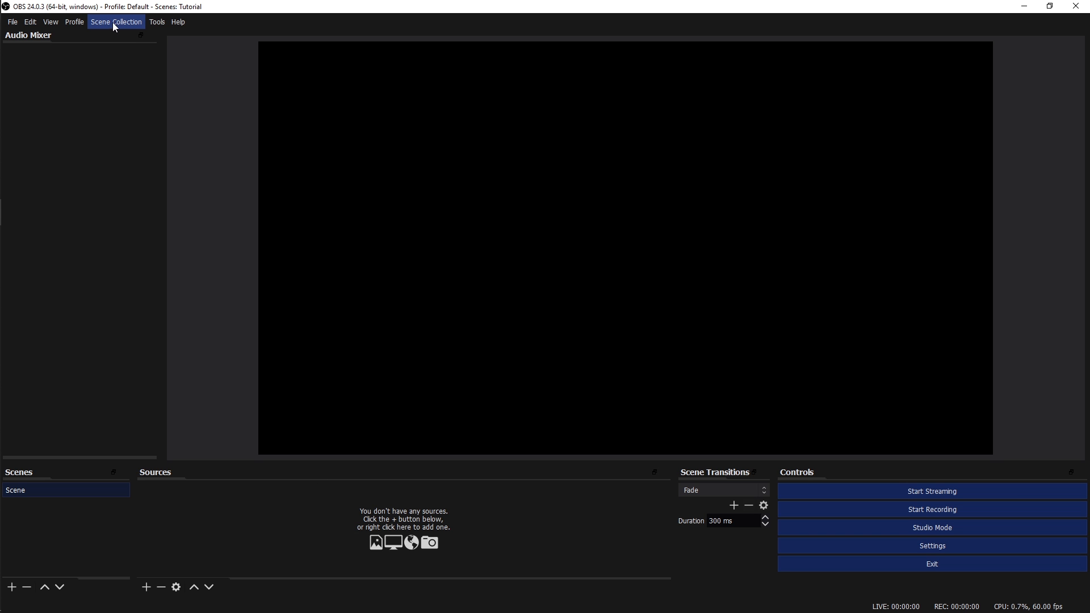
Create a new profile named Tutorial.
click(78, 23)
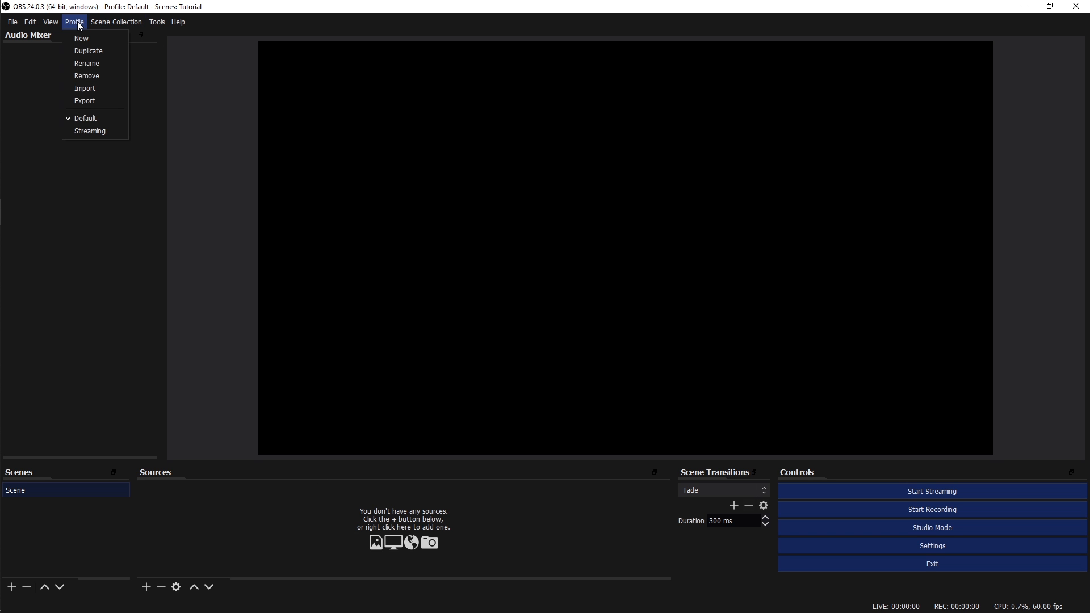
click(99, 43)
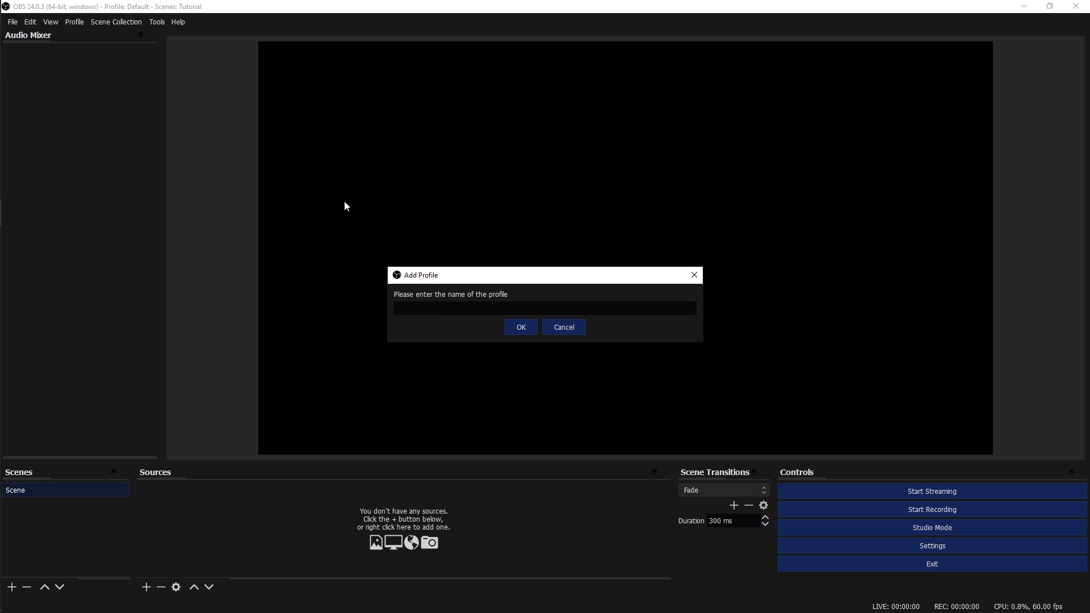
text(Tutorial)
key(Return)
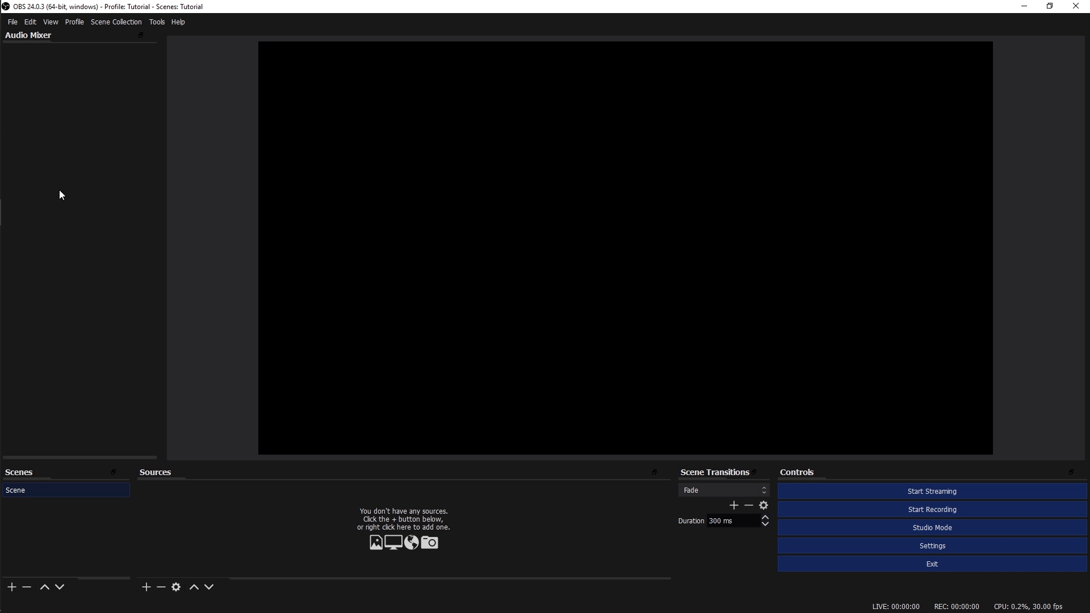
Switch to the Default profile and back to the Tutorial profile.
click(75, 22)
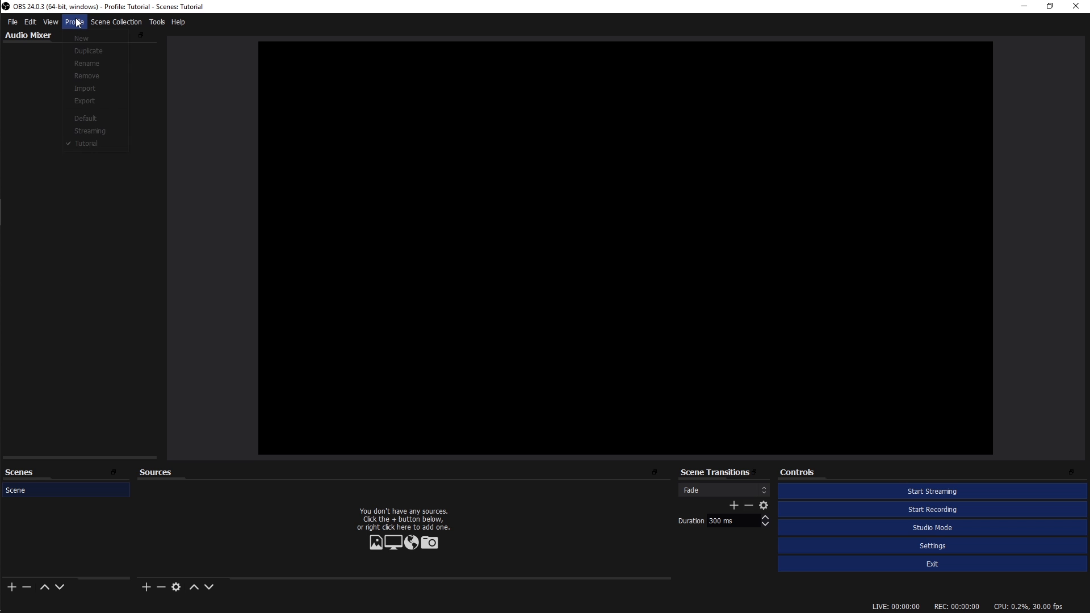
click(93, 120)
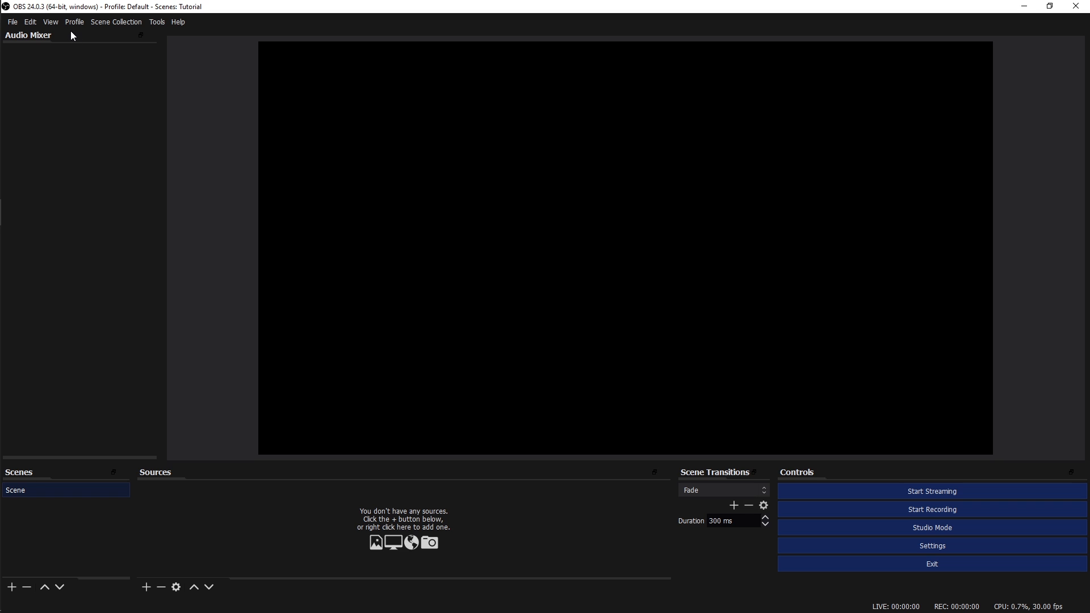
click(73, 23)
click(90, 142)
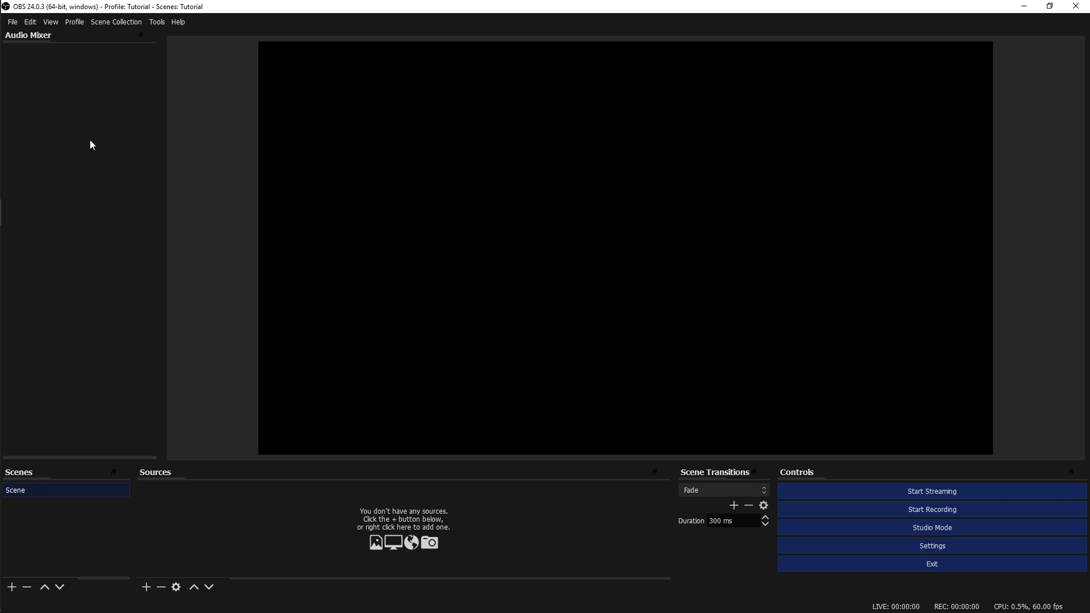
View the Game and Intermission scenes of the Default scene collection, and return to the Tutorial collection.
click(114, 23)
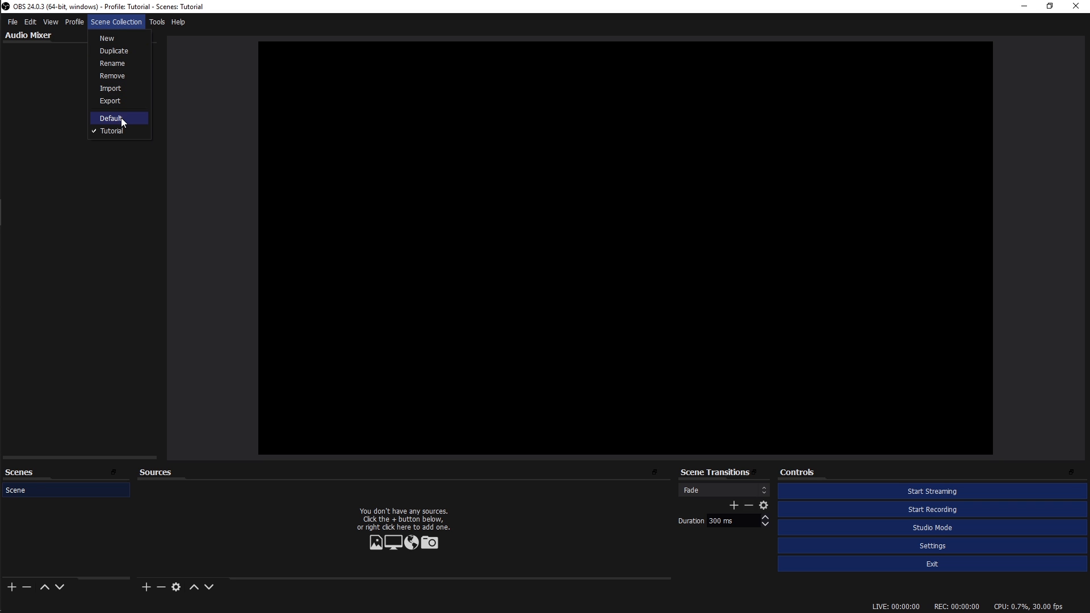
click(120, 119)
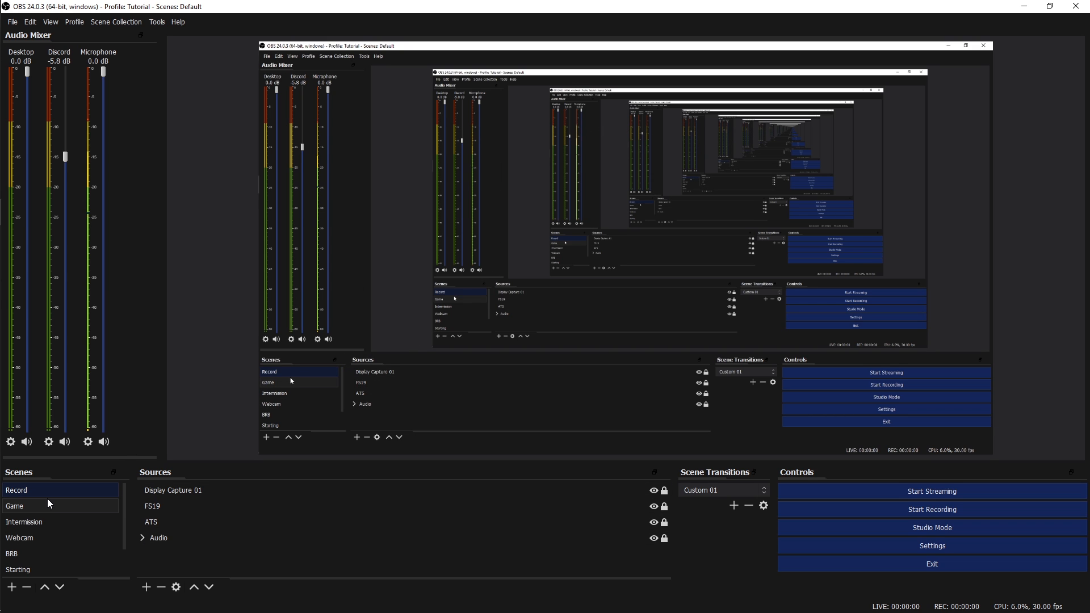
click(80, 512)
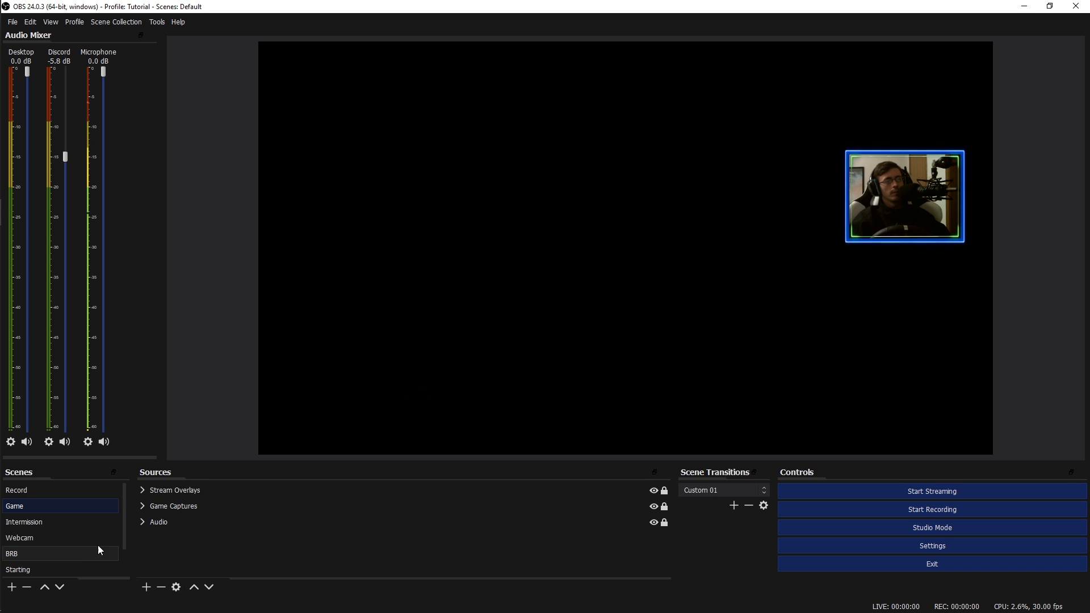
click(56, 522)
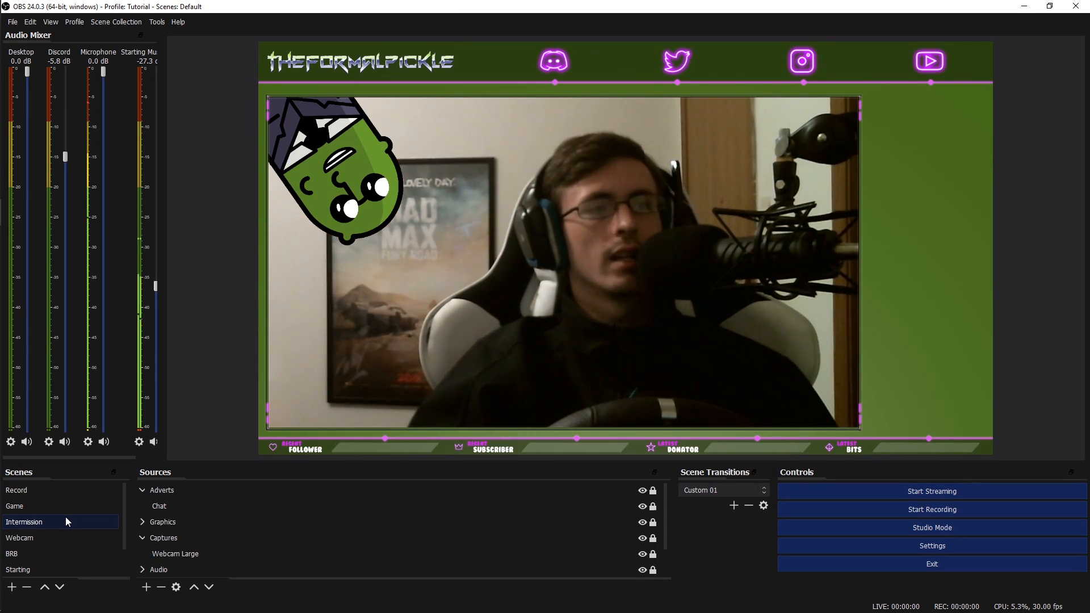
mouse_move(664, 502)
mouse_down()
mouse_move(674, 535)
mouse_move(679, 497)
mouse_up()
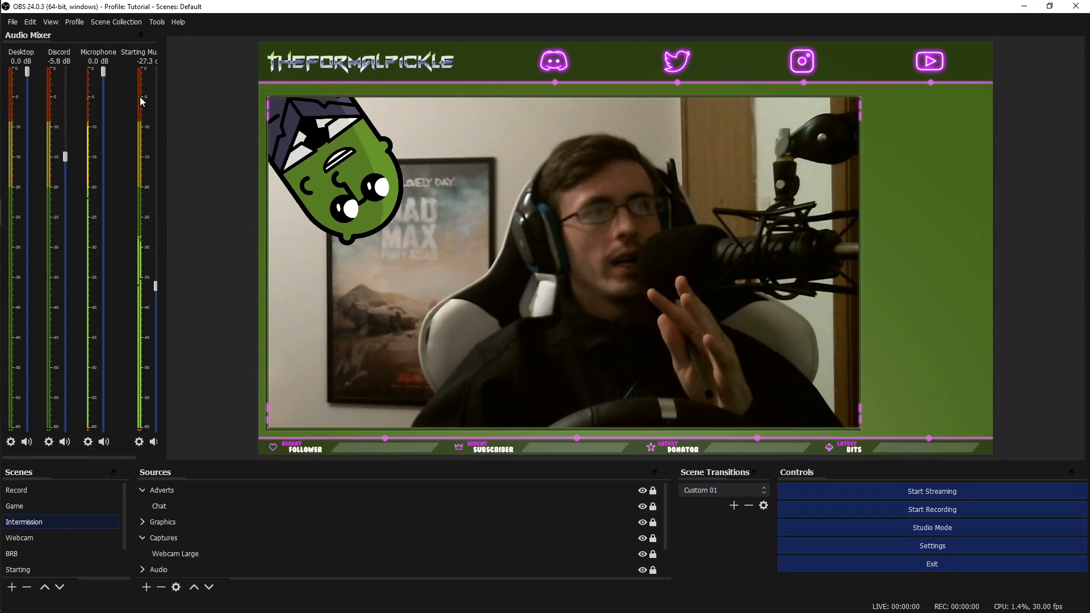
click(102, 26)
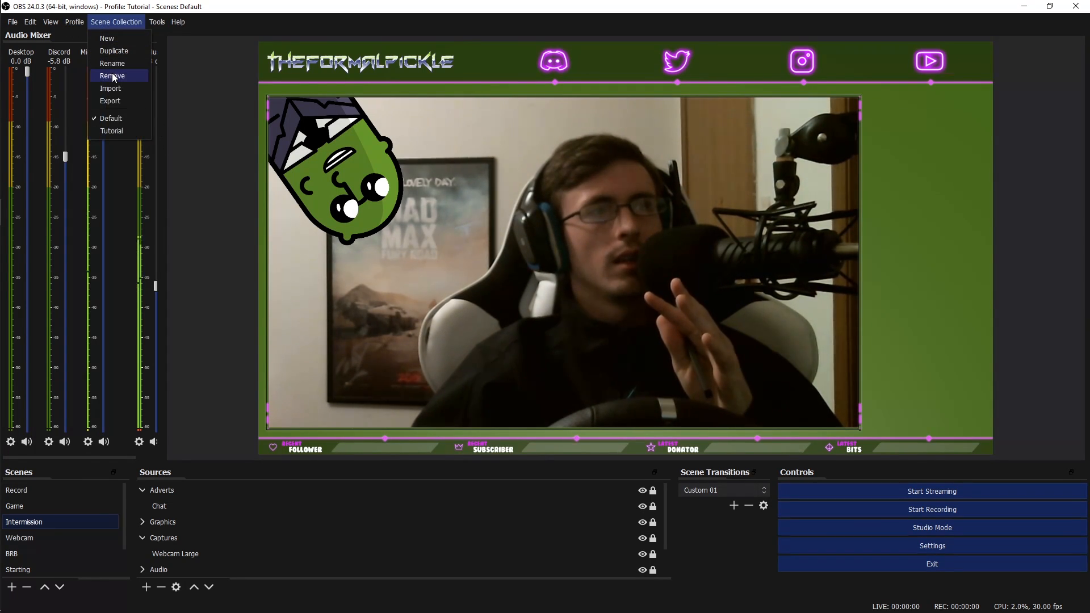
click(108, 131)
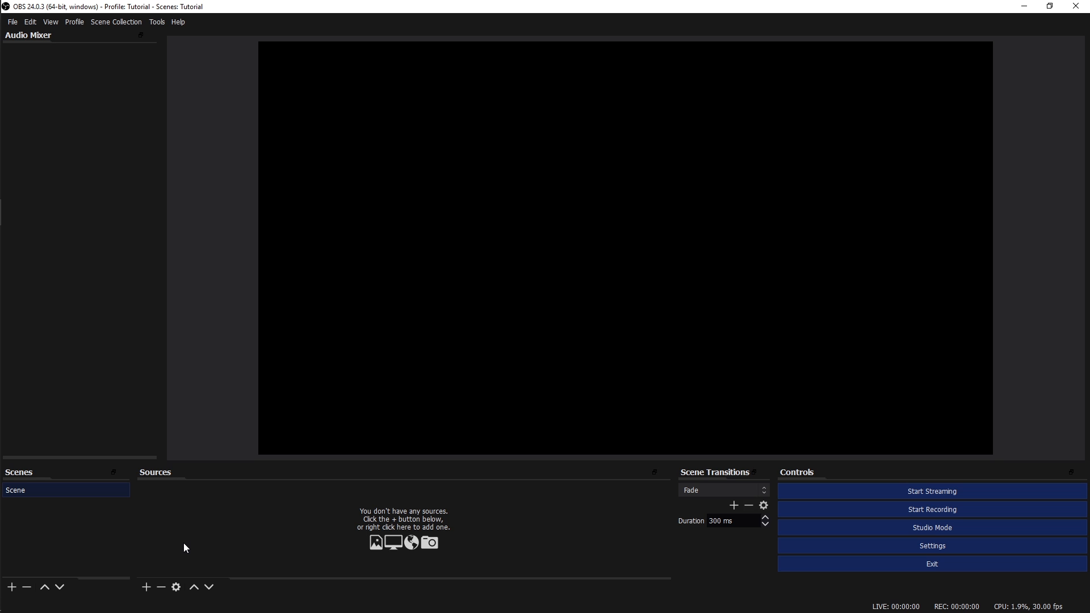
click(12, 588)
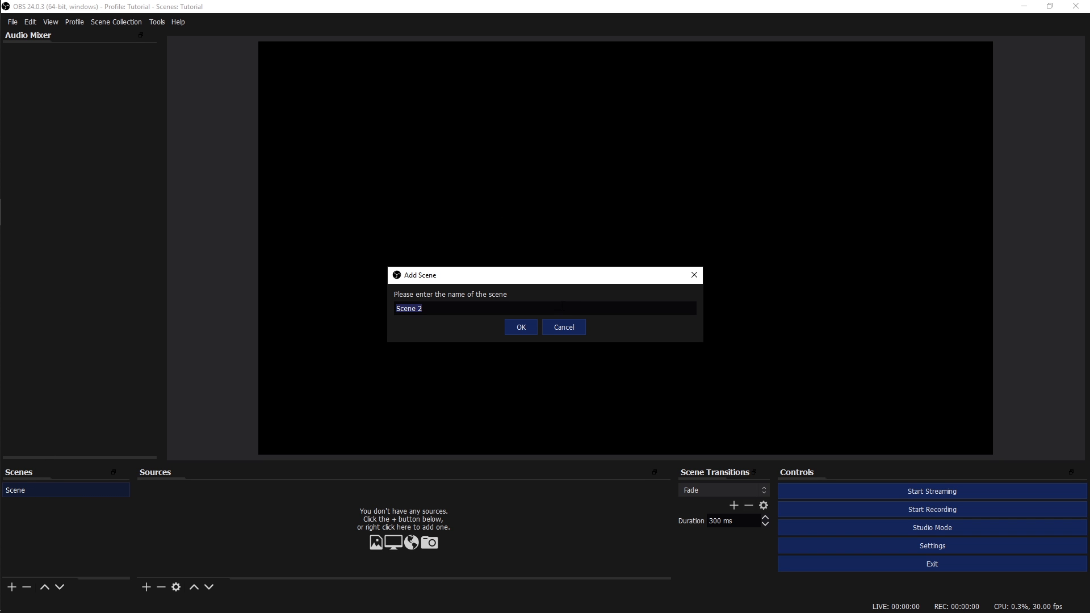
click(561, 327)
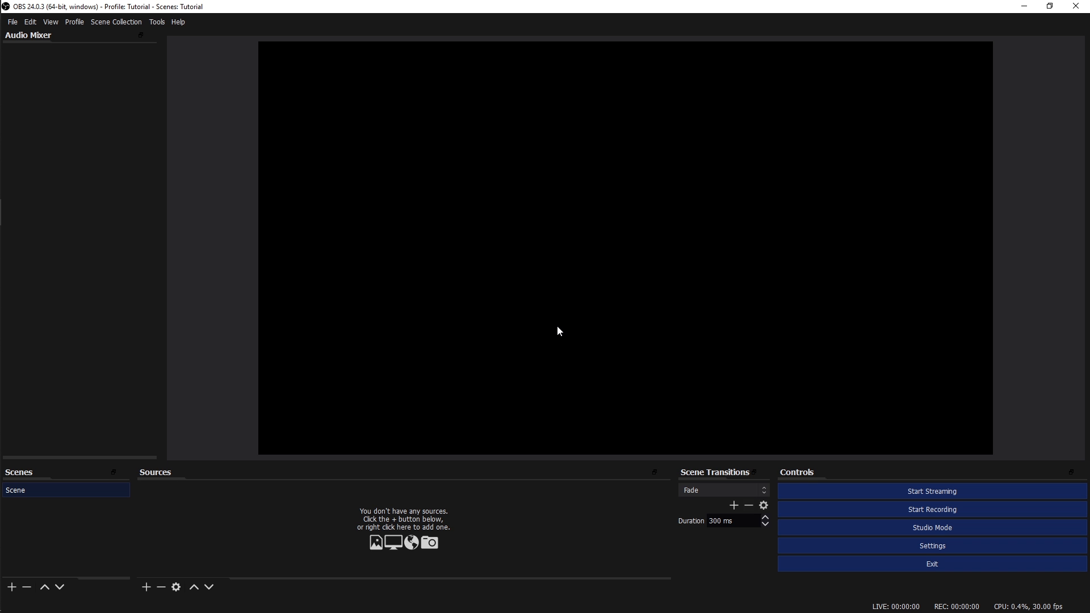
right_click(38, 493)
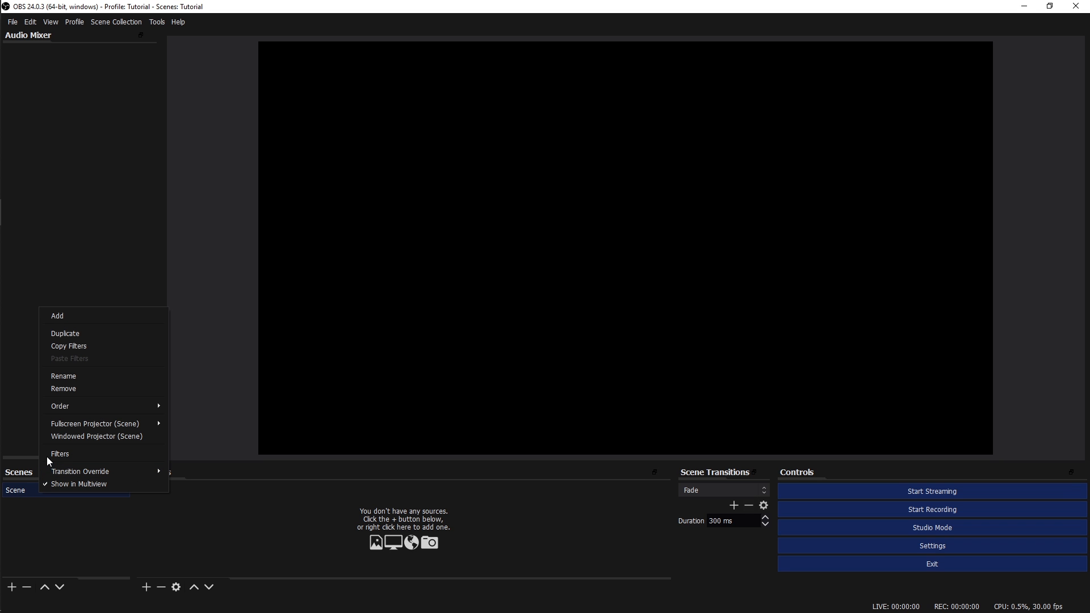
click(27, 509)
Rename the existing scene in the Tutorial collection as Record.
right_click(27, 490)
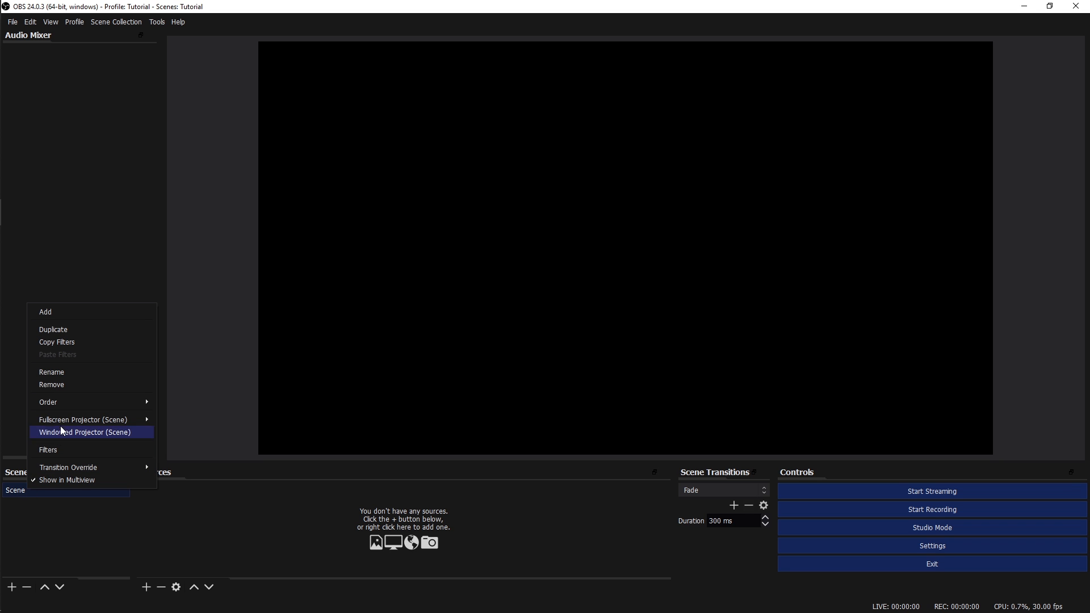
click(81, 372)
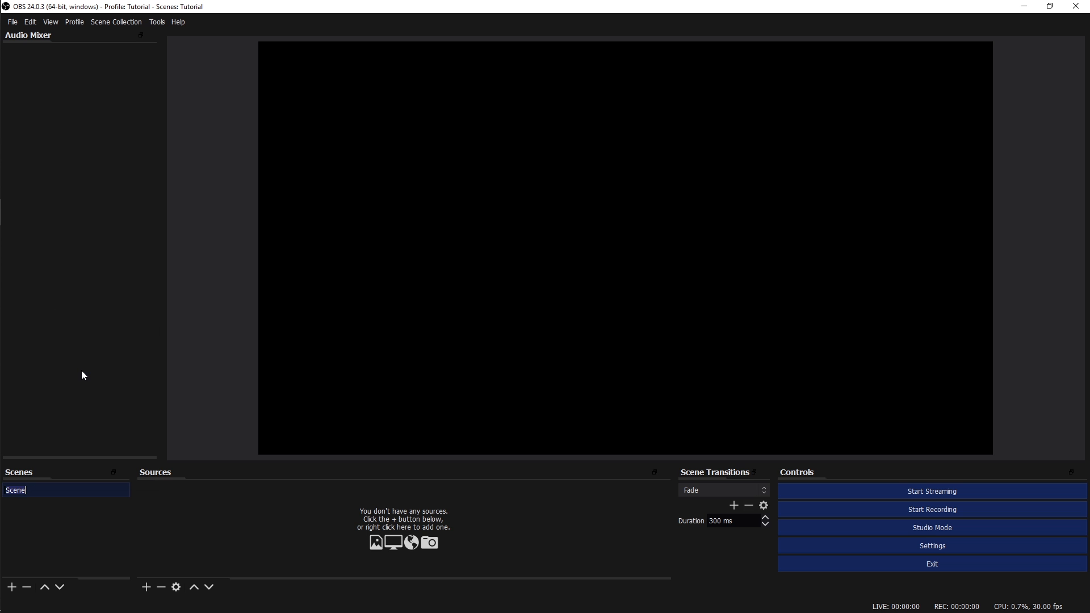
key(BackSpace)
text(Record)
key(Return)
Add a new Display Capture source to the Record scene, capturing Display 1: 1920x1080 @ 0,0.
click(147, 587)
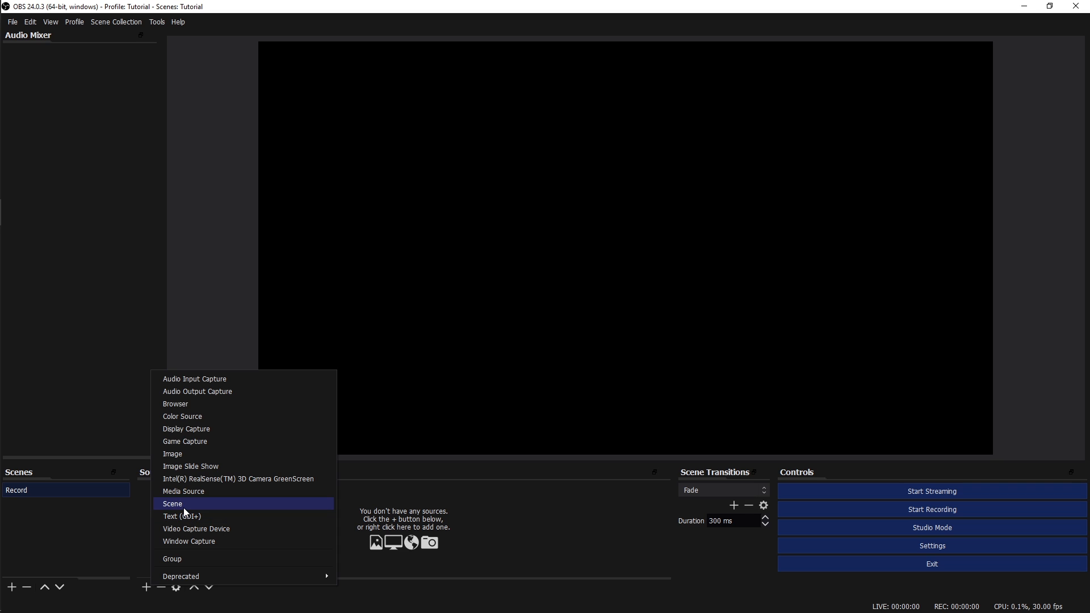
click(205, 431)
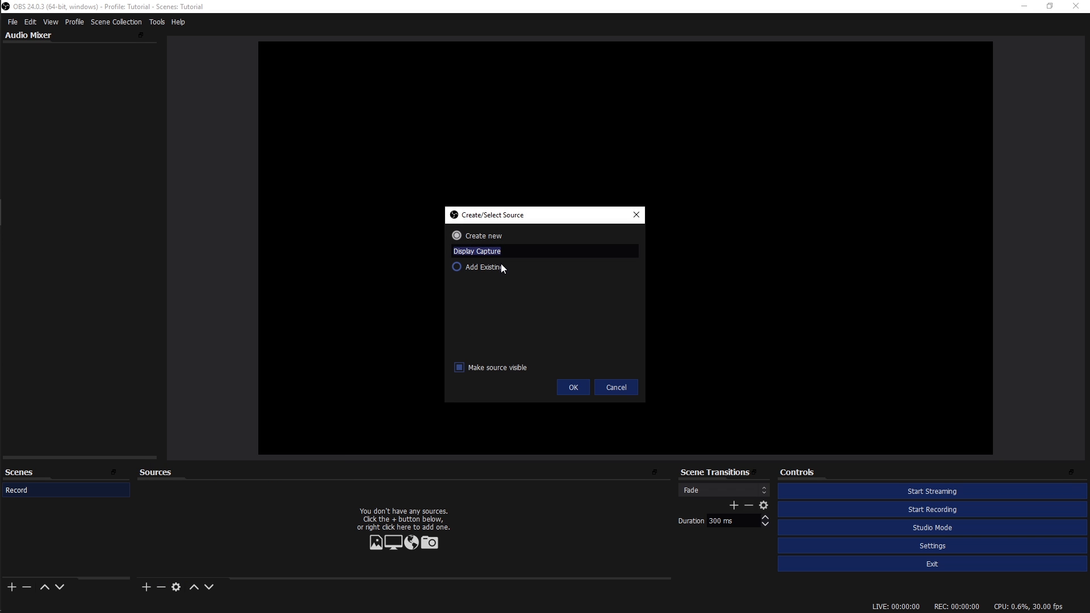
click(571, 387)
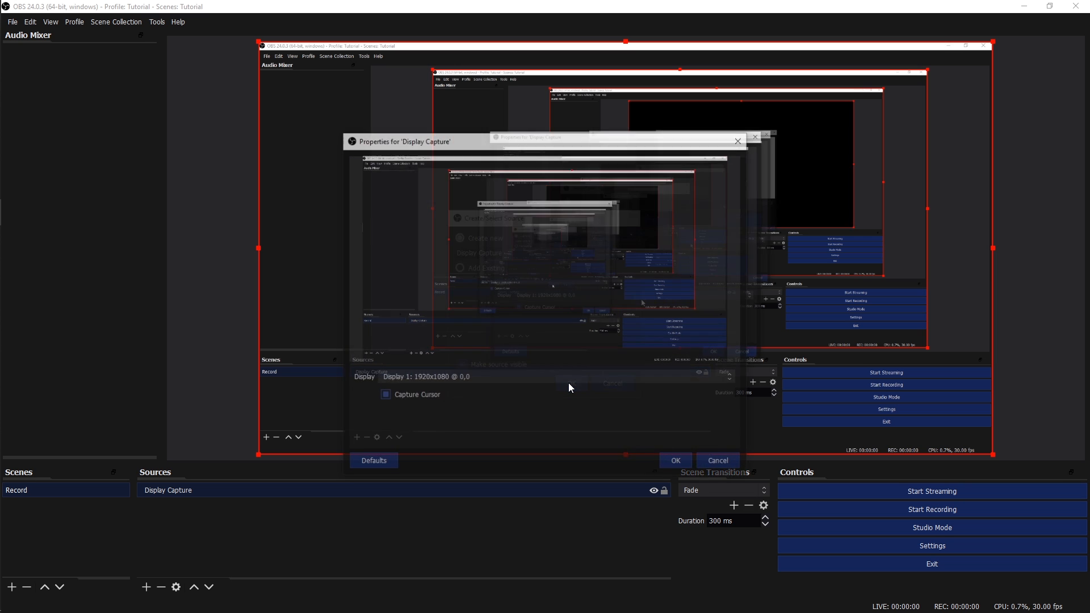
click(506, 378)
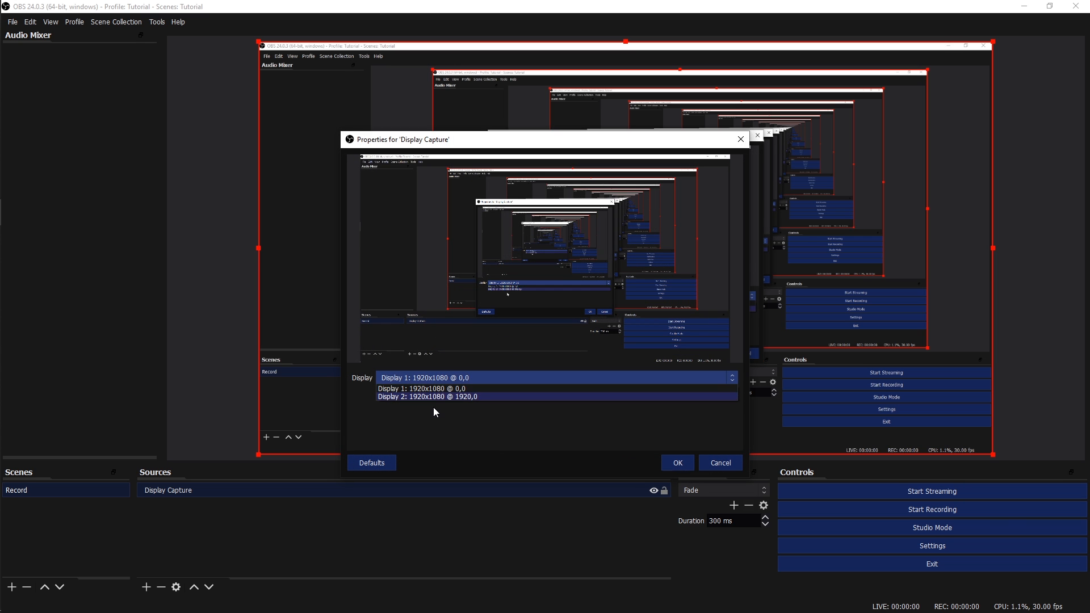
click(401, 414)
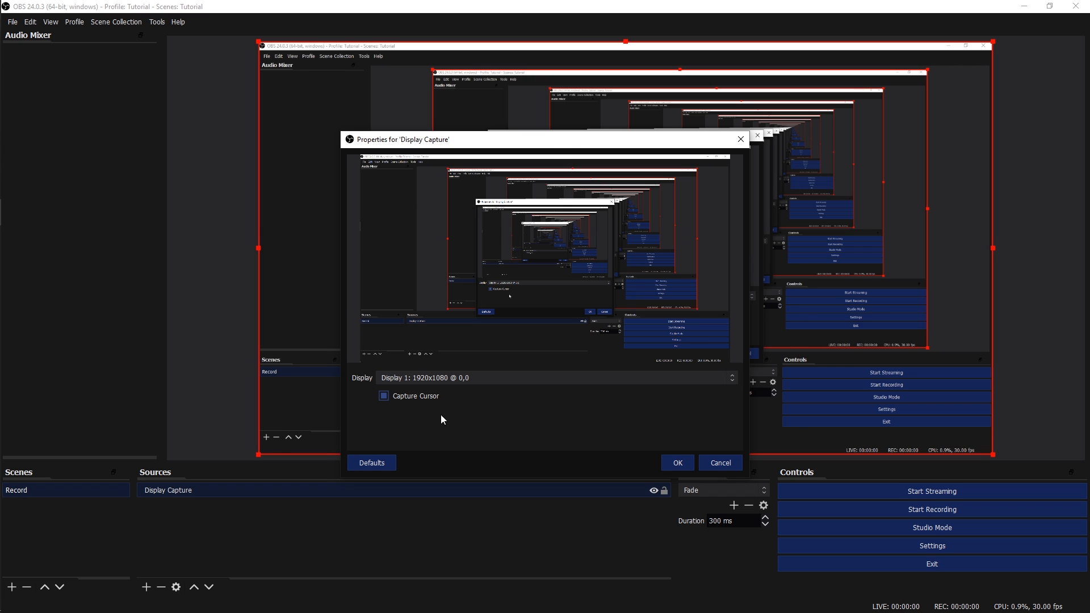
click(384, 397)
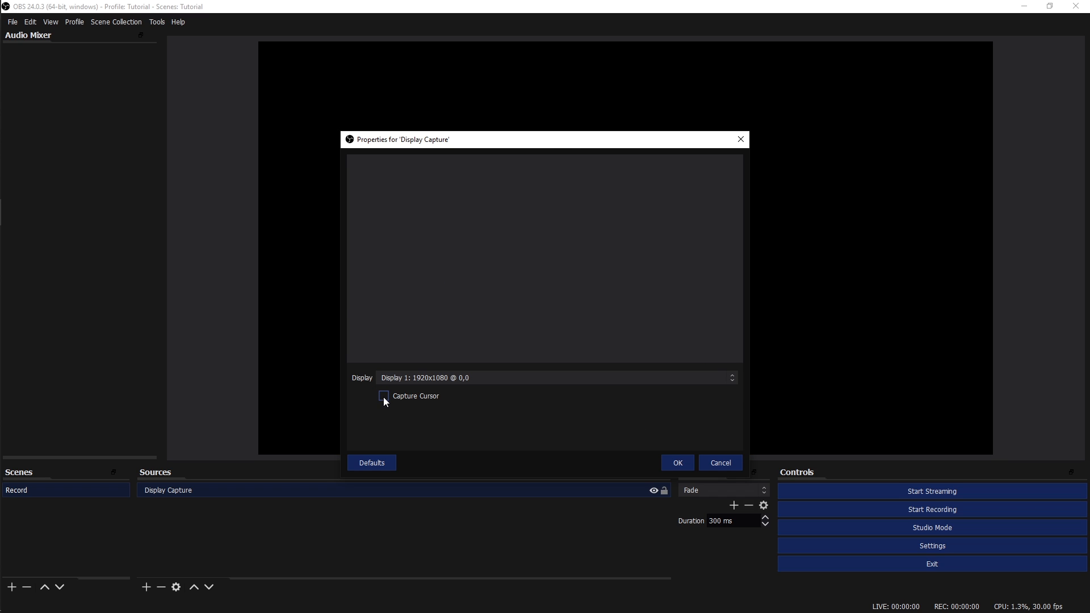
click(678, 464)
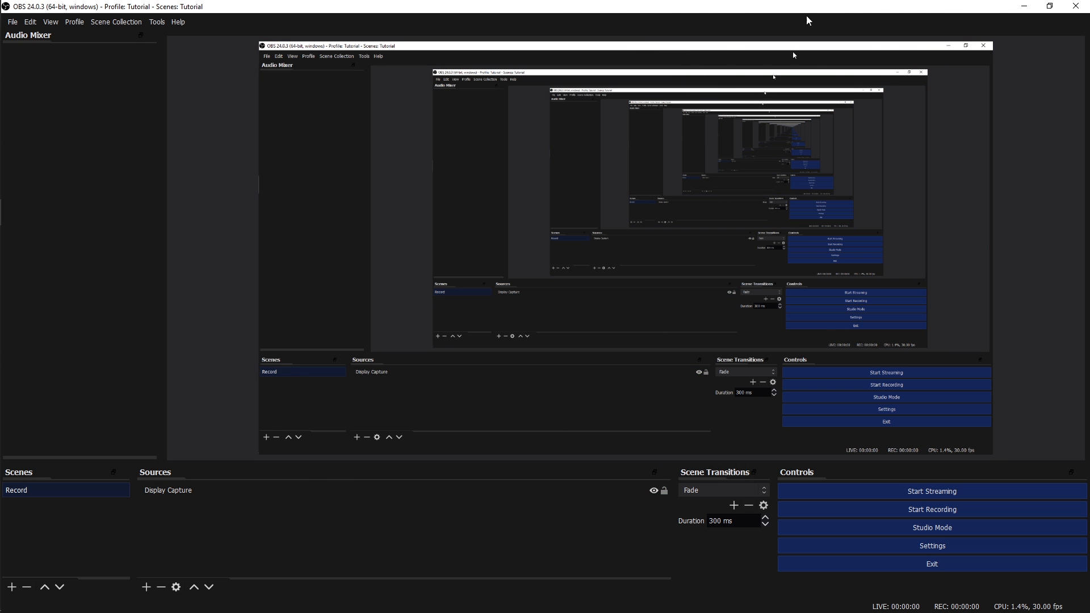
Switch to Steam to see another application on the captured display, and minimize it to return to OBS.
drag(984, 9, 822, 1)
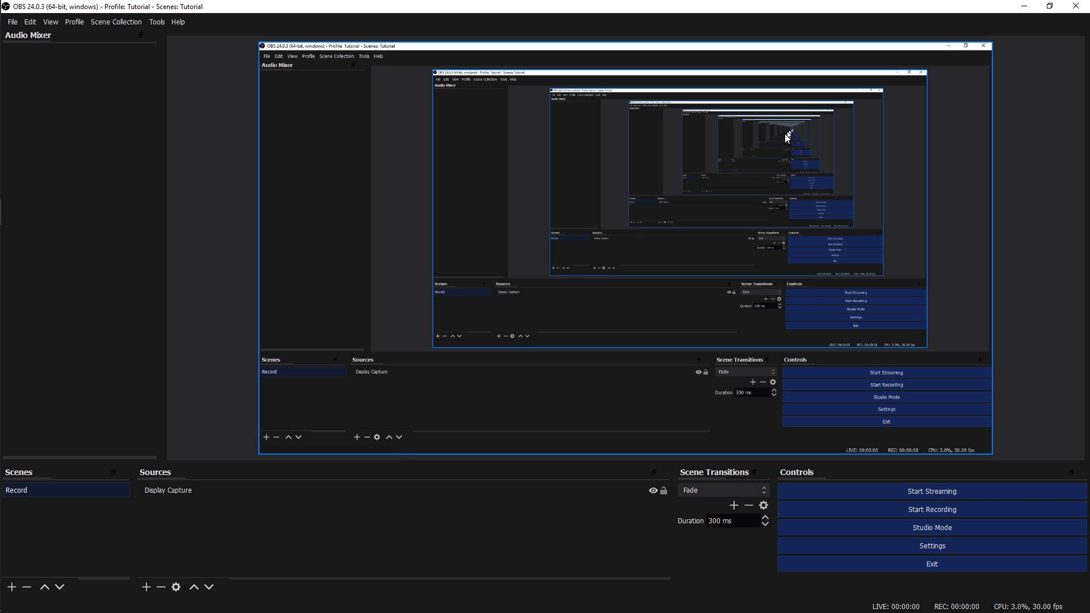
mouse_move(3, 200)
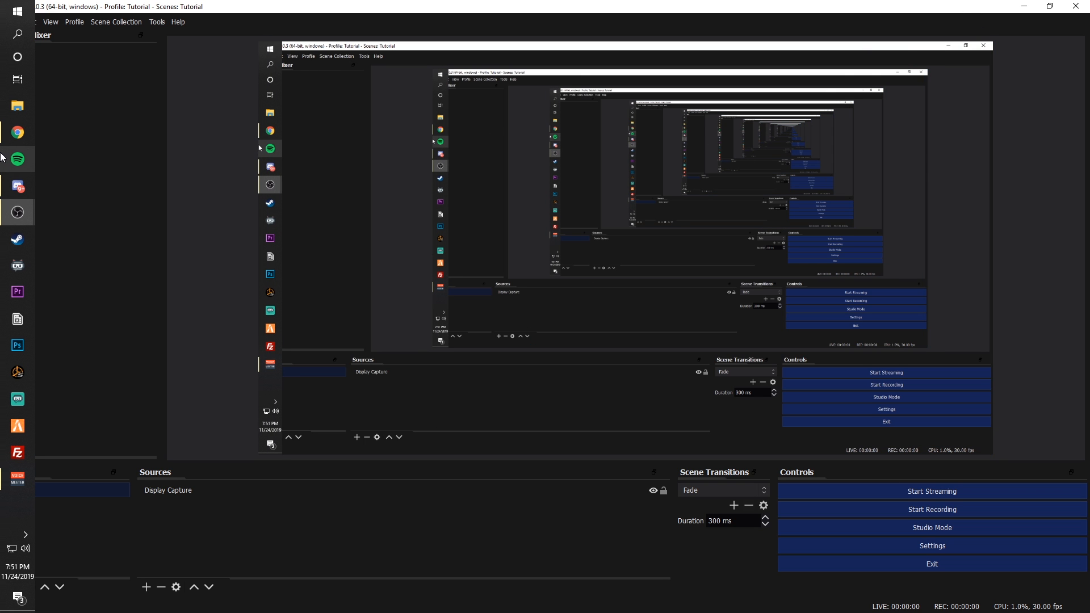
click(17, 239)
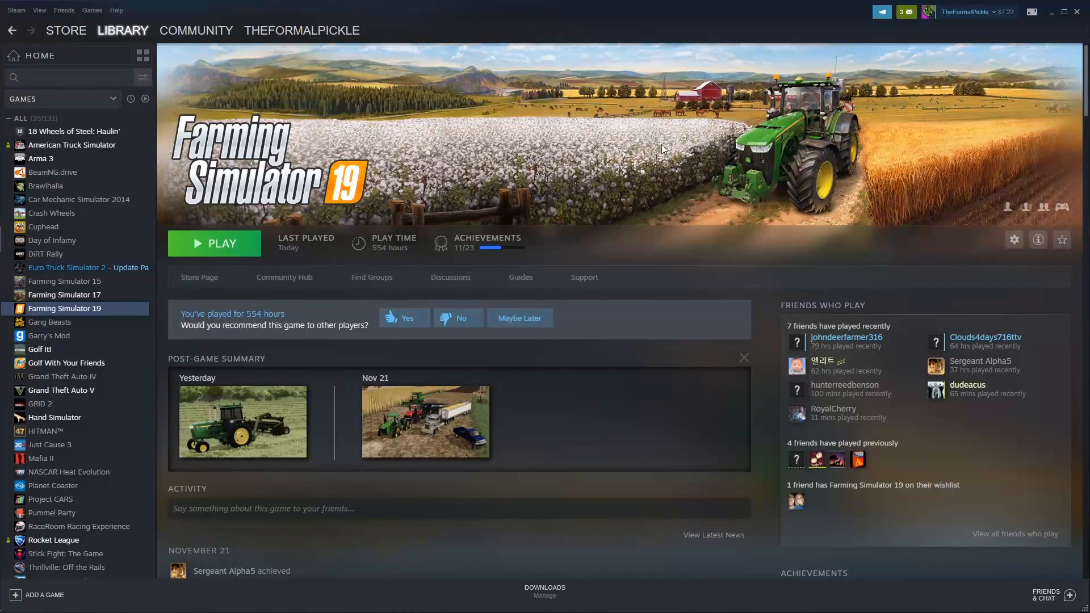
click(1052, 12)
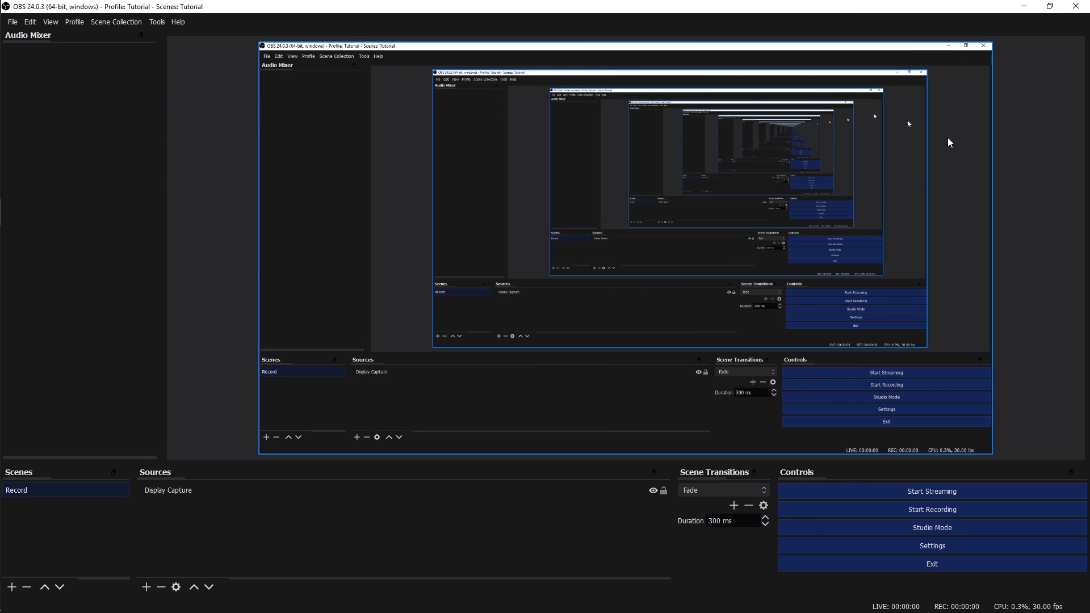
Remove the Display Capture source from the Record scene and confirm the removal.
click(281, 492)
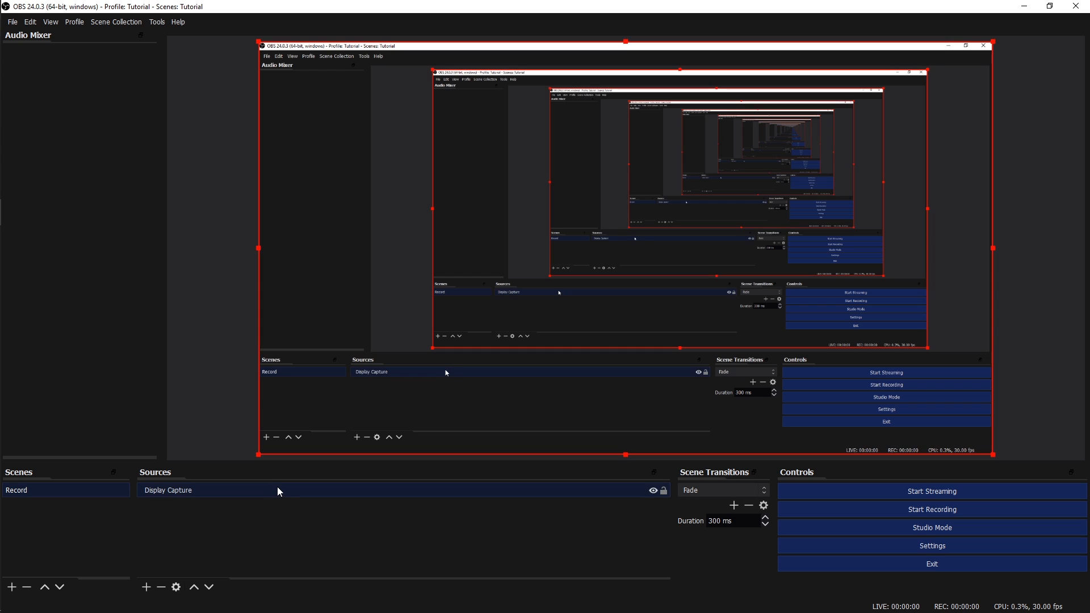
right_click(273, 489)
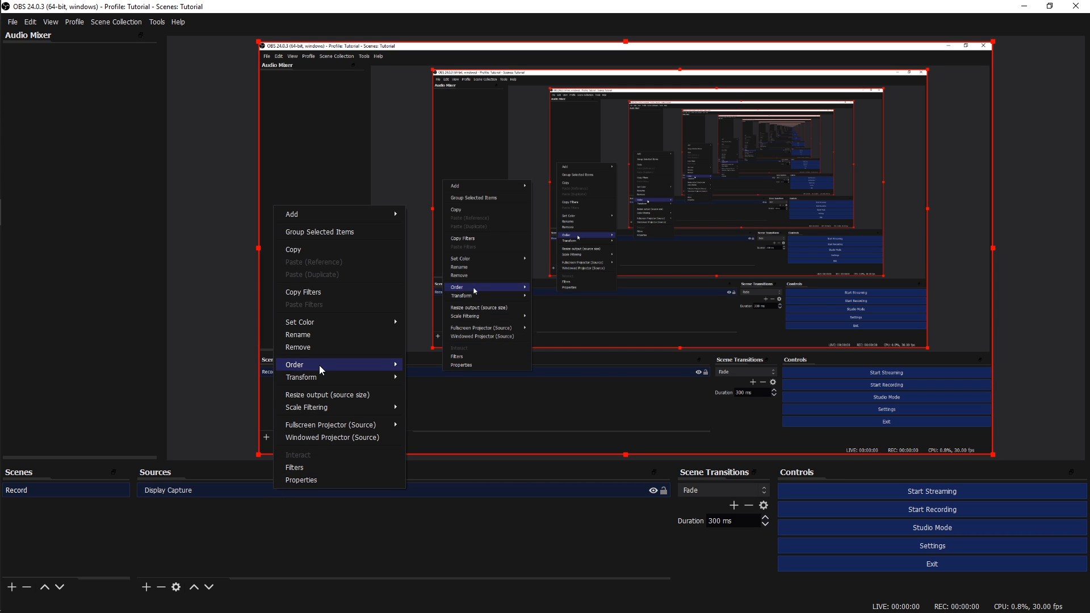
click(322, 349)
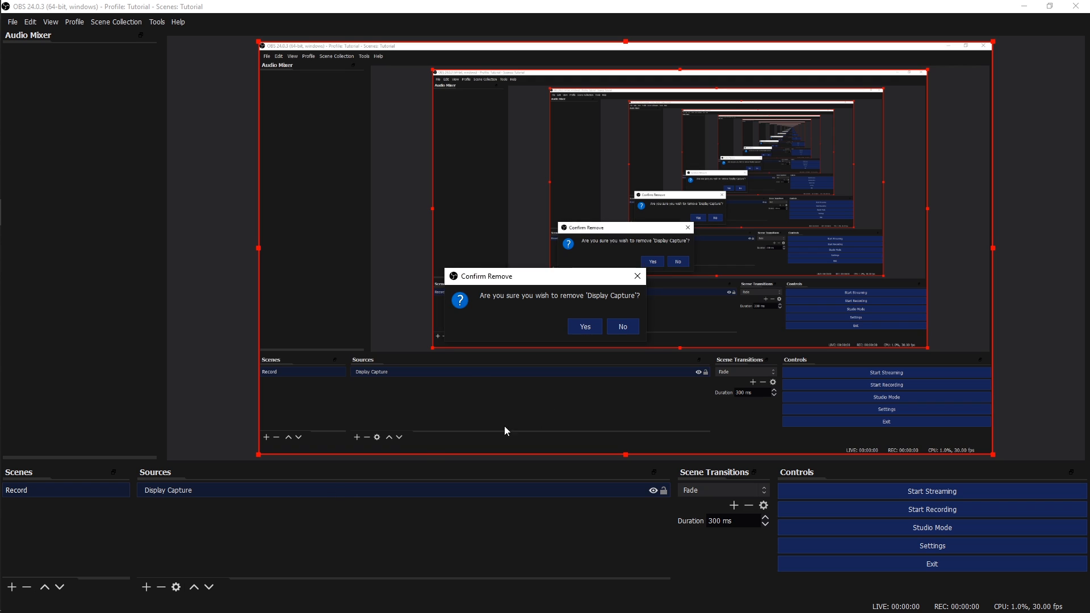
click(581, 328)
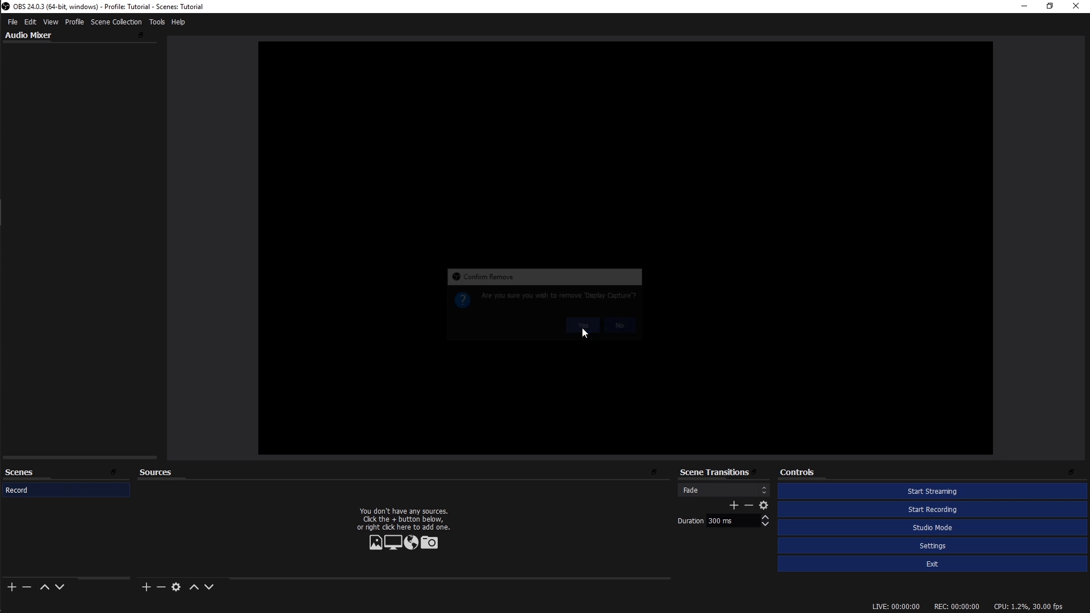
Add a new Game Capture source to the Record scene and set its mode to Capture specific window.
click(146, 587)
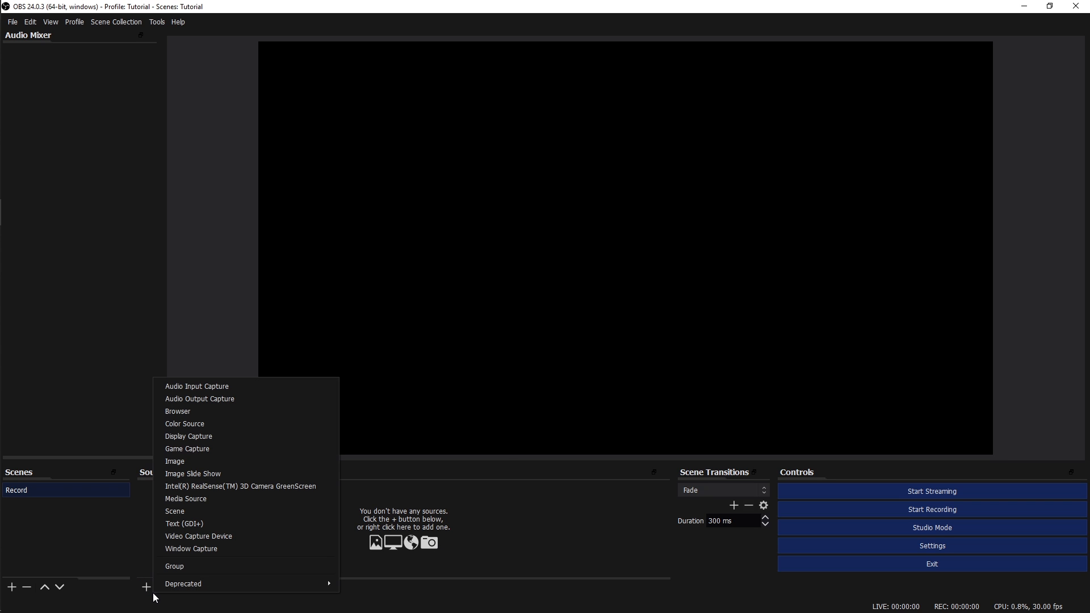
click(225, 449)
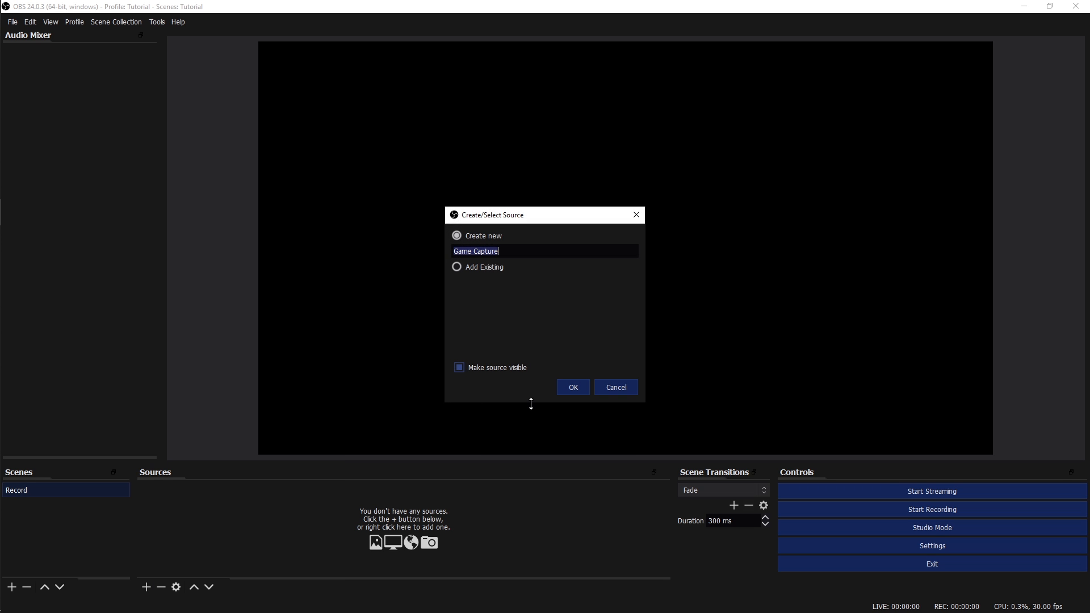
click(572, 395)
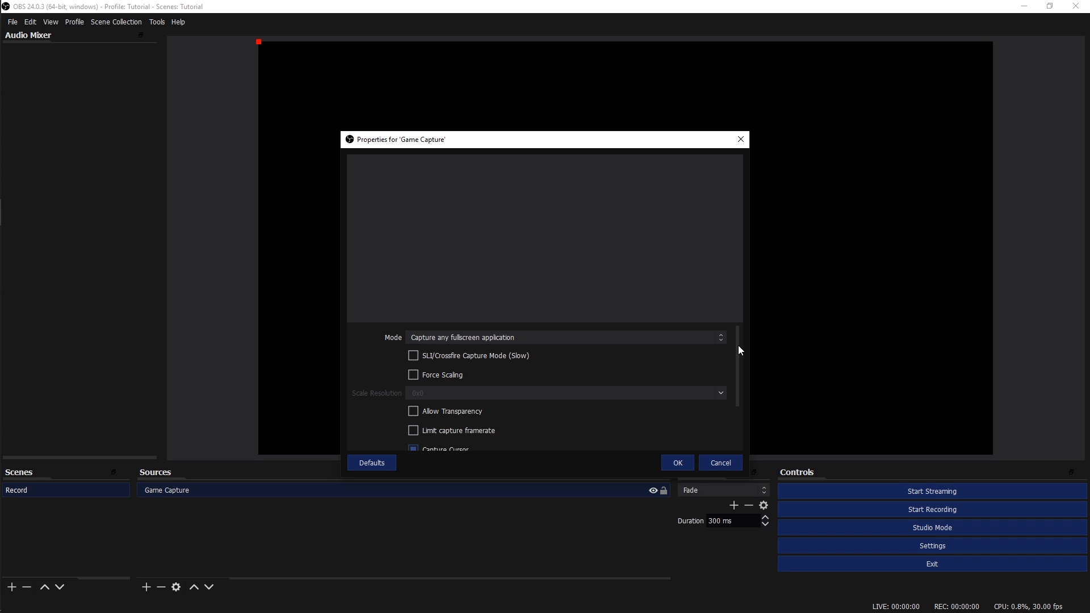
click(710, 339)
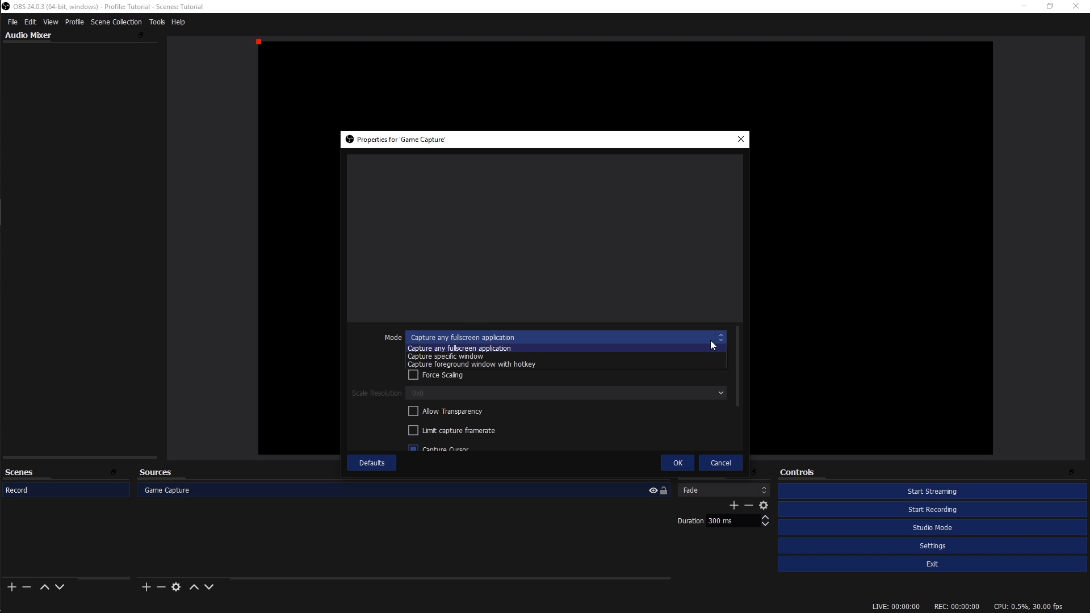
click(489, 356)
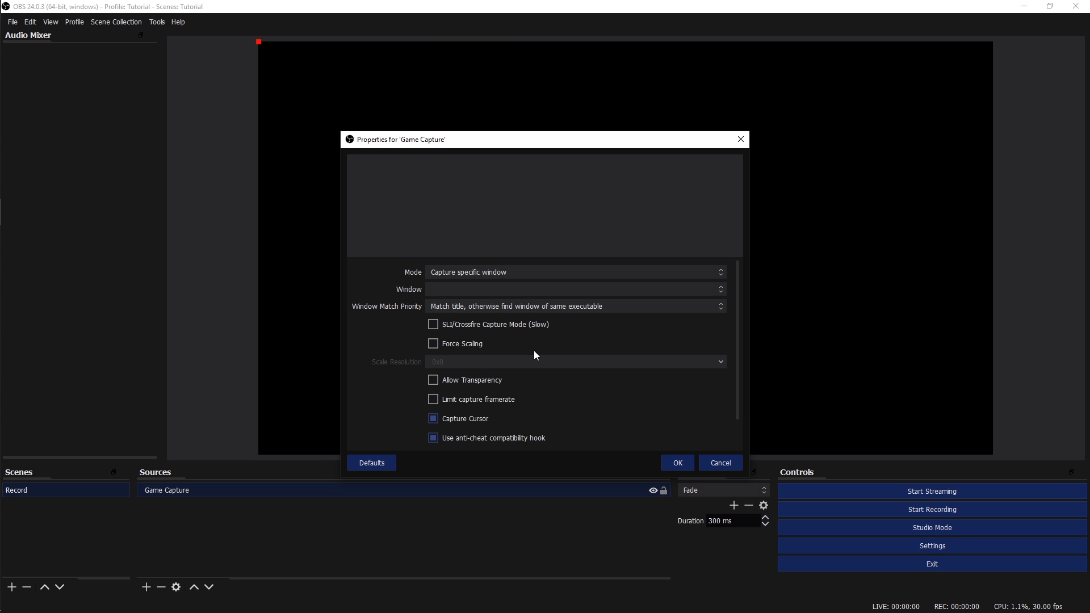
Examine the windows offered for the Game Capture source, switching to Steam and back to OBS in between.
click(723, 290)
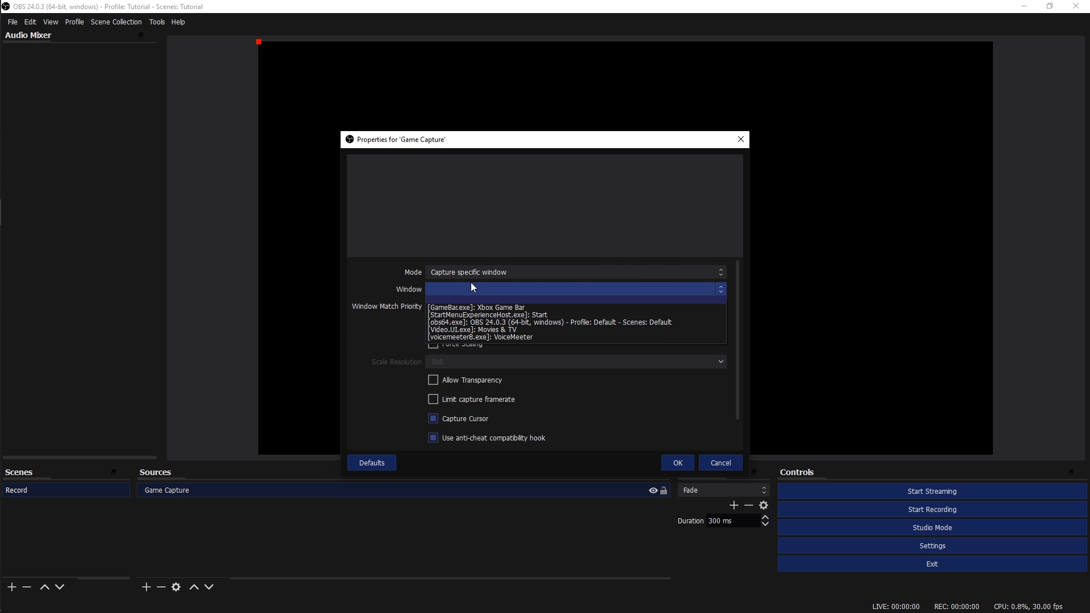
click(376, 352)
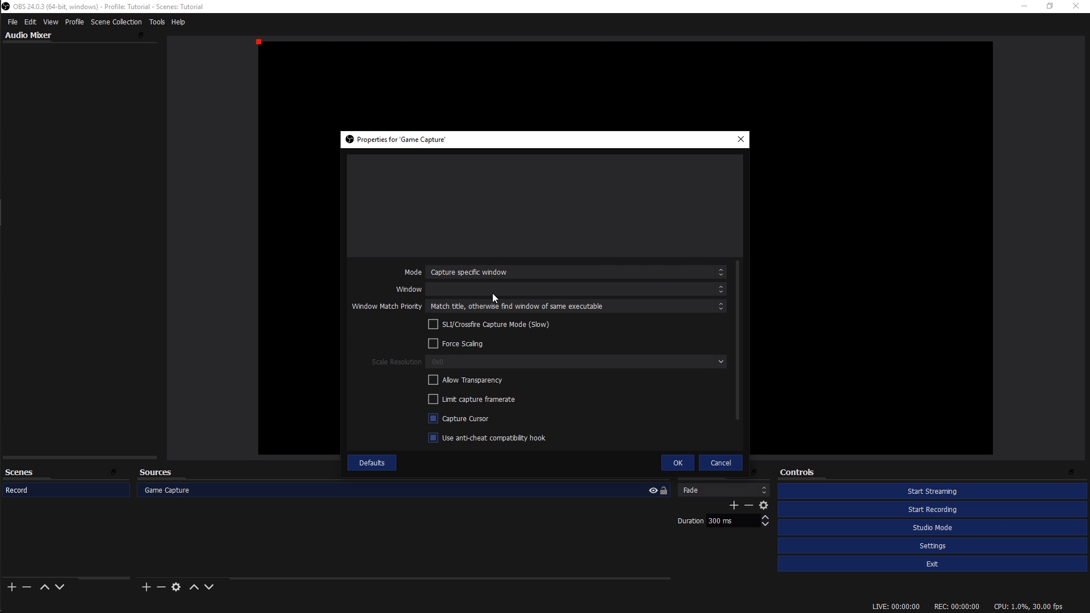
mouse_move(3, 363)
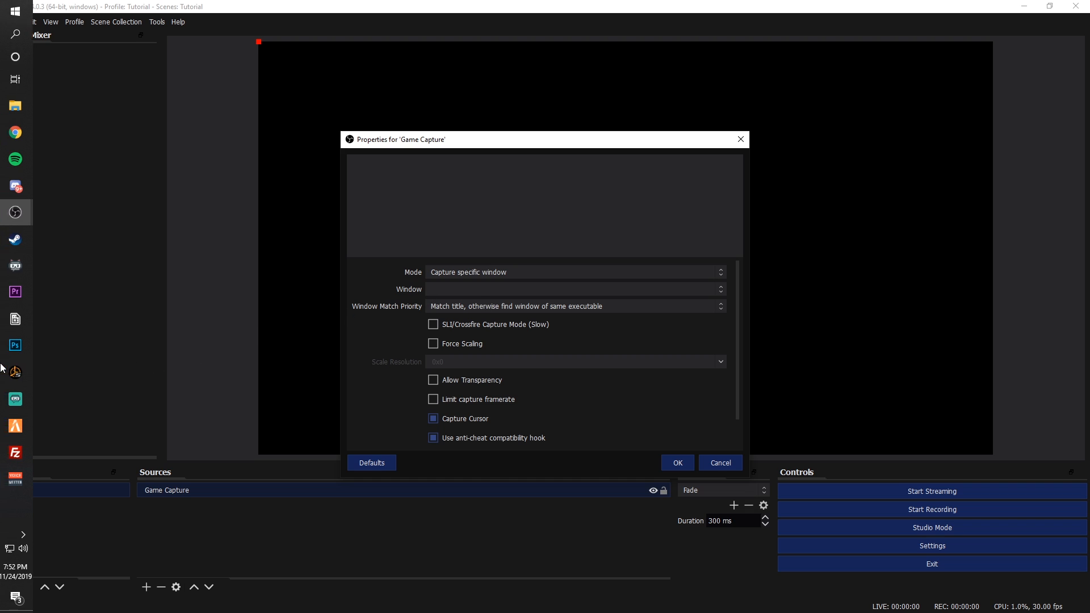
click(20, 245)
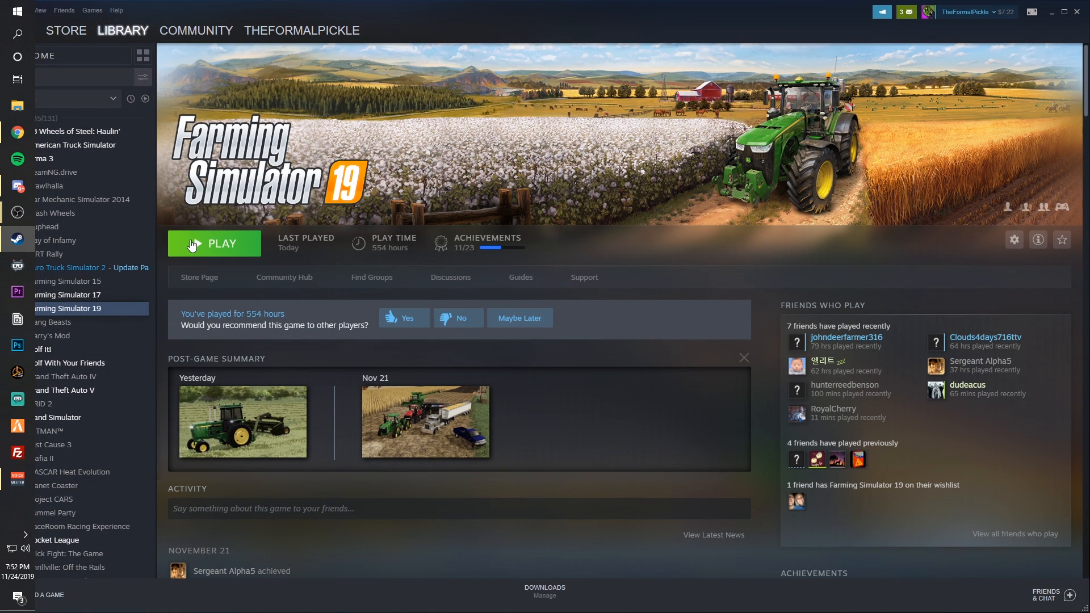
click(1051, 12)
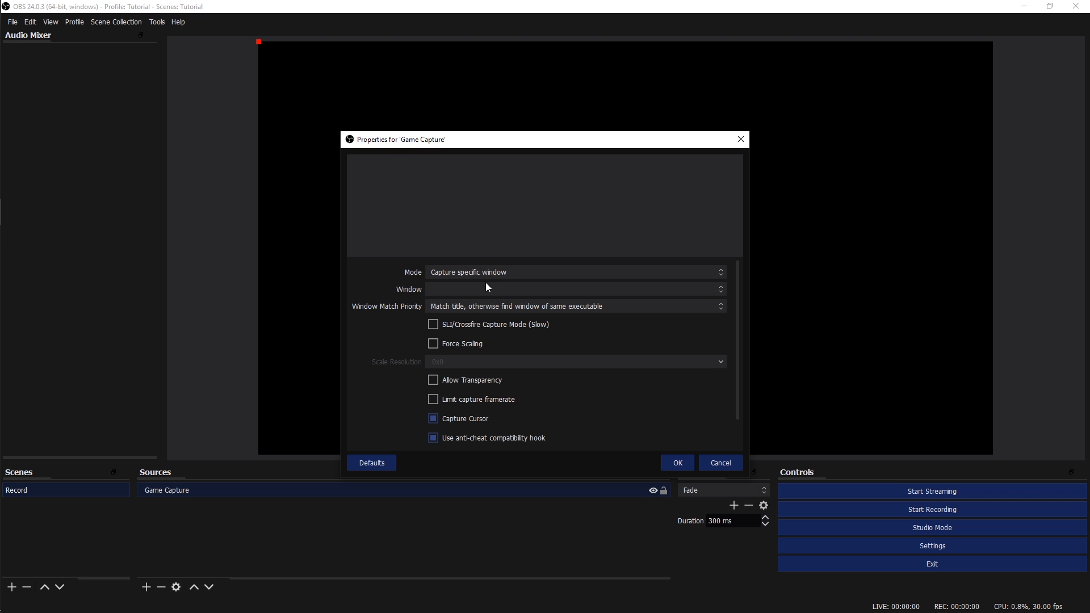
click(721, 293)
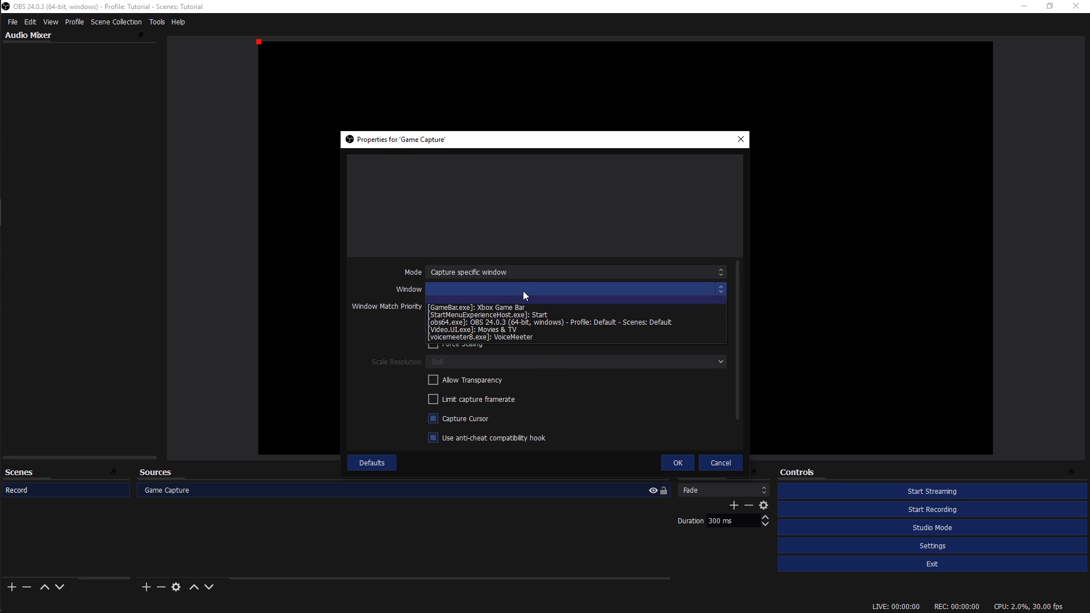
click(504, 292)
Set the Game Capture mode to Capture any fullscreen application and accept the source properties.
click(515, 269)
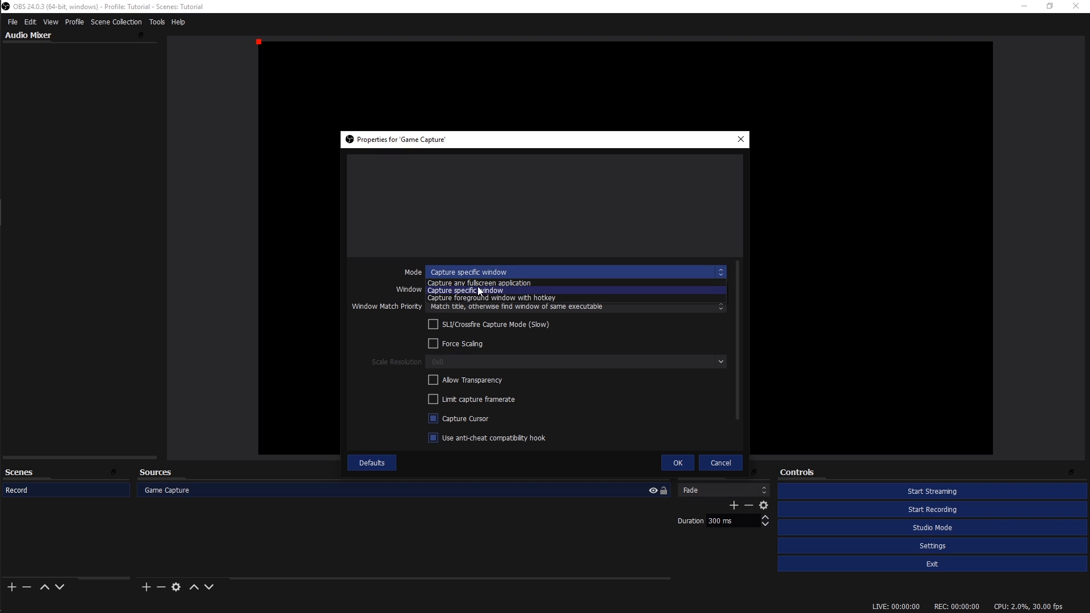
click(482, 280)
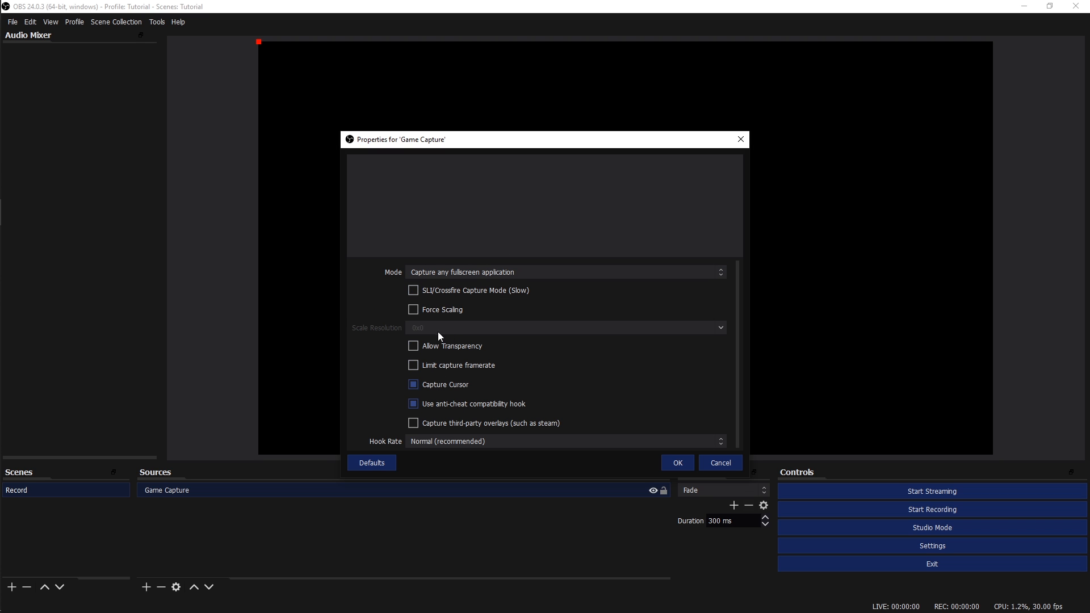
drag(737, 312, 738, 322)
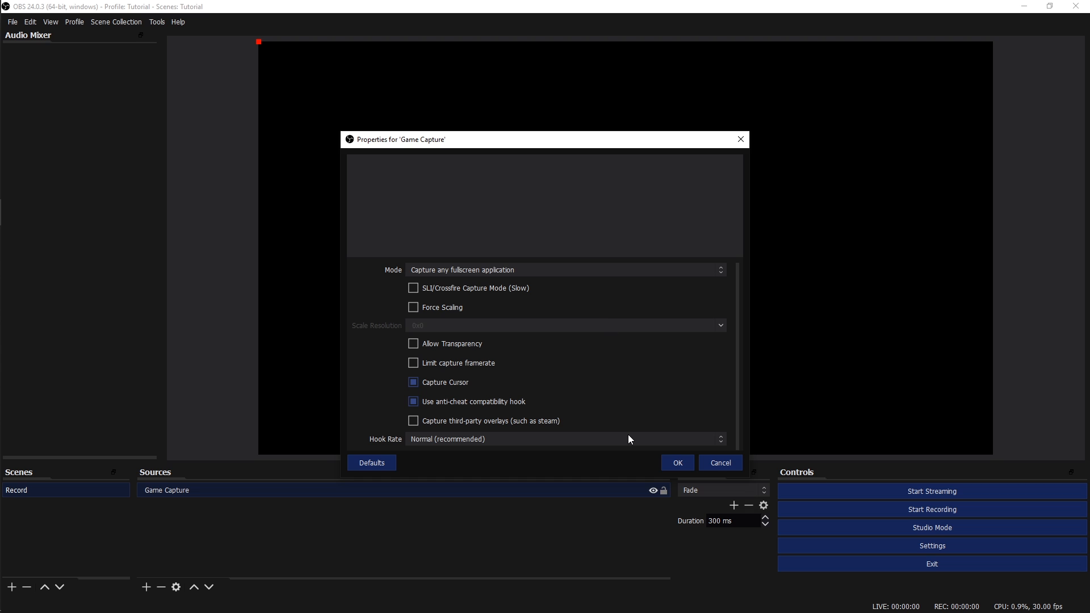
click(665, 465)
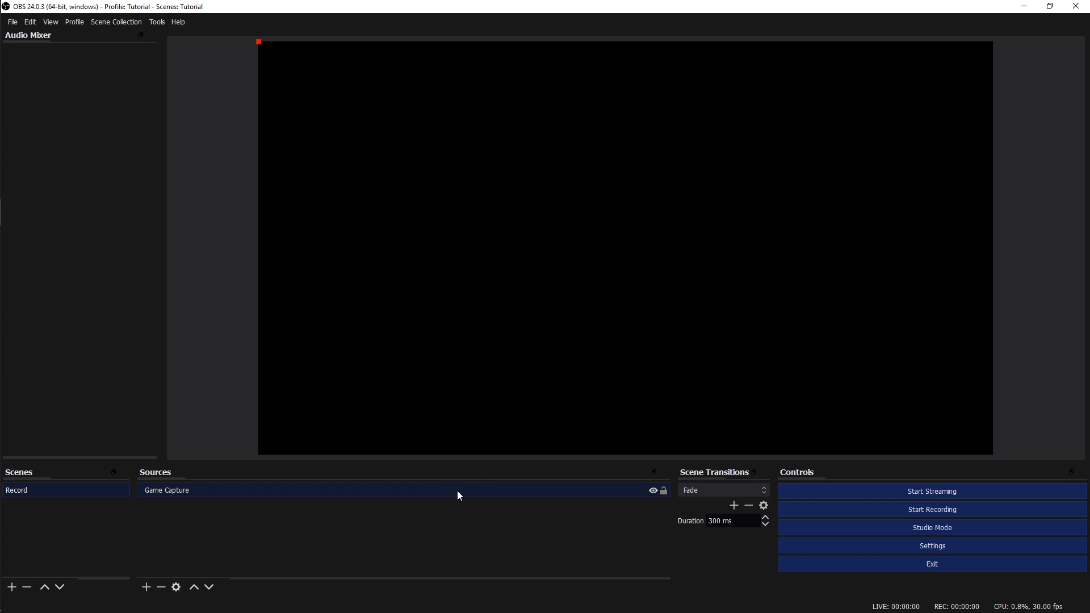
Replace the Game Capture source with a newly created Game Capture source, dismissing its properties without changes.
key(Delete)
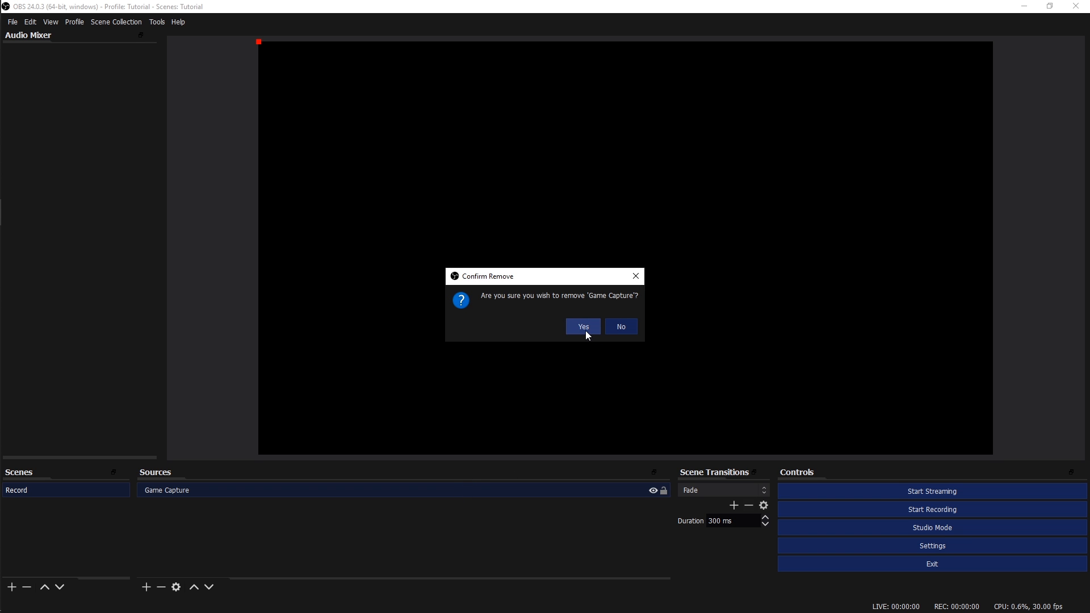
click(585, 330)
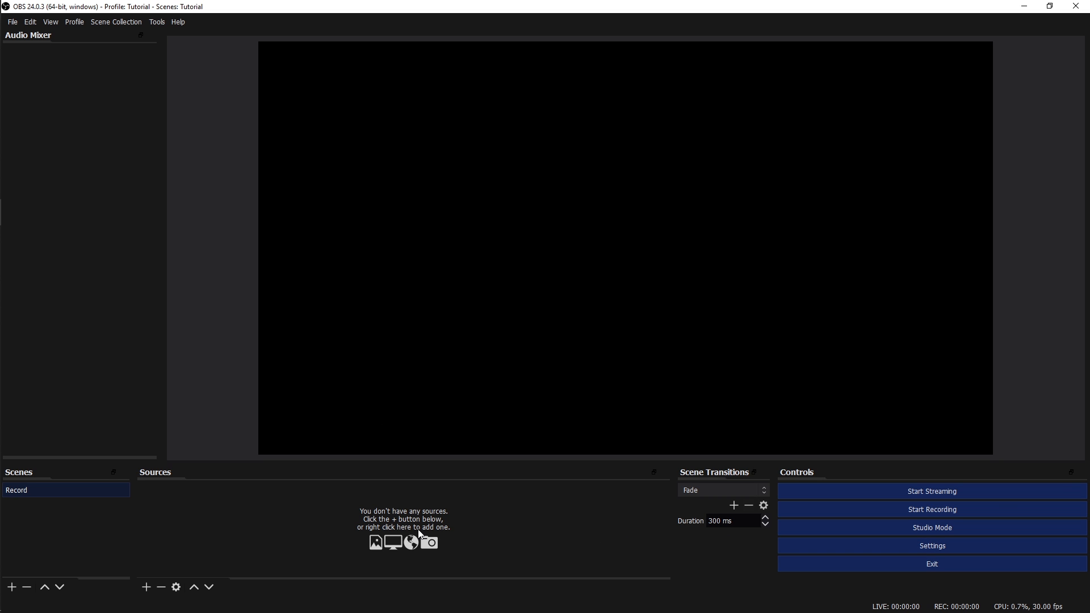
click(147, 588)
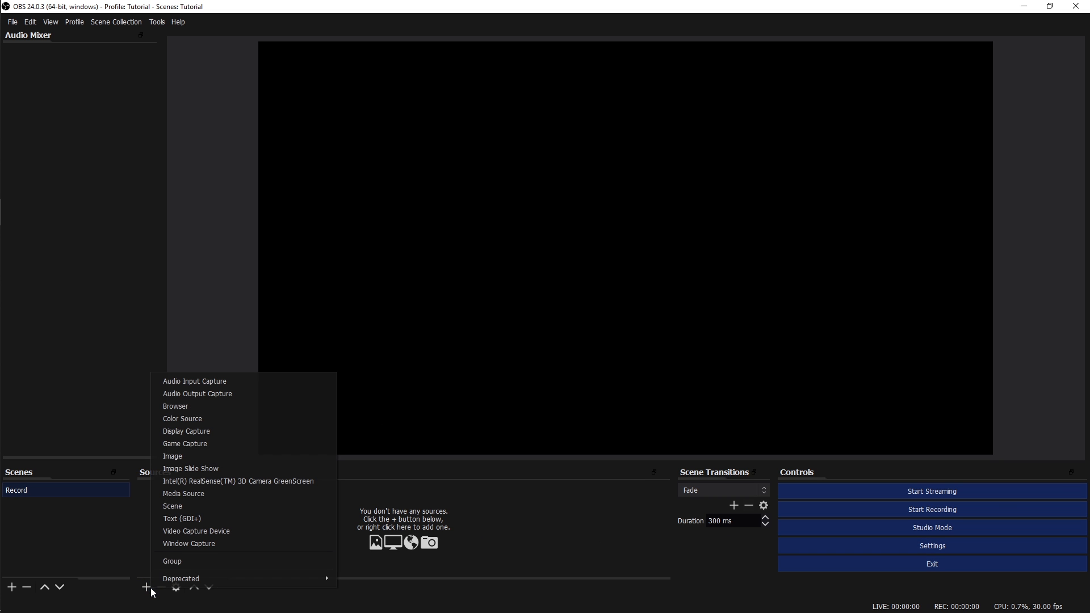
click(195, 446)
click(572, 388)
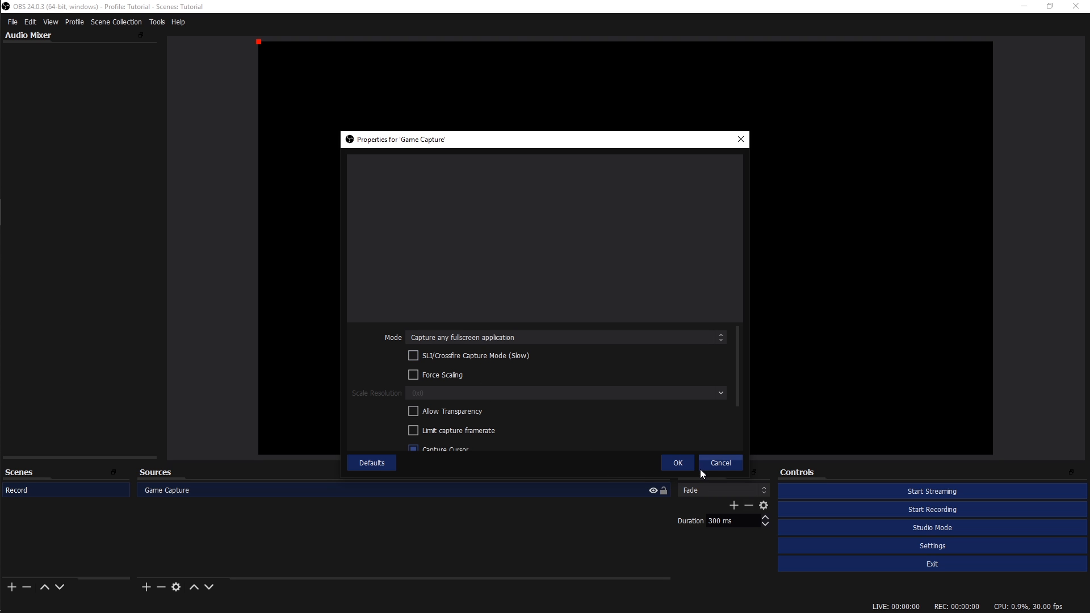
click(728, 468)
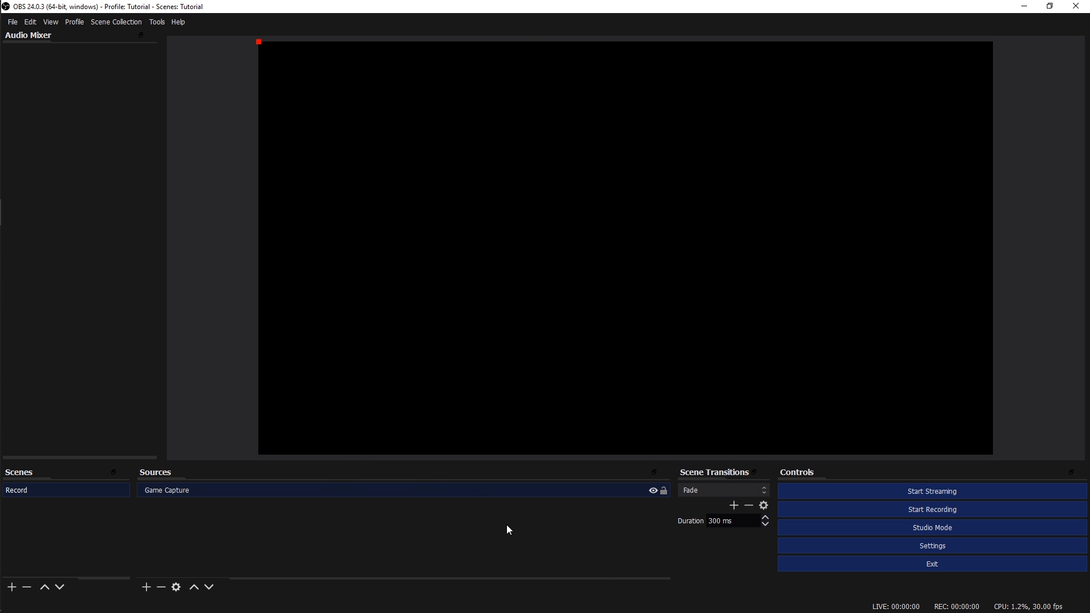
Remove the Game Capture source from the Record scene and confirm the removal.
right_click(472, 493)
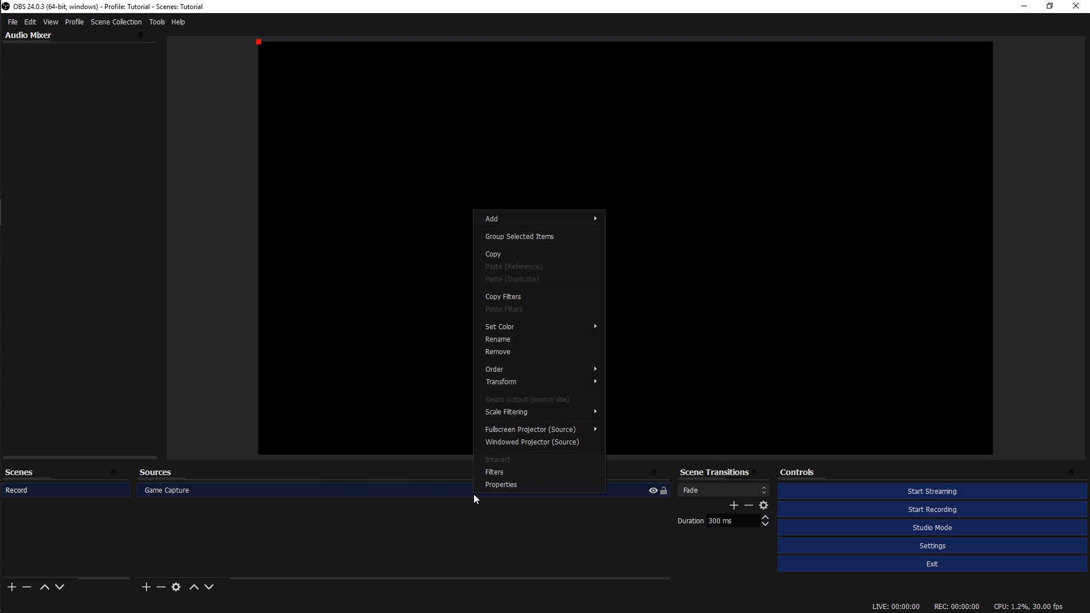
click(507, 339)
click(428, 493)
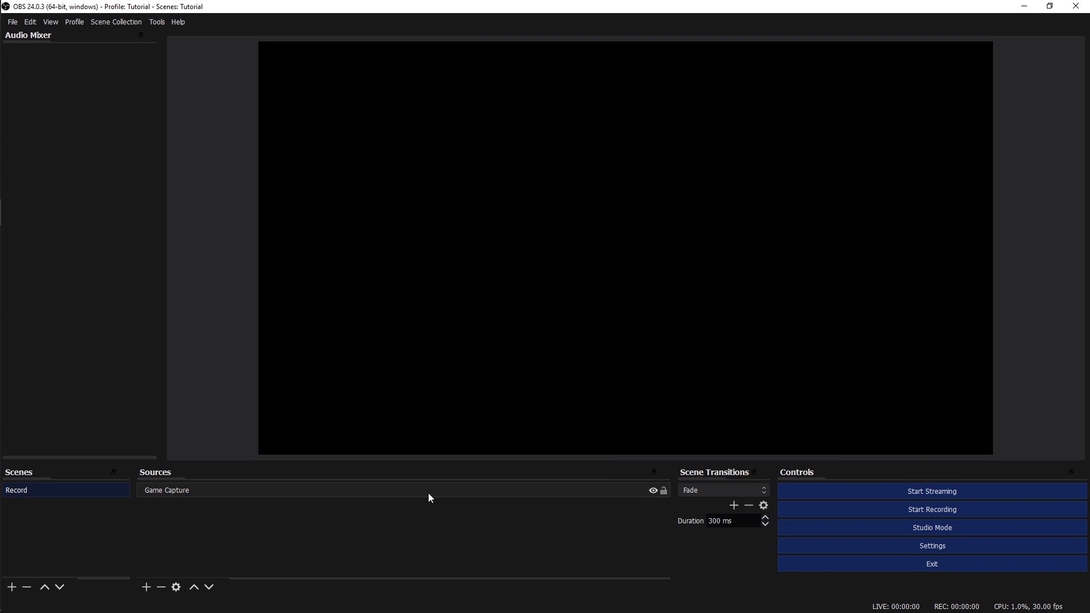
right_click(428, 492)
click(459, 351)
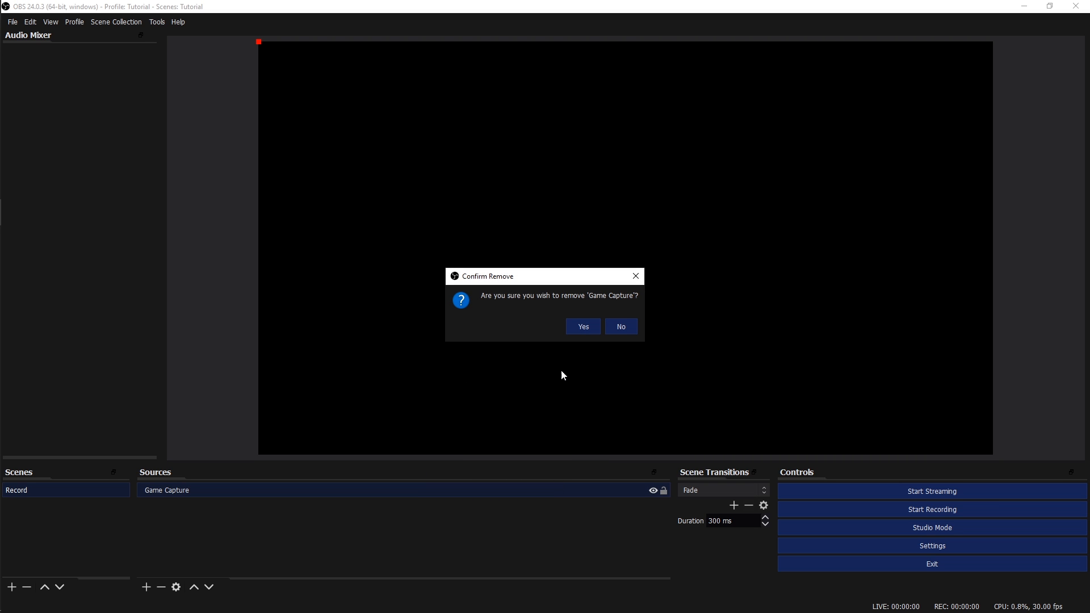
click(581, 329)
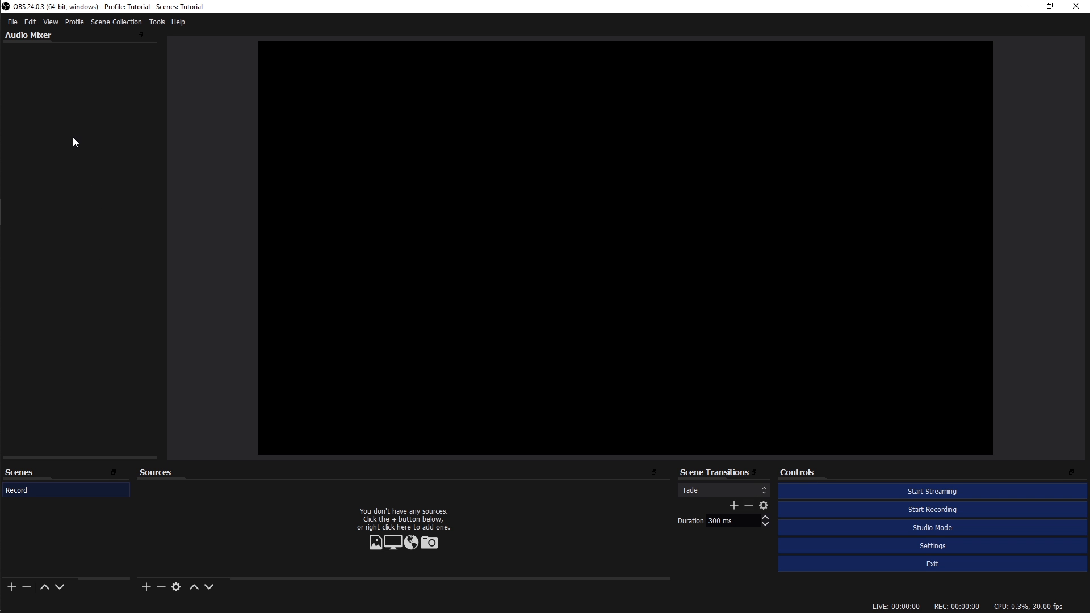
Open the OBS settings and review the General options through to Multiview, followed by the Stream service options.
click(896, 547)
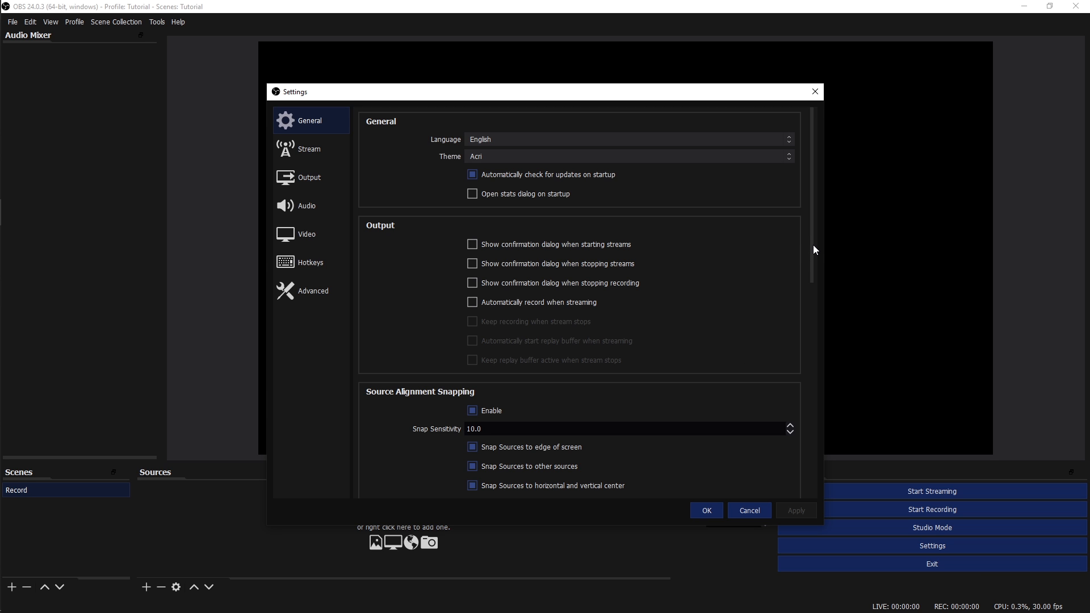
drag(814, 245, 815, 480)
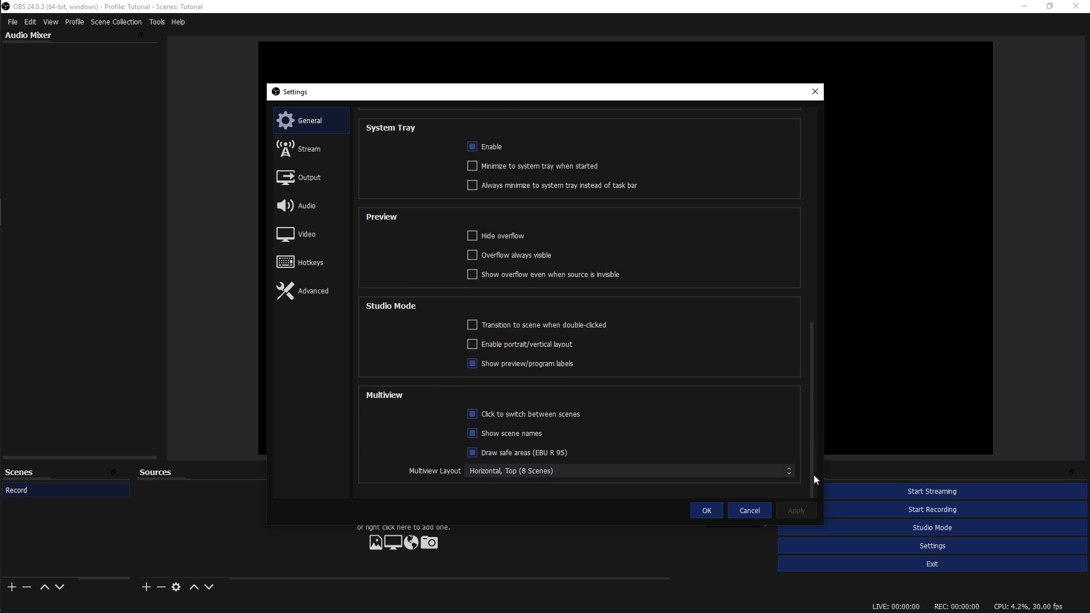
drag(814, 480, 813, 244)
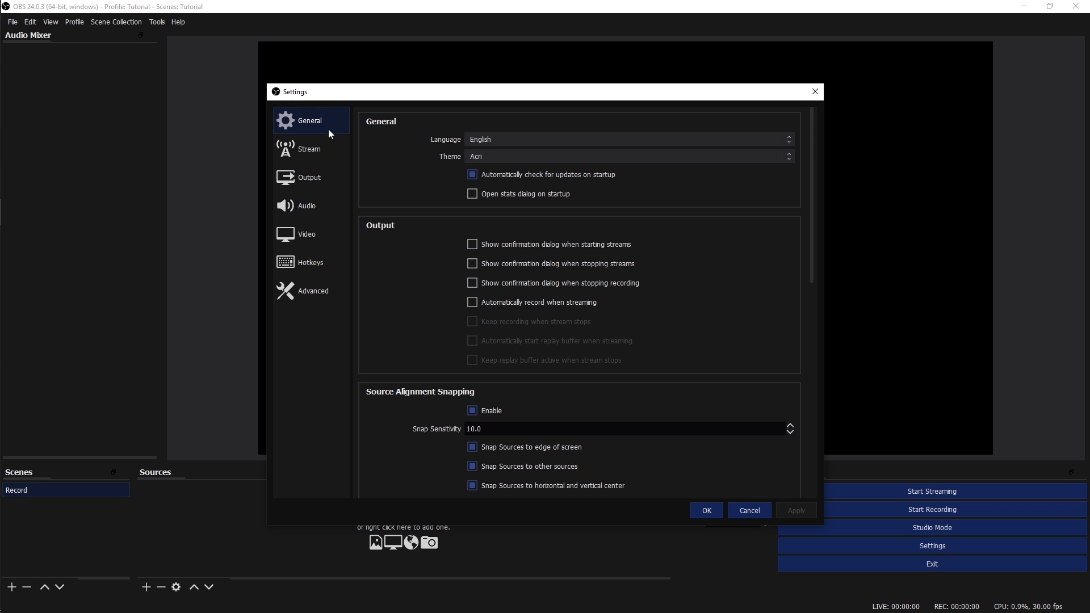
click(302, 151)
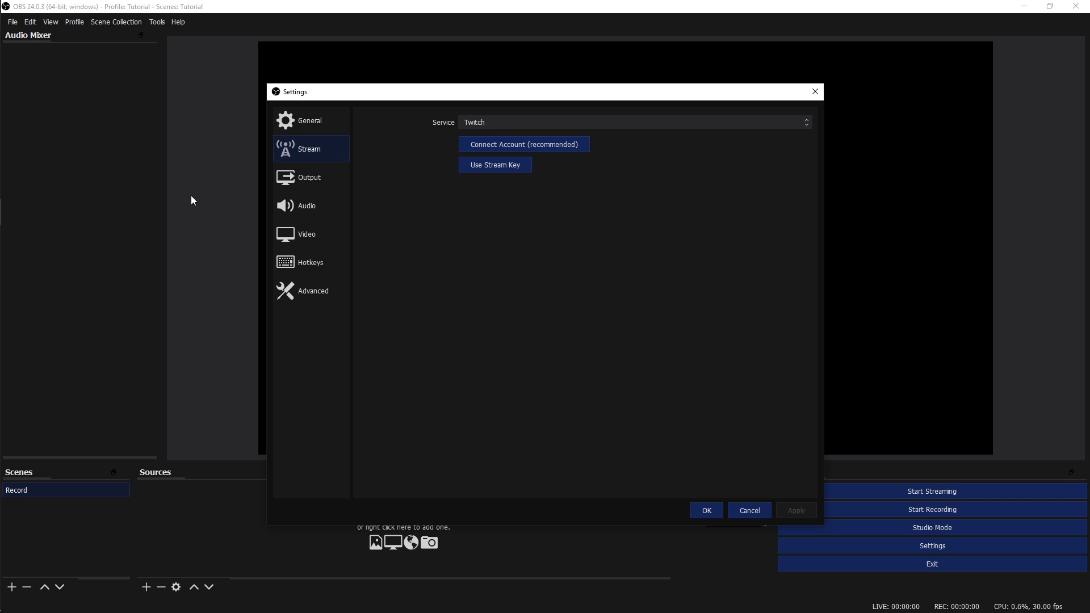
Set the recording path in the output settings to F:/TheFormalPickle/FS19/Videos/Raw, keeping the Simple output mode.
click(294, 178)
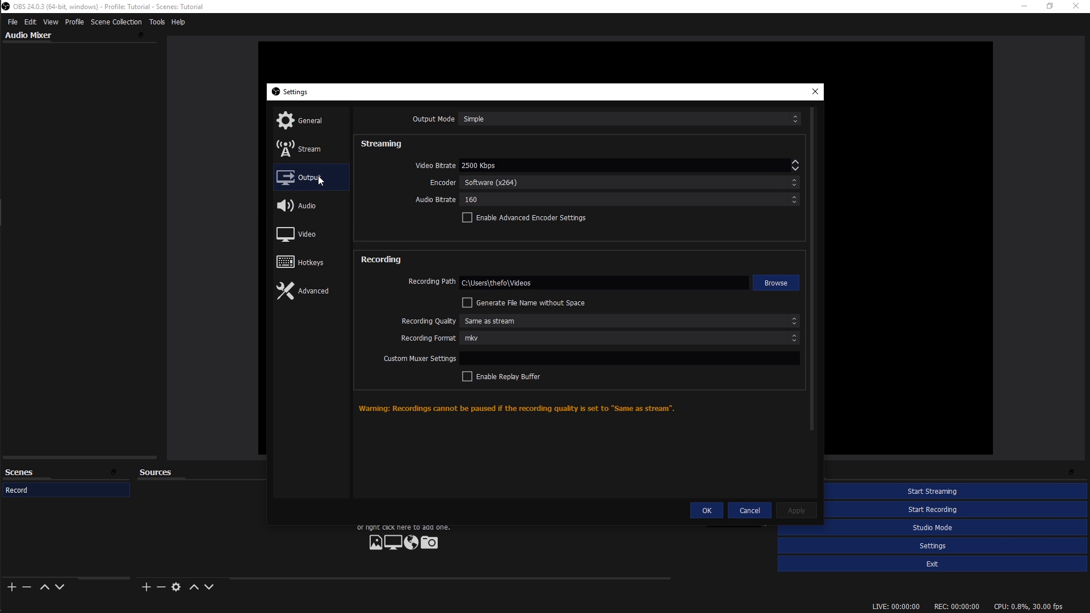
click(486, 120)
click(395, 122)
click(761, 281)
click(309, 335)
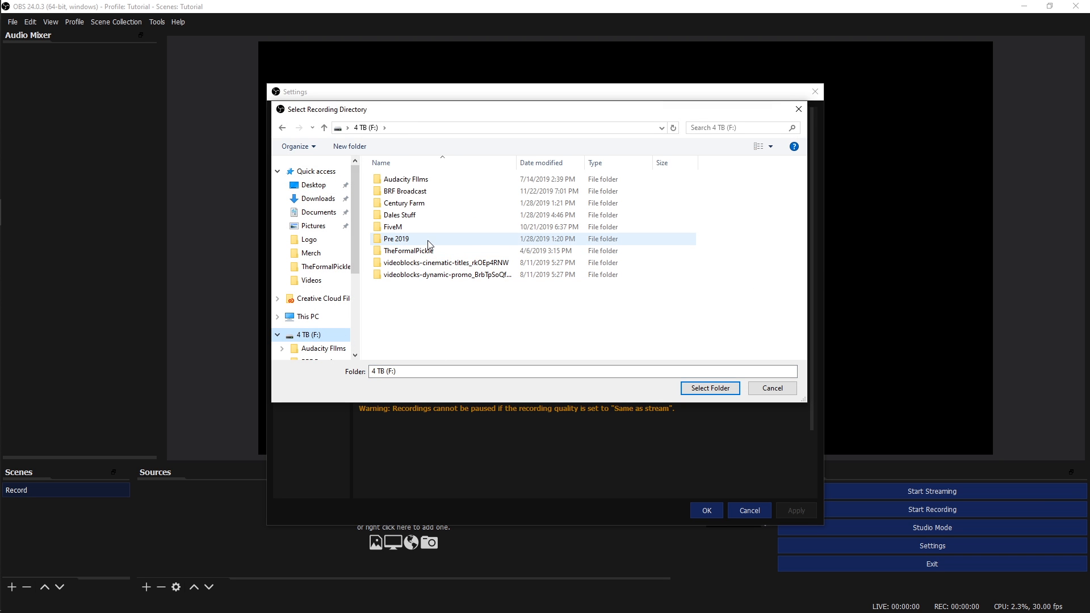
double_click(428, 251)
double_click(428, 203)
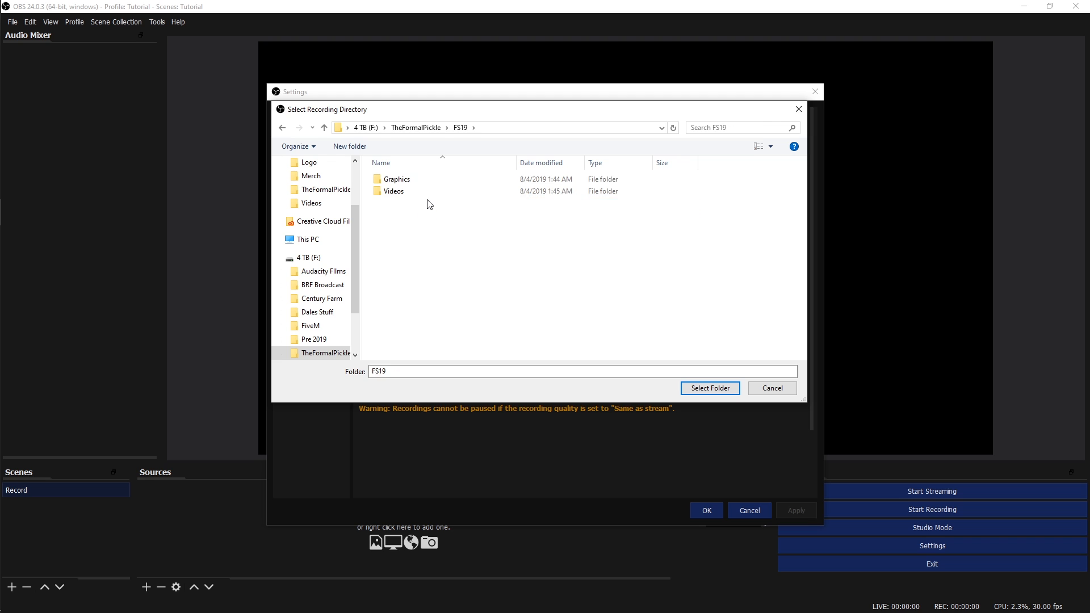
double_click(430, 192)
double_click(433, 182)
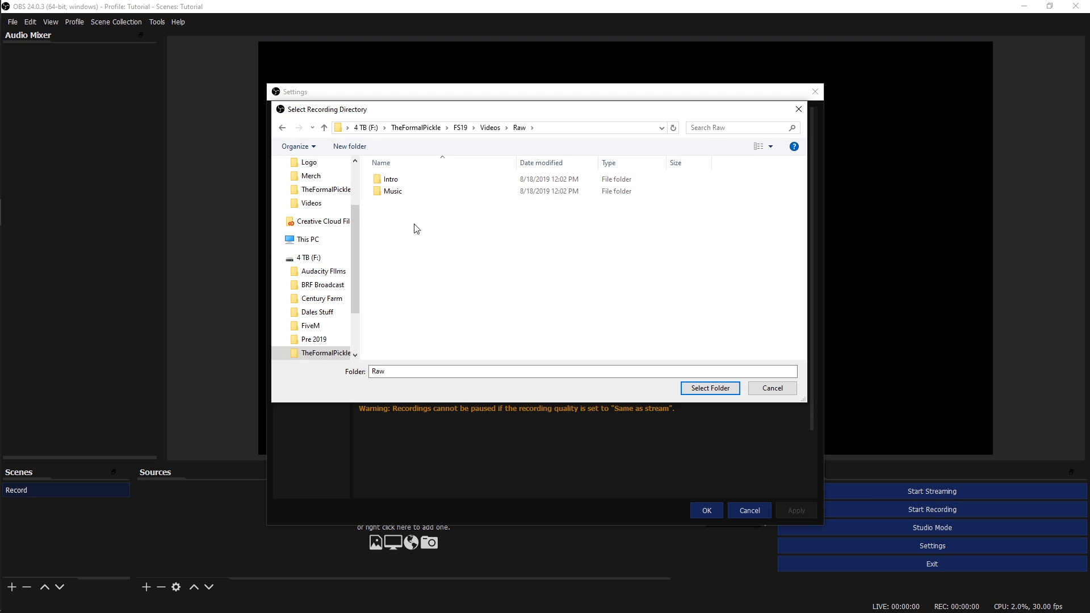
click(710, 389)
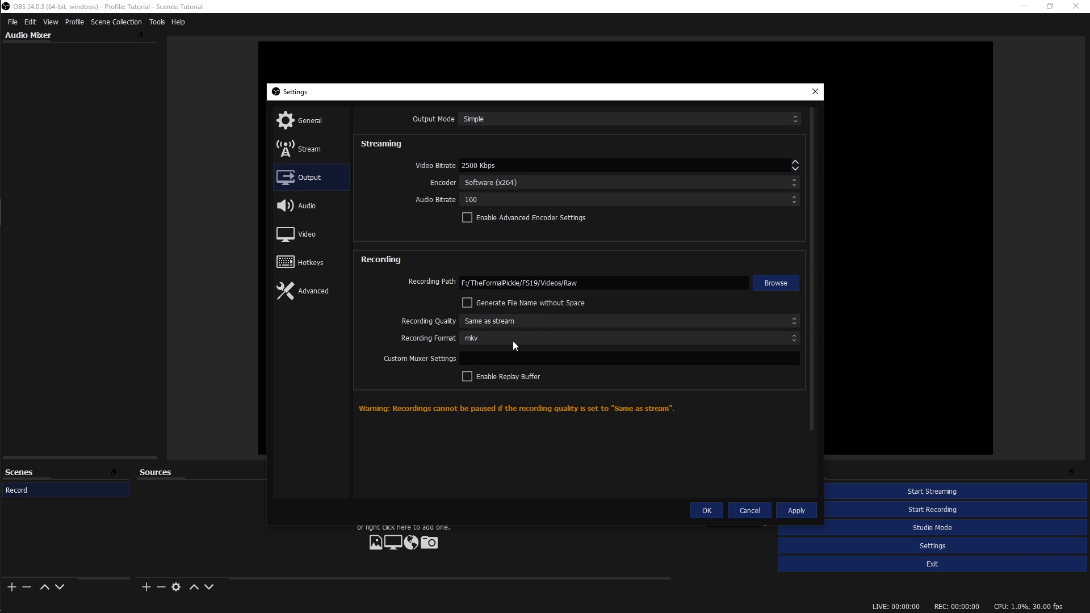
Set the recording quality to High Quality, Medium File Size.
click(522, 326)
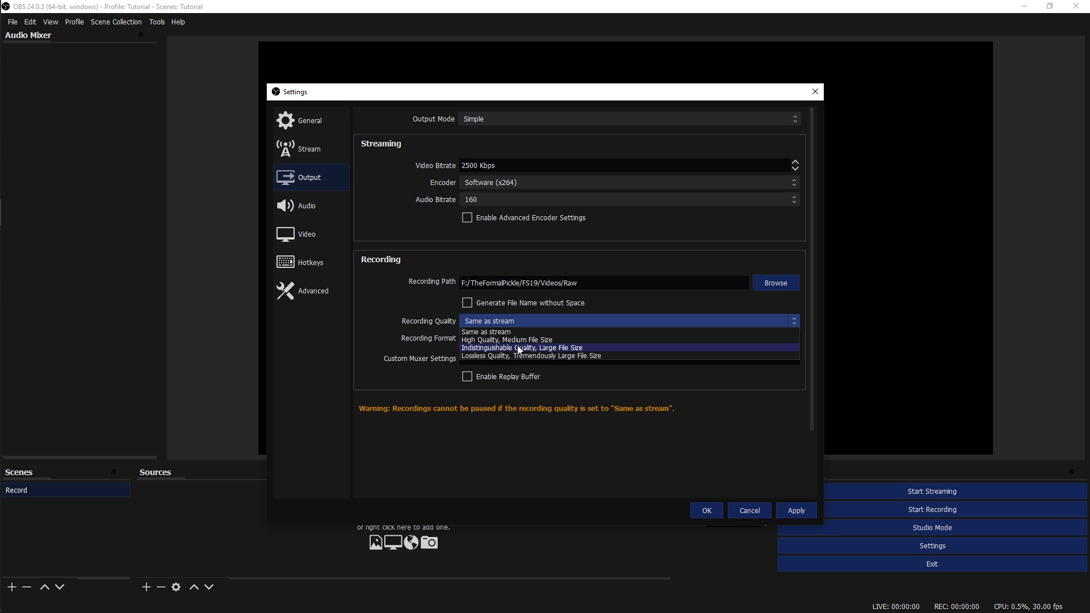
click(543, 341)
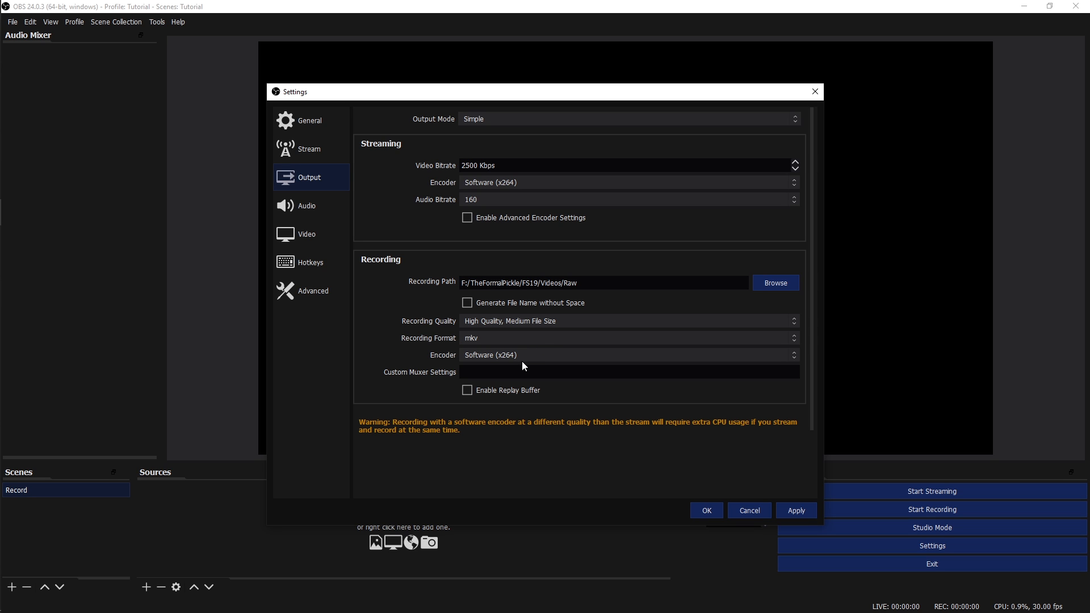
Set the recording format to mp4 and apply the output settings.
click(524, 338)
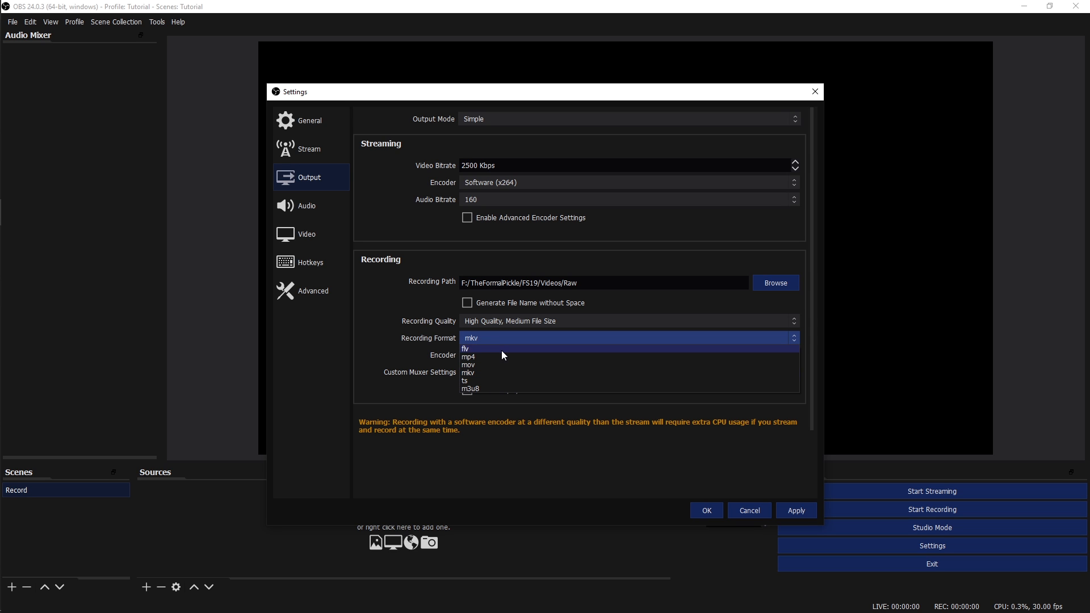
click(398, 331)
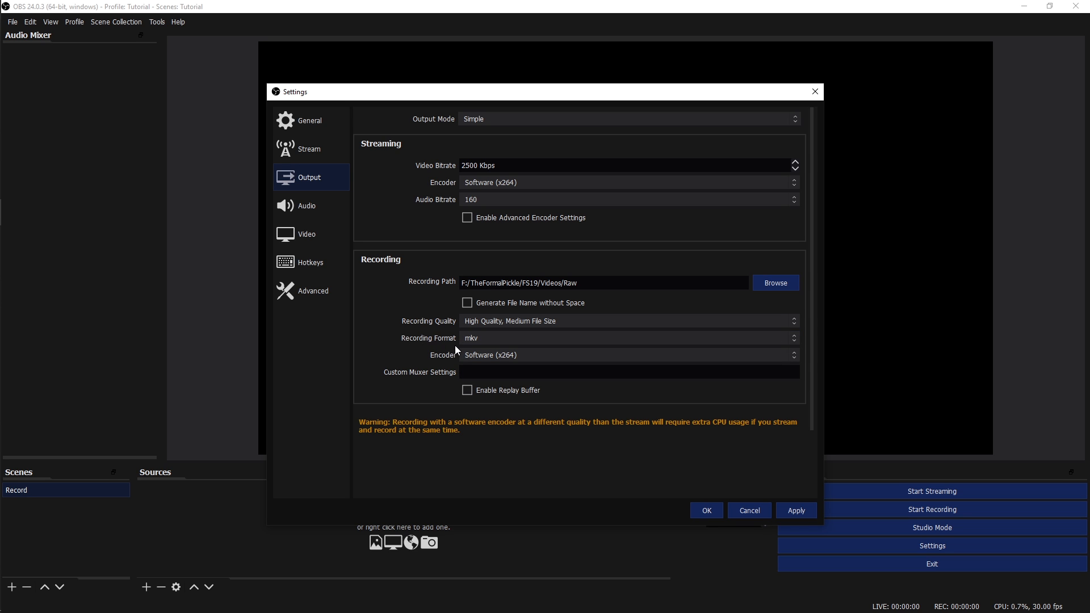
click(470, 340)
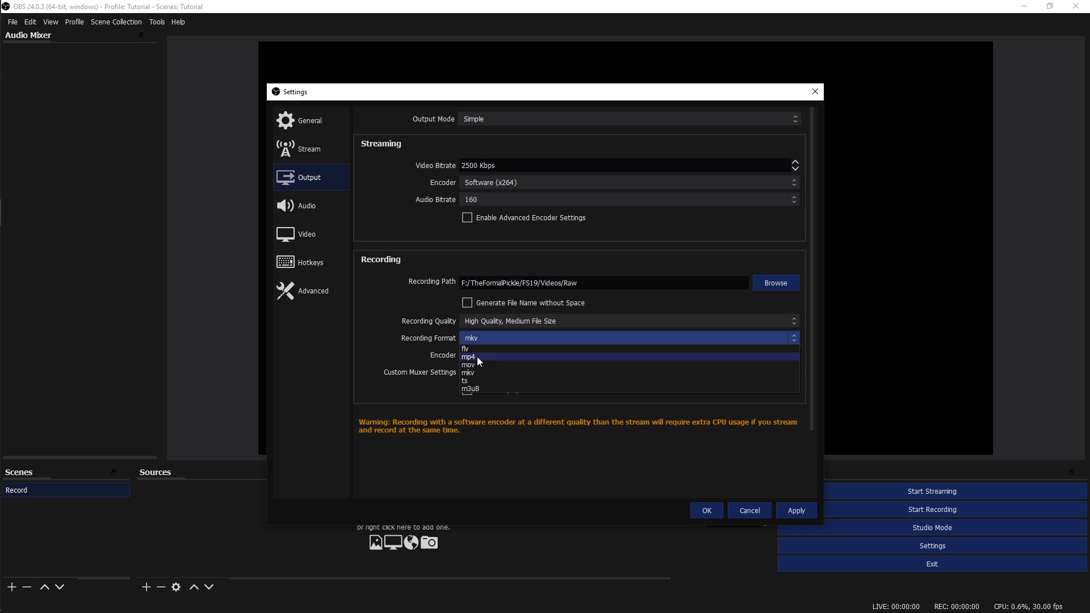
click(477, 357)
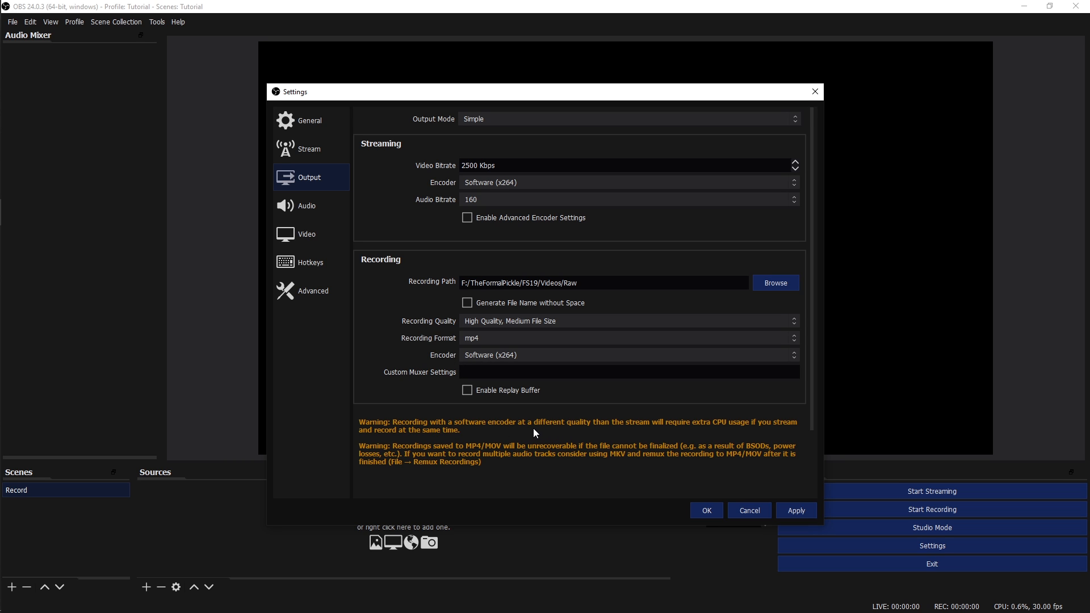
click(478, 343)
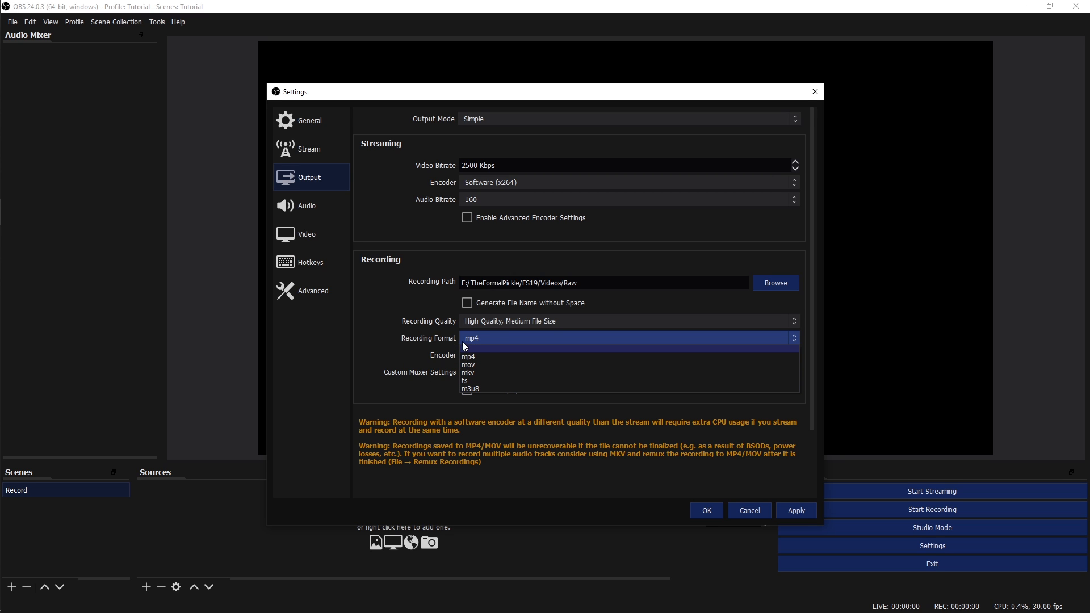
click(383, 341)
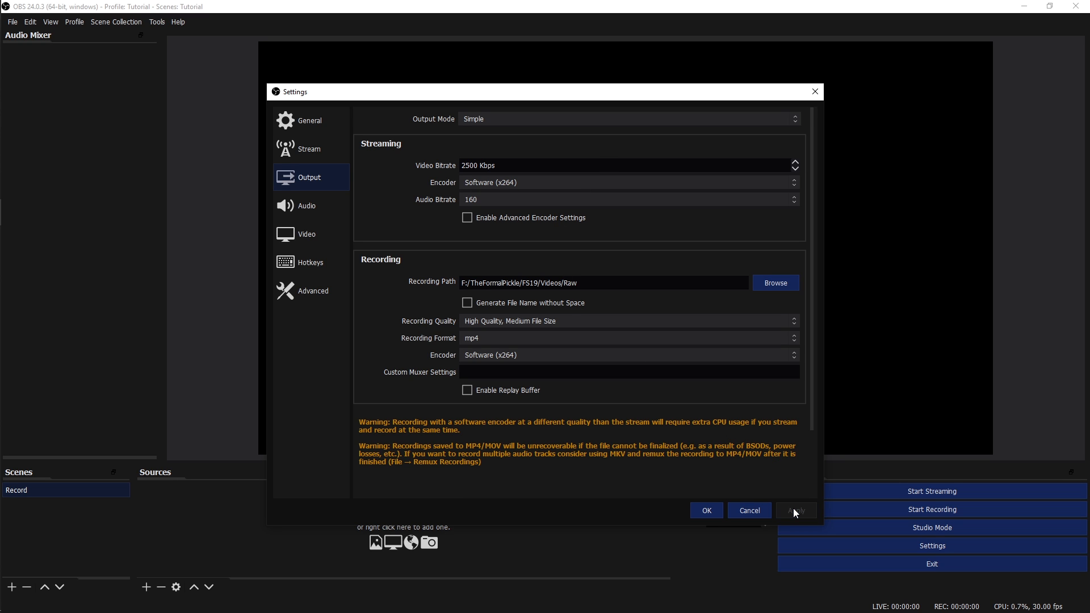
Set both Desktop Audio and Mic/Auxiliary Audio to Default in the audio settings and apply the change.
click(290, 206)
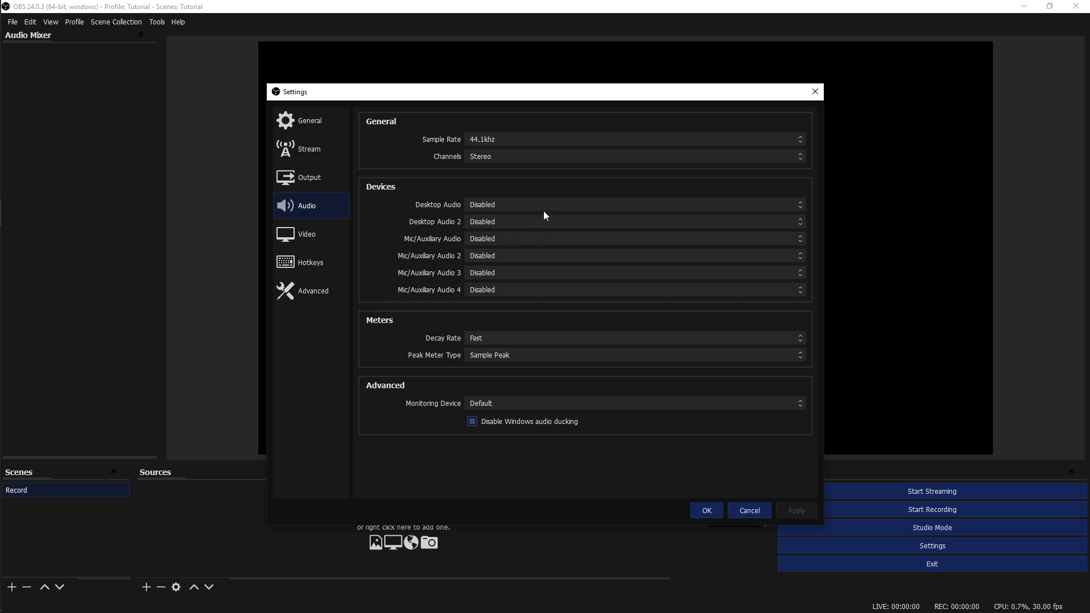
click(485, 203)
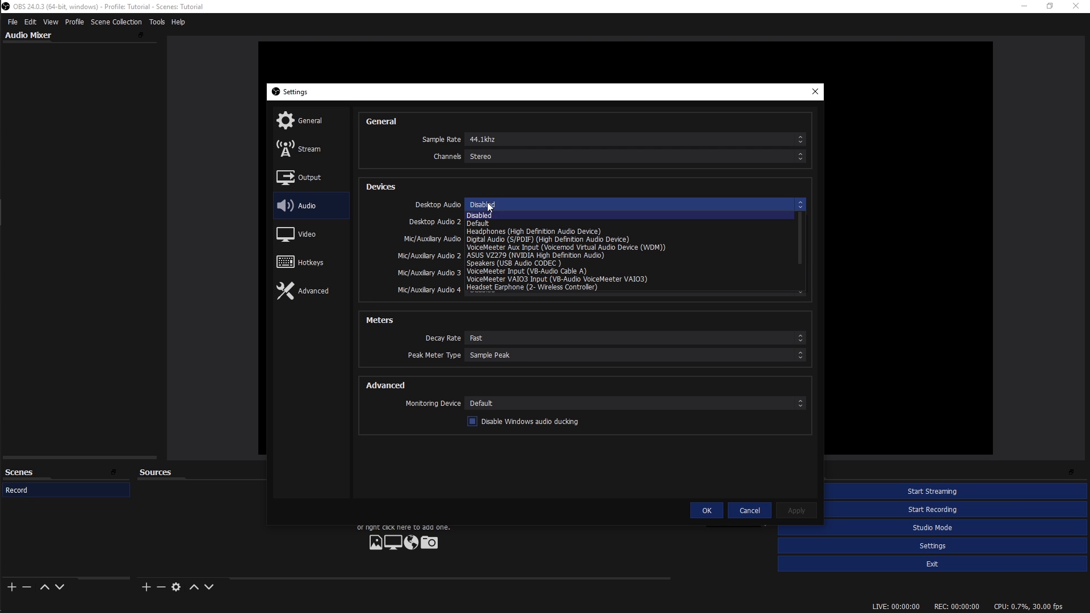
click(486, 224)
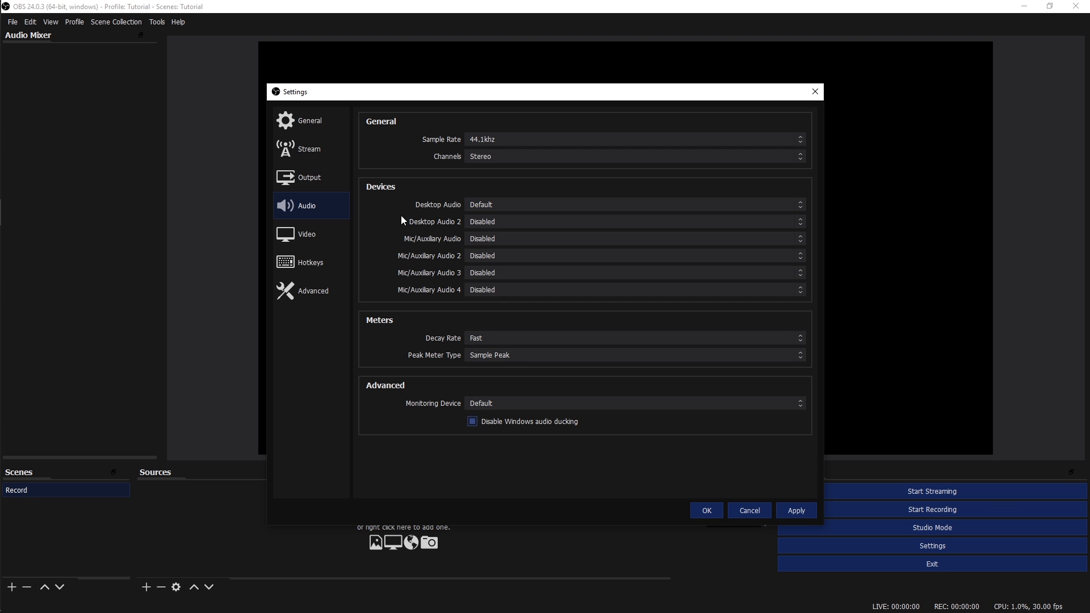
click(477, 240)
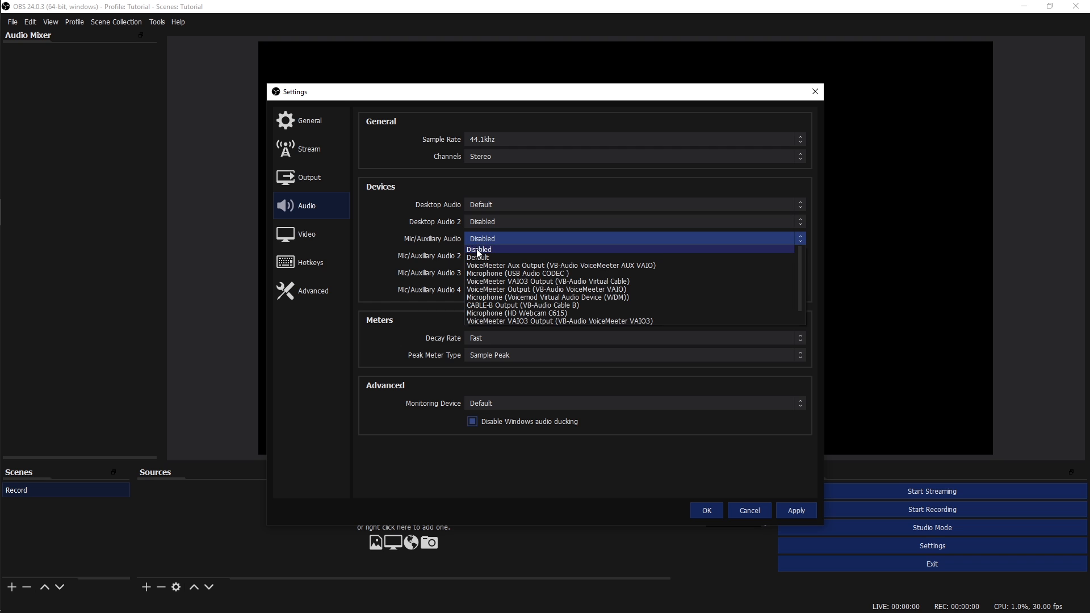
click(476, 256)
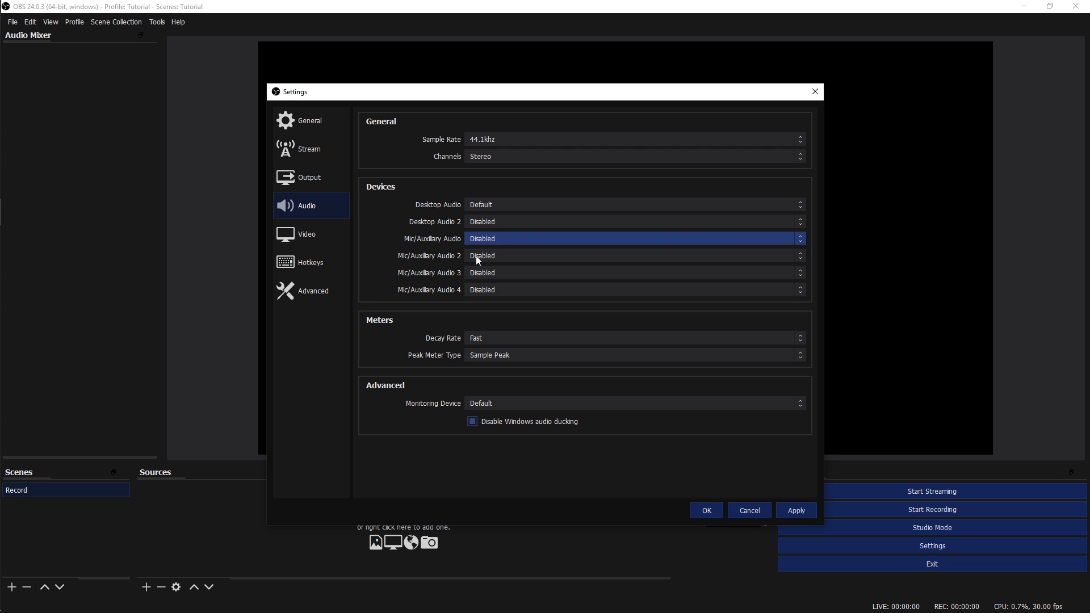
click(795, 510)
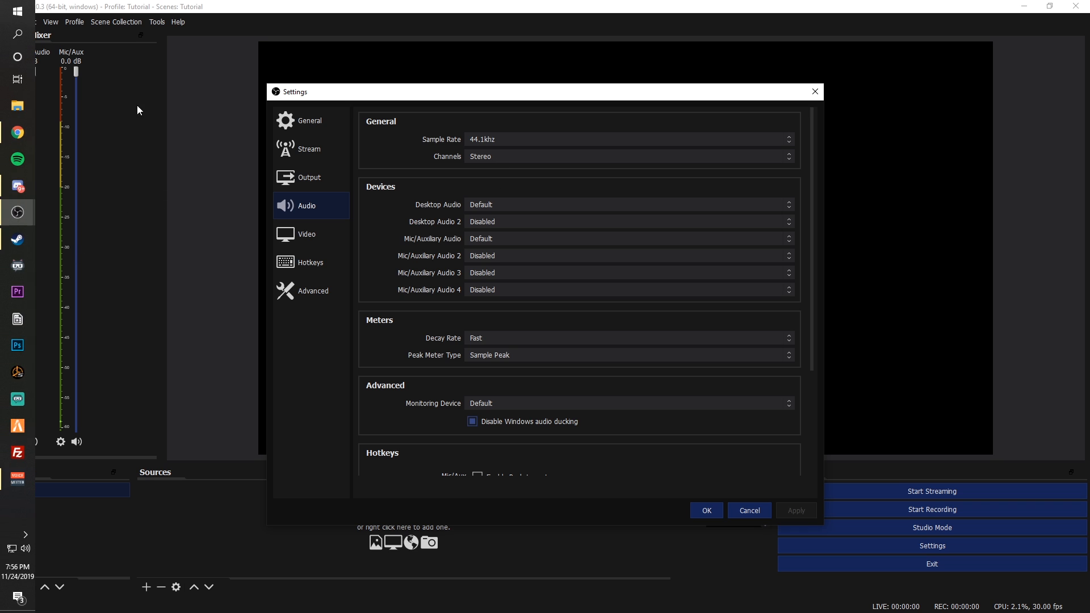
Set Desktop Audio and Mic/Auxiliary Audio to Disabled and apply the audio settings.
click(479, 205)
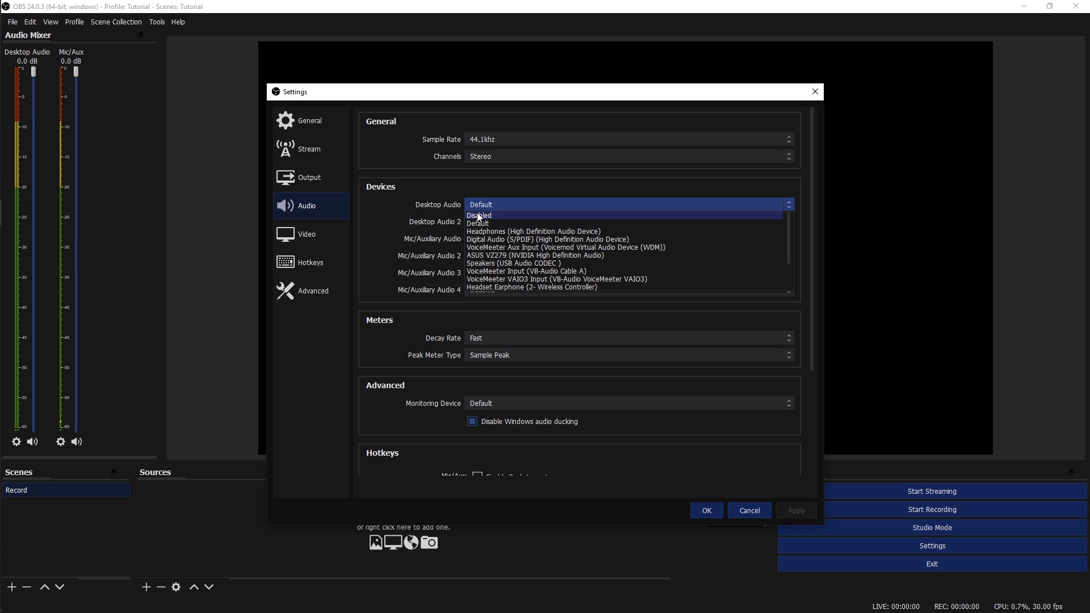
click(487, 216)
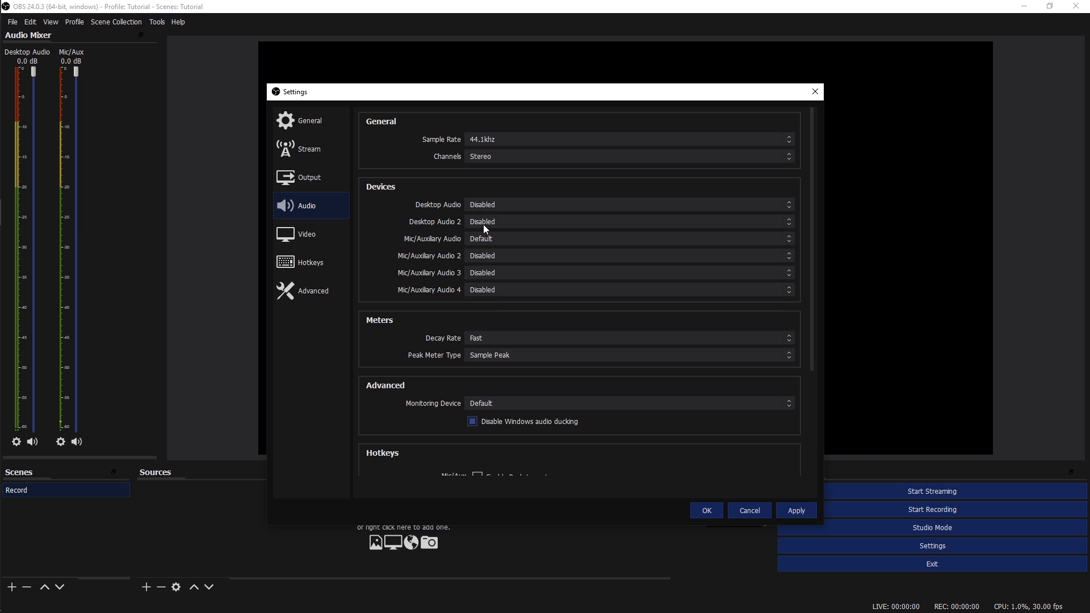
click(483, 242)
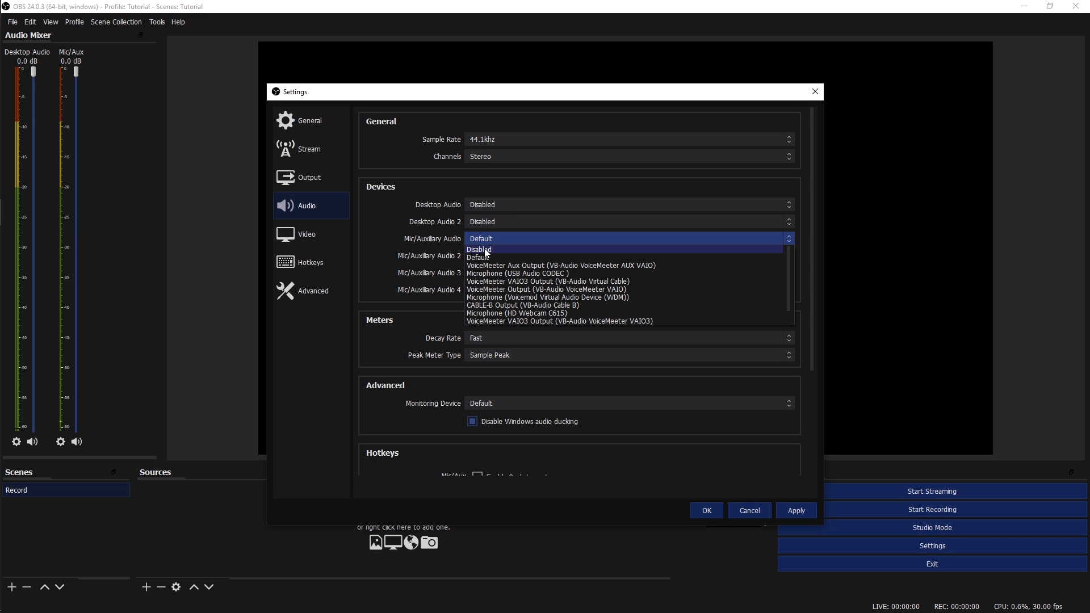
click(485, 248)
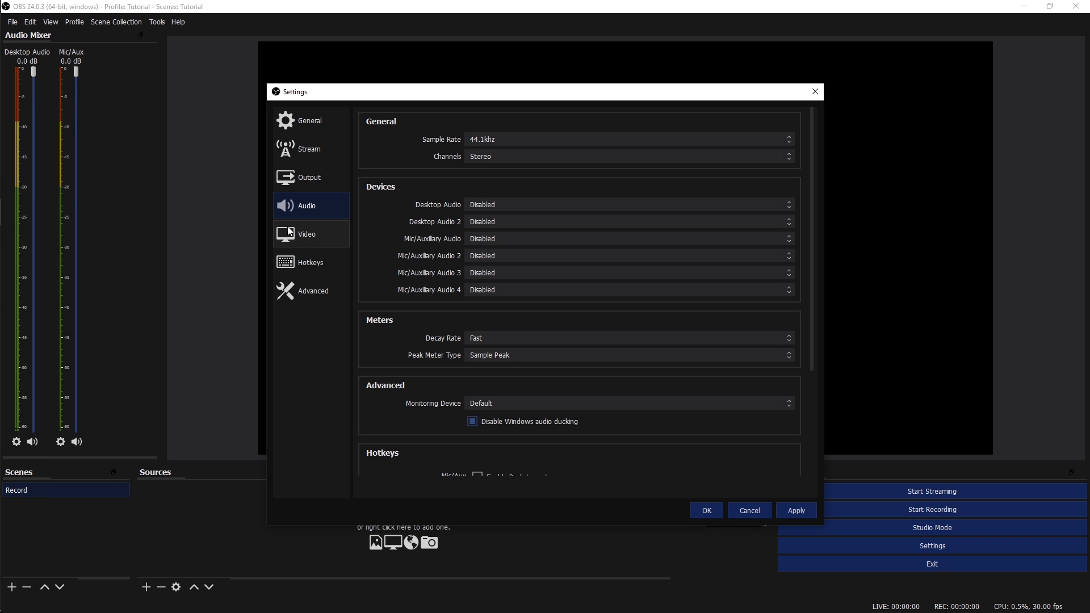
click(806, 505)
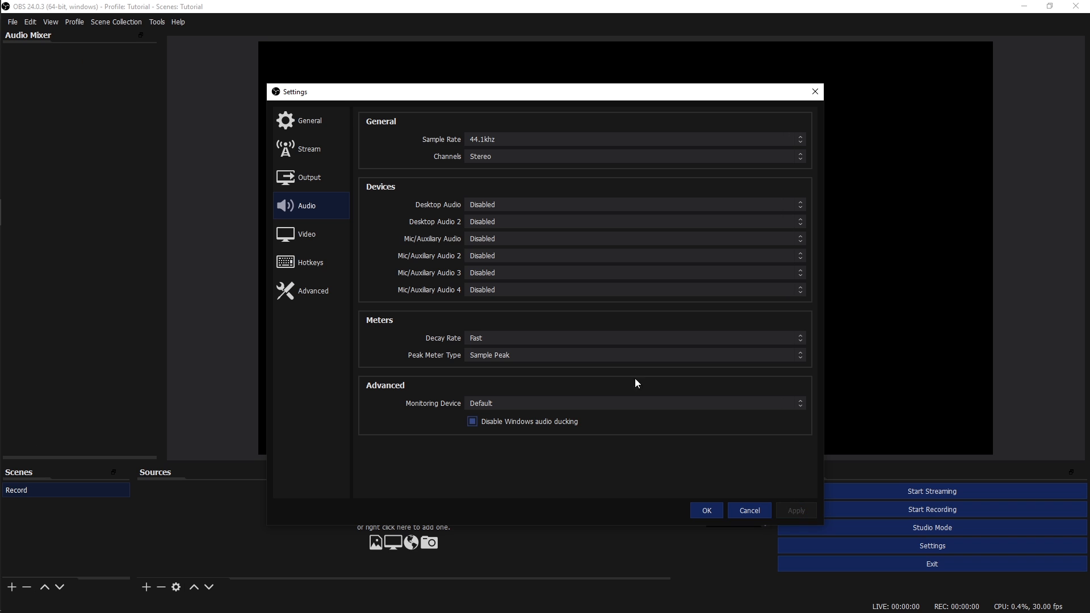
Set the output (scaled) resolution to 1920x1080 in the video settings.
click(315, 236)
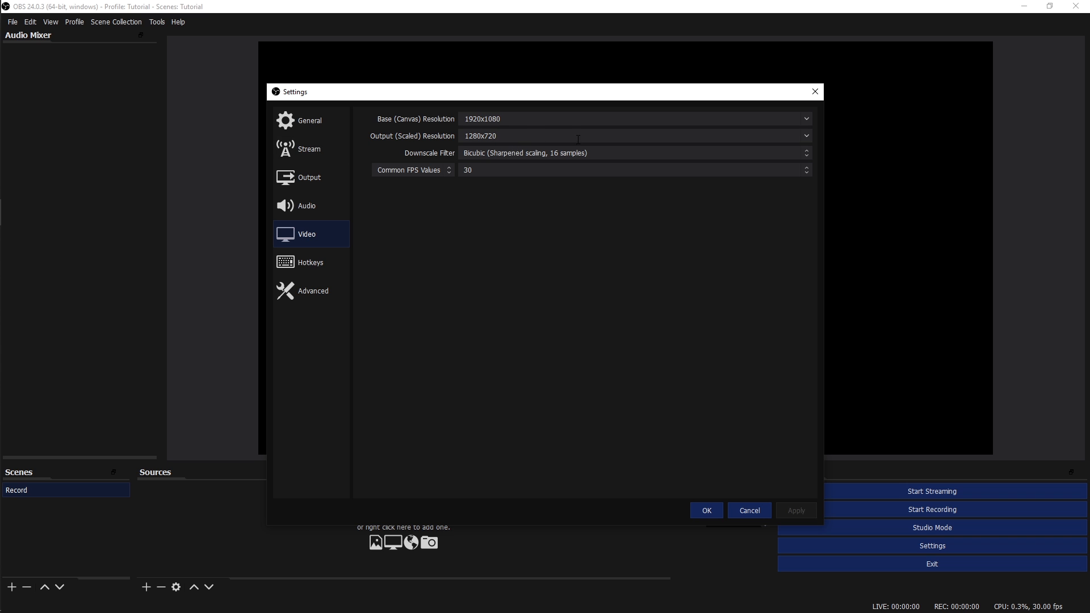
double_click(510, 134)
click(809, 139)
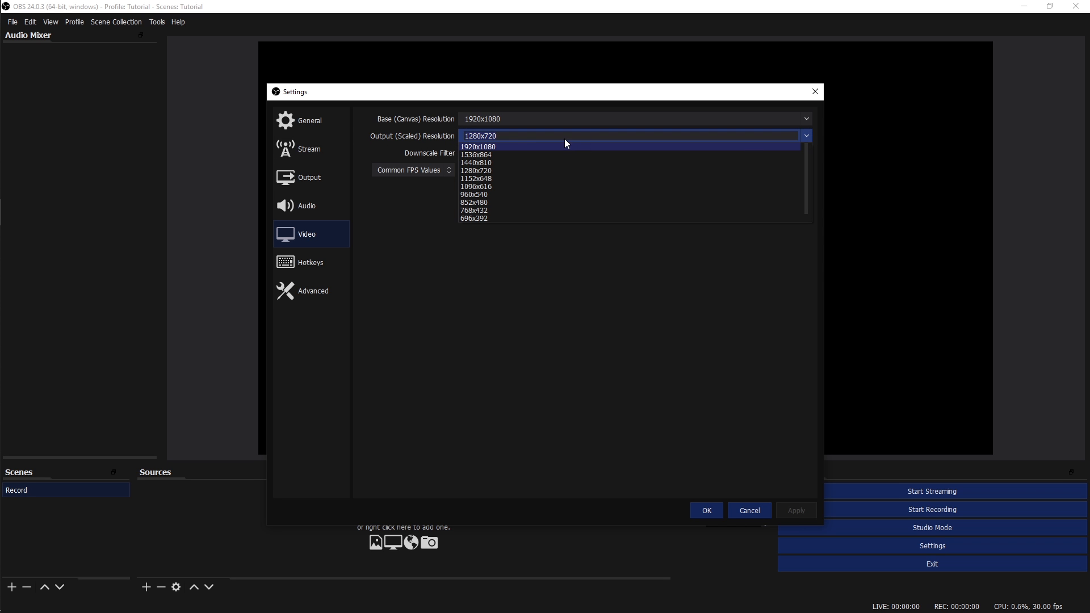
click(491, 146)
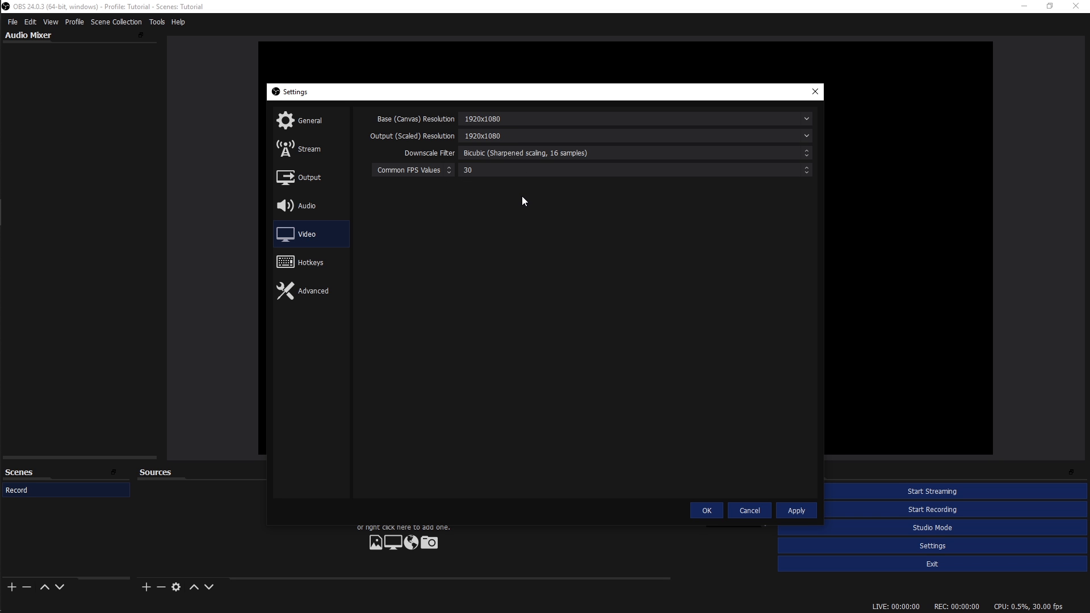
Try 60 and 30 as the common FPS value, settle on 60, and apply the video settings.
click(806, 174)
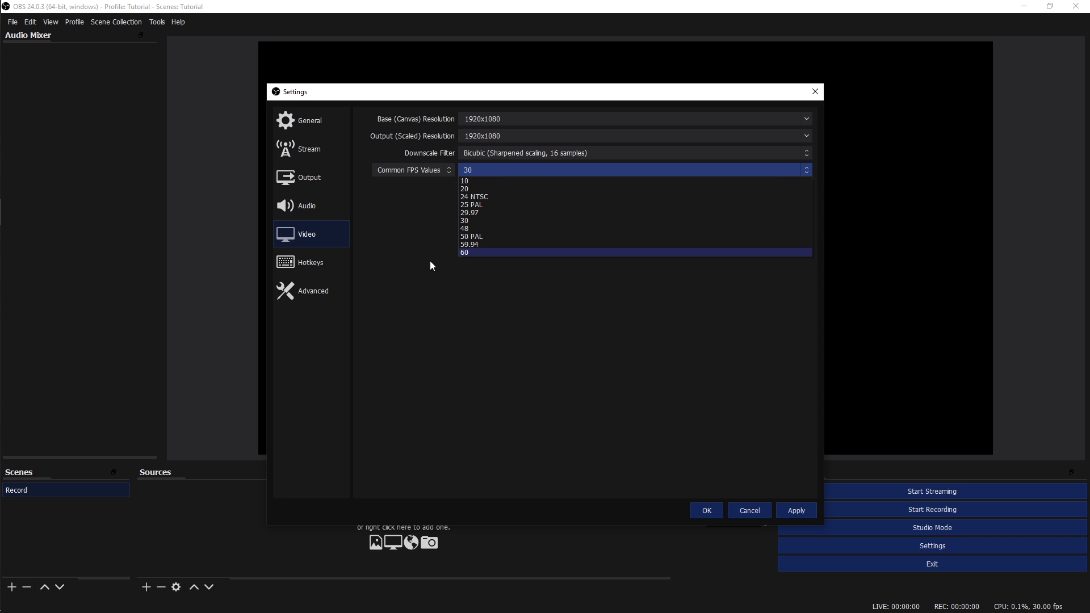
click(484, 252)
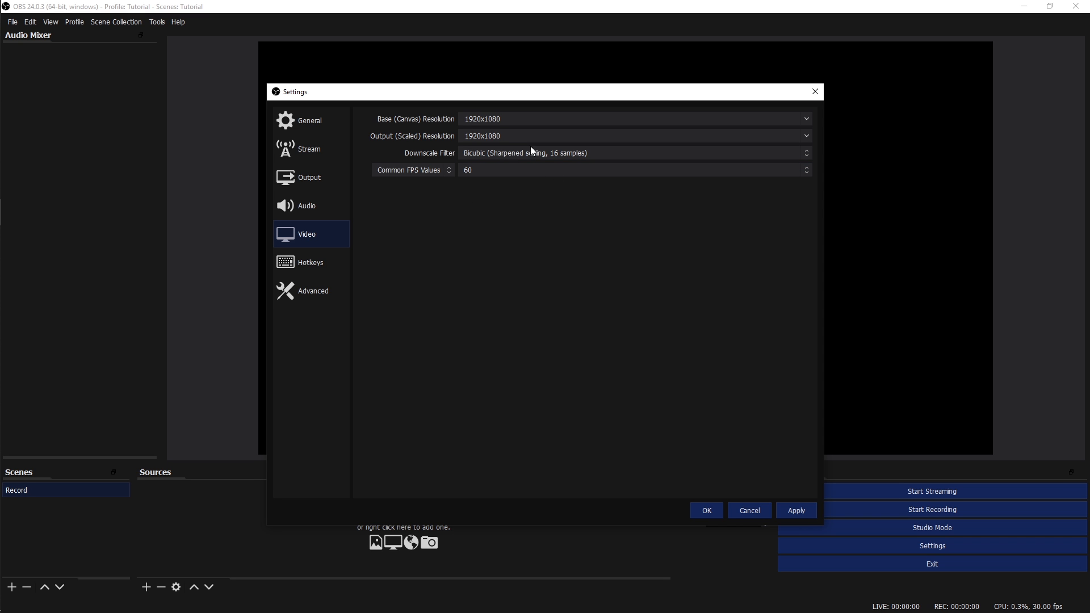
click(643, 173)
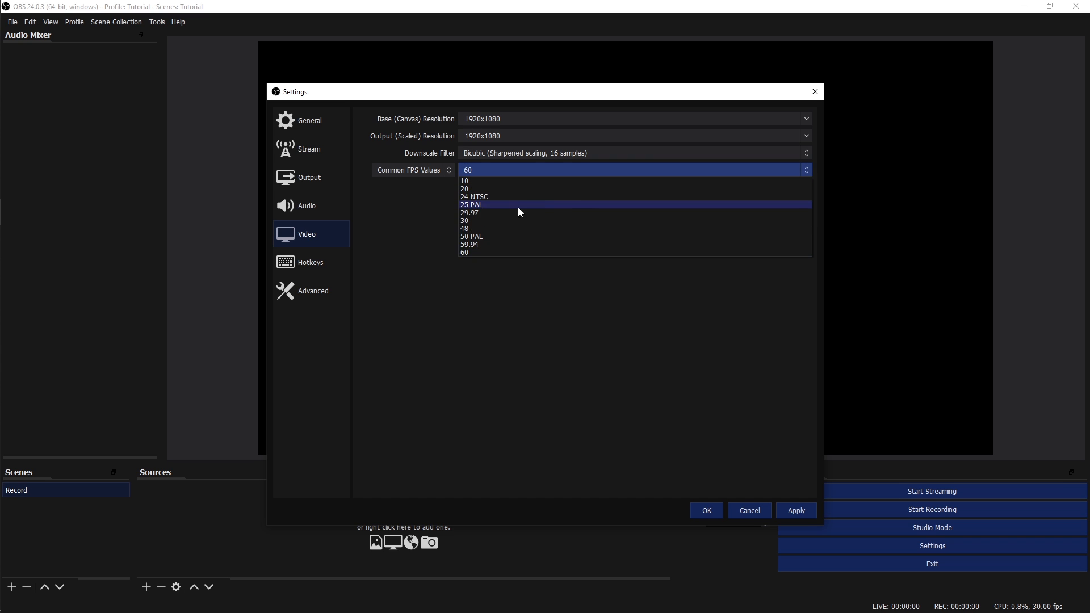
click(502, 222)
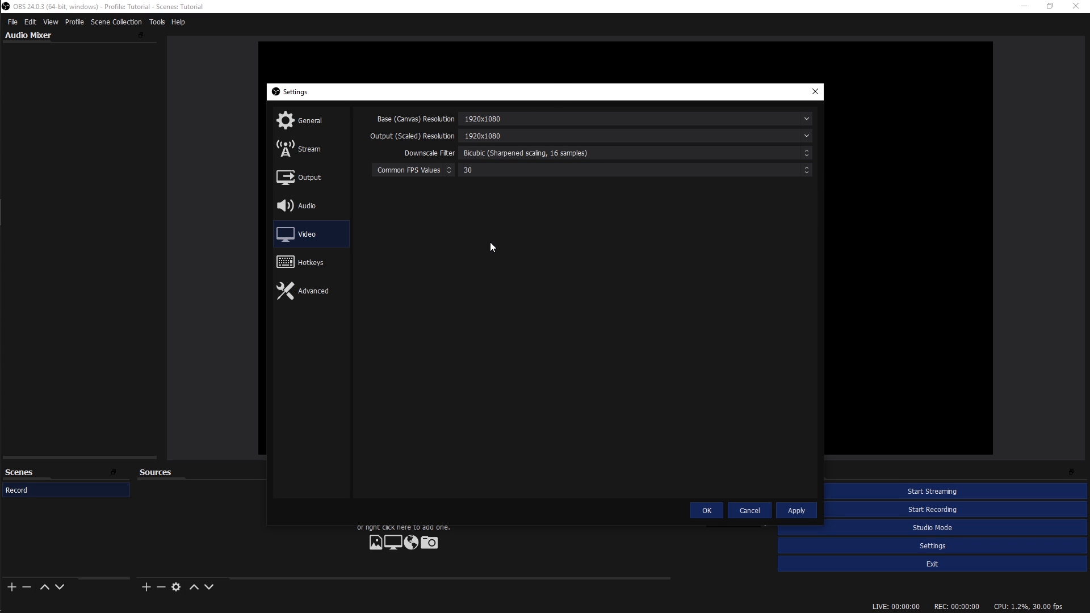
click(509, 173)
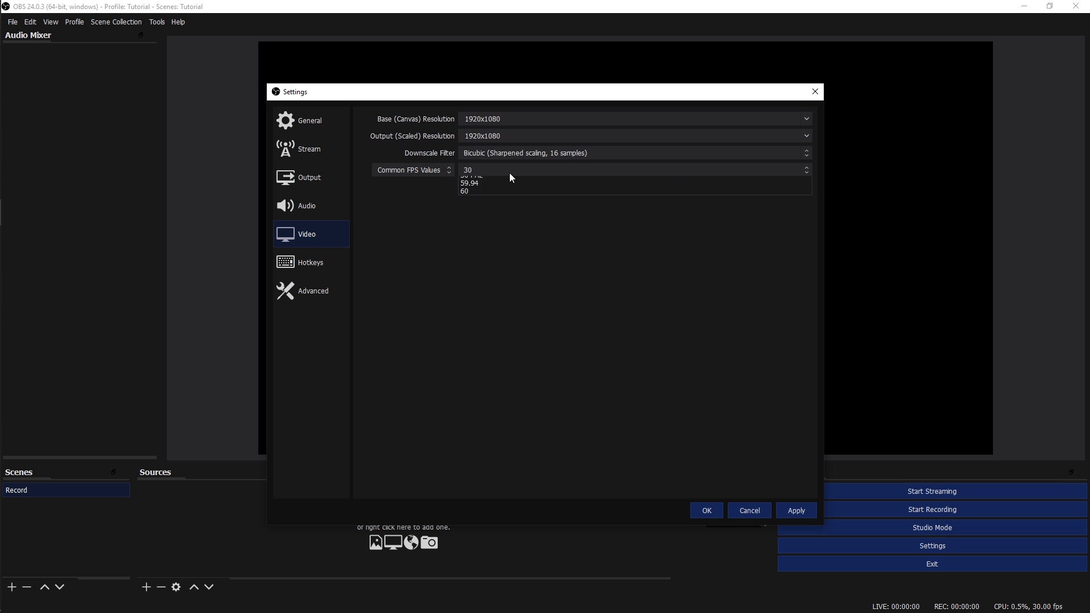
click(479, 247)
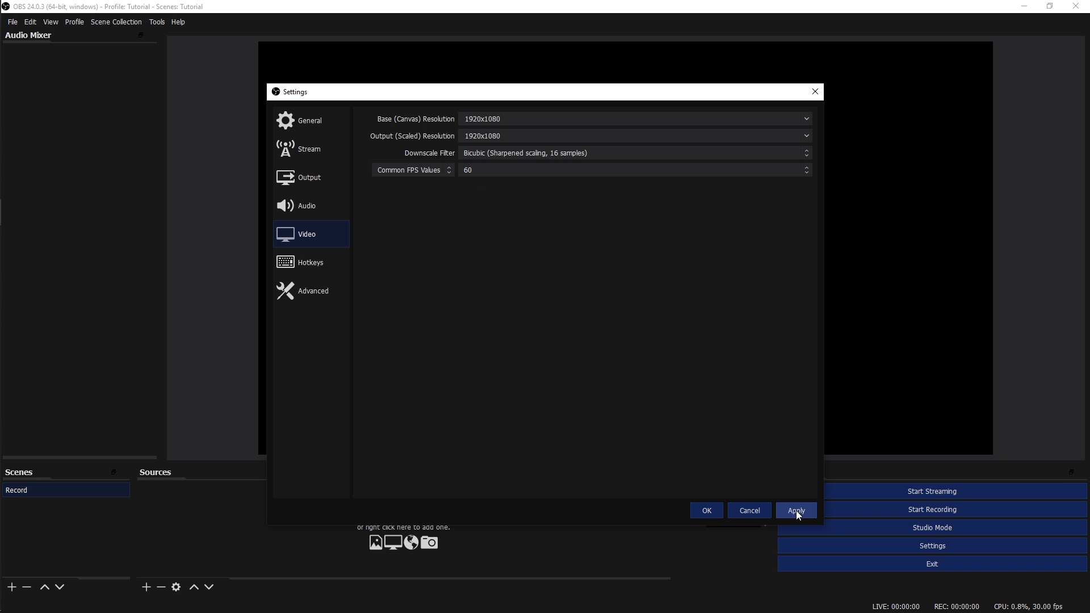
Assign the hotkeys Num + to Start Recording and Num - to Stop Recording, and apply them.
click(334, 268)
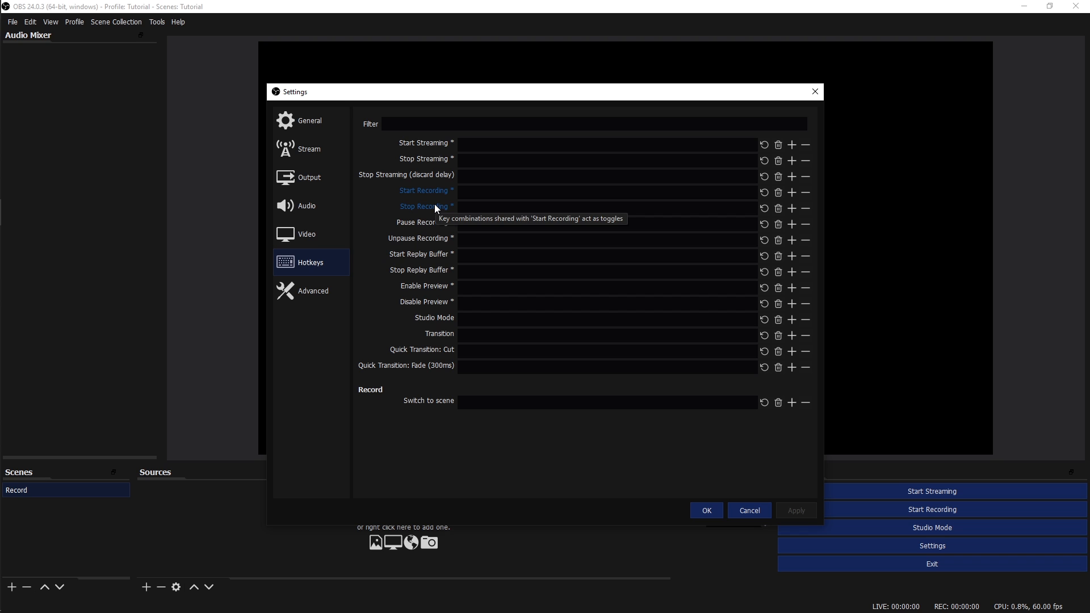
click(474, 193)
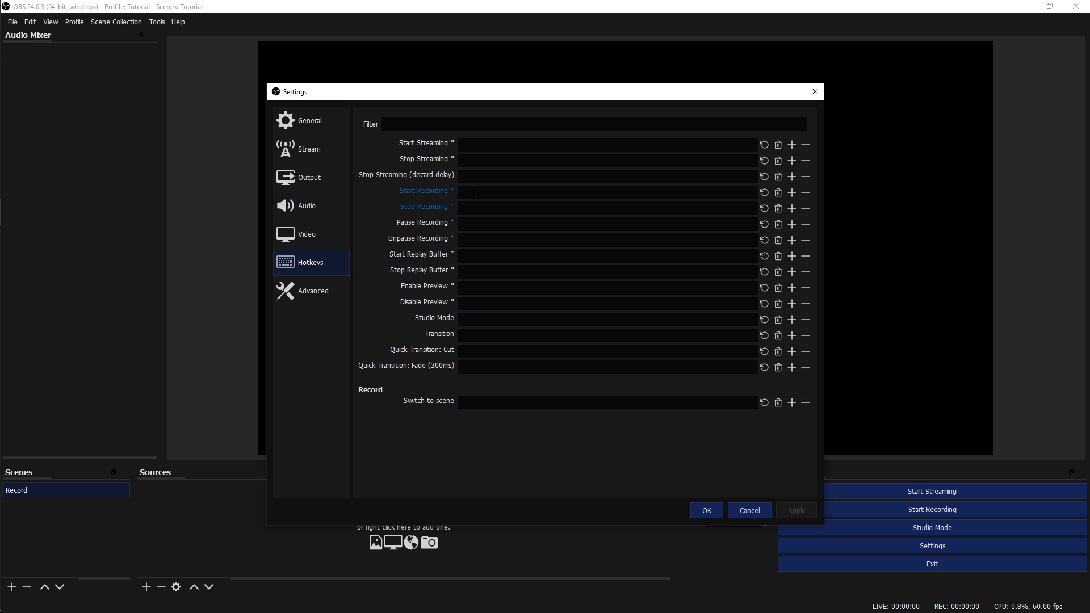
key(KP_Add)
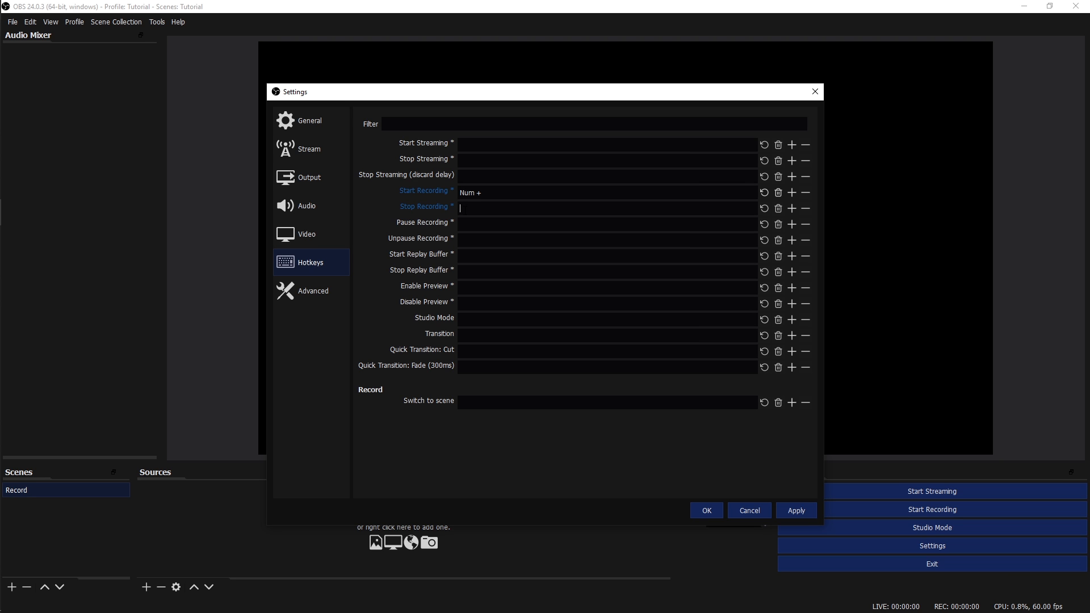
key(KP_Subtract)
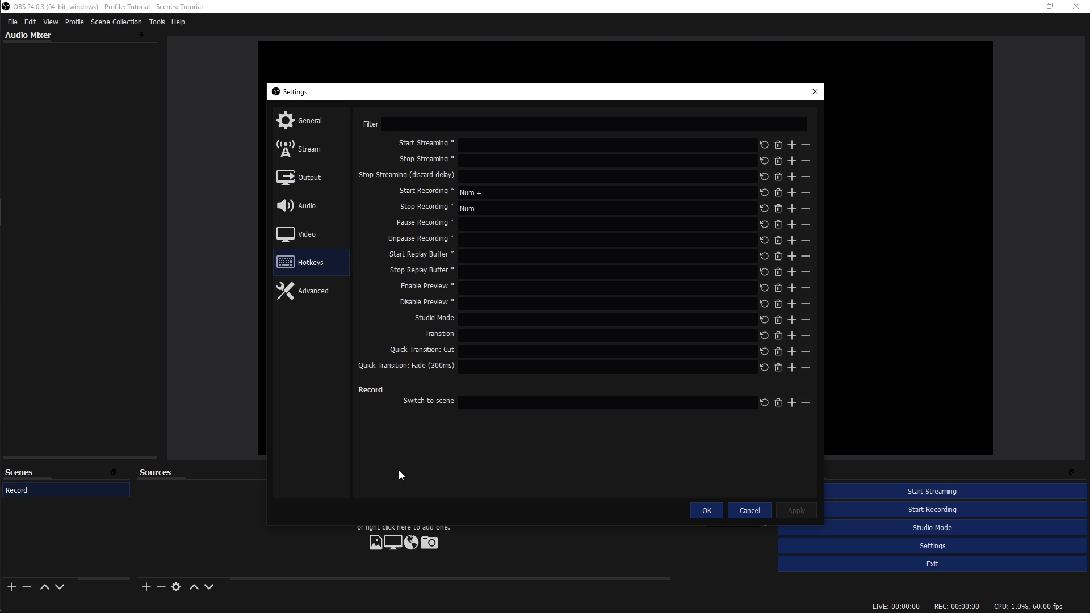
Review the advanced settings, including the video renderer options, and close the settings with the configuration accepted.
click(308, 305)
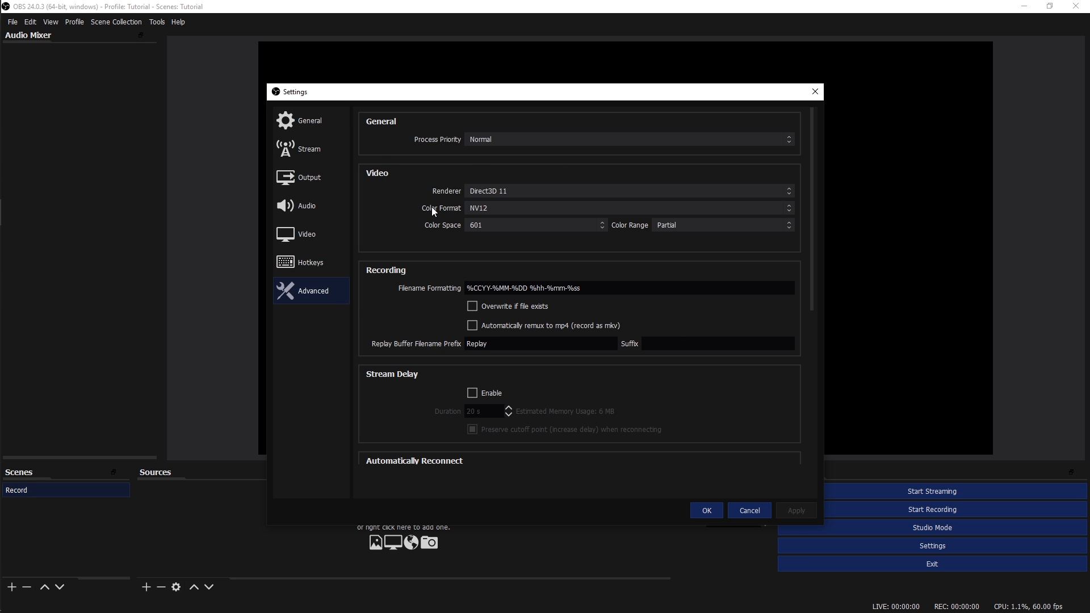
click(481, 193)
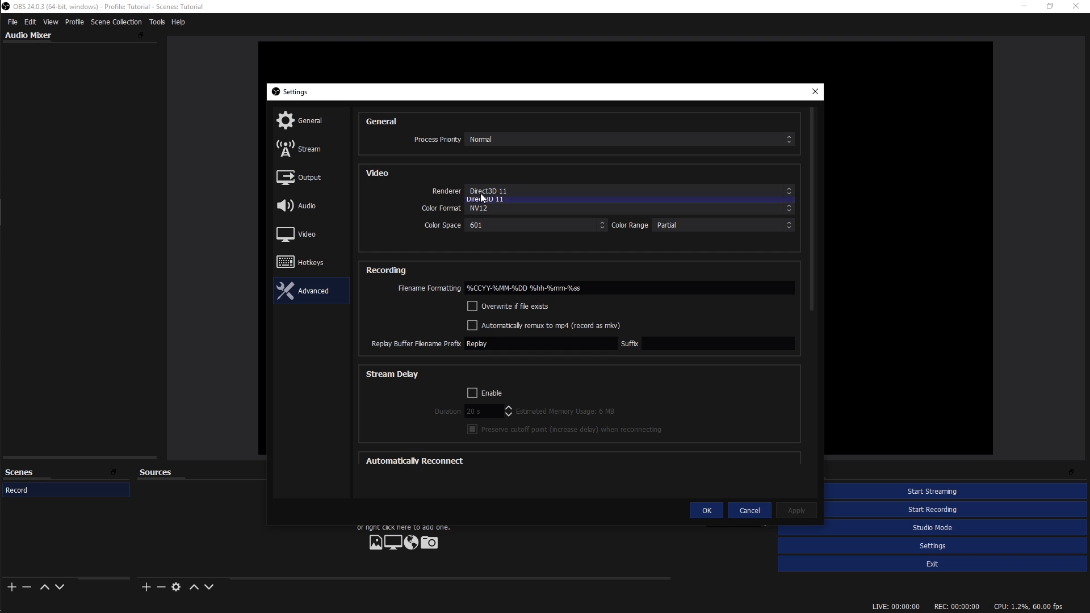
click(366, 196)
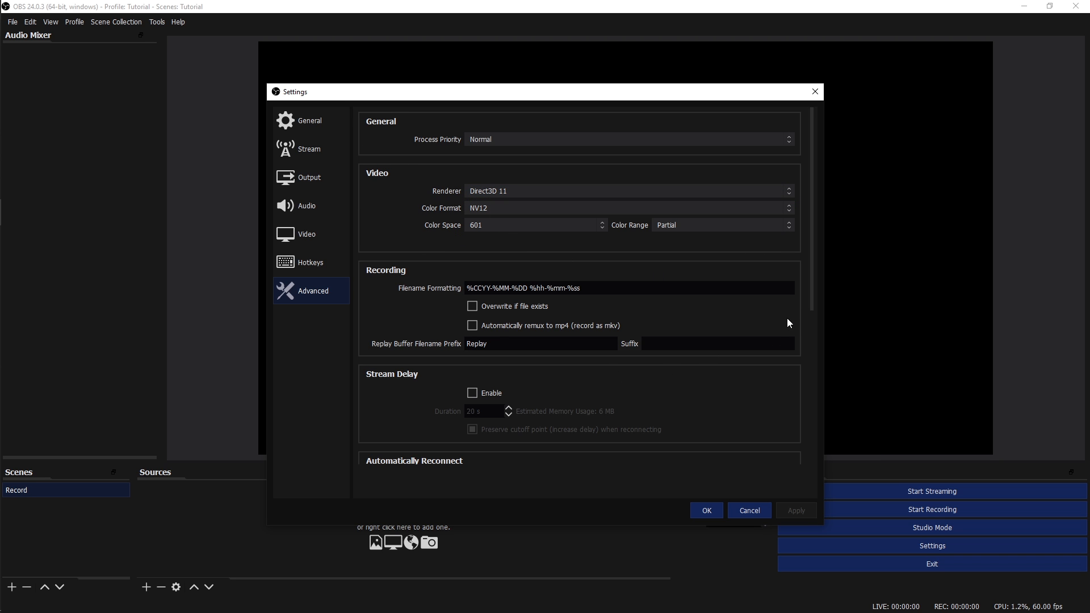
mouse_move(812, 297)
mouse_down()
mouse_move(805, 461)
mouse_move(822, 293)
mouse_up()
click(710, 504)
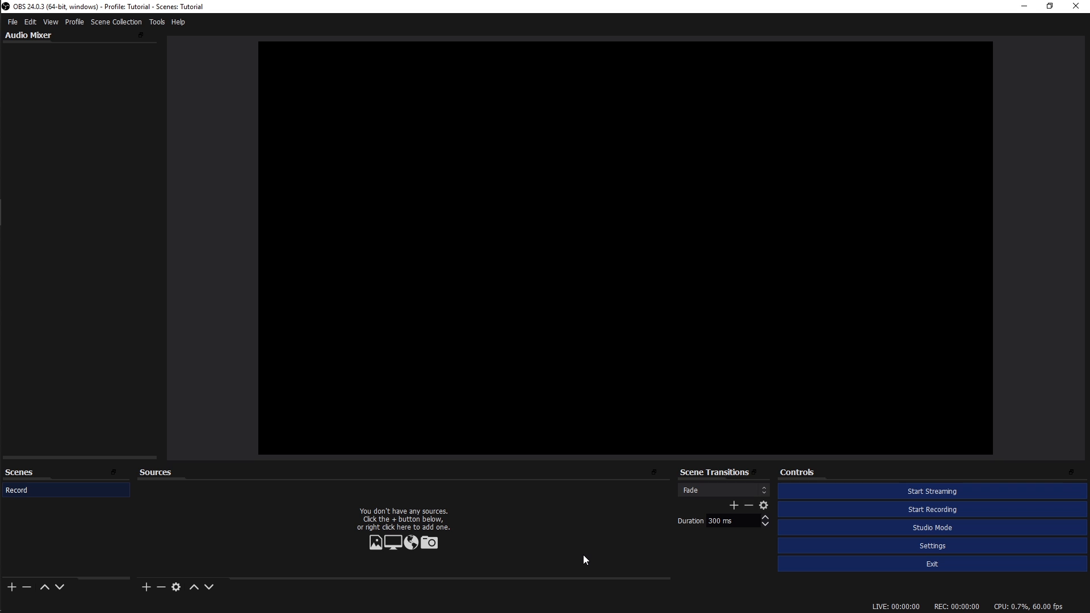
Add a Game Capture source to the Record scene, keeping the mode Capture any fullscreen application.
click(146, 588)
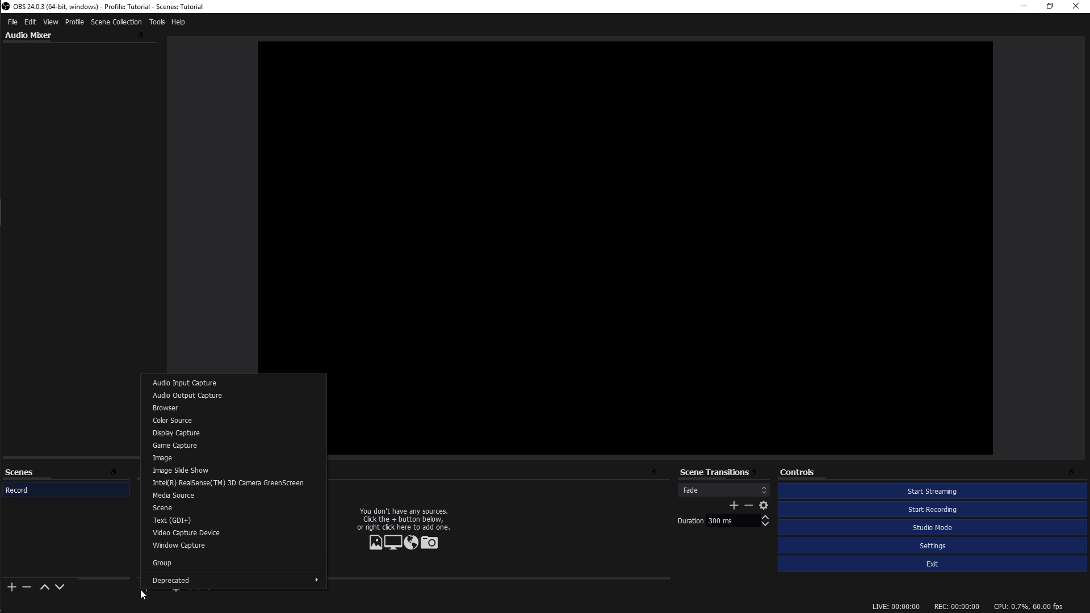
click(171, 446)
click(561, 387)
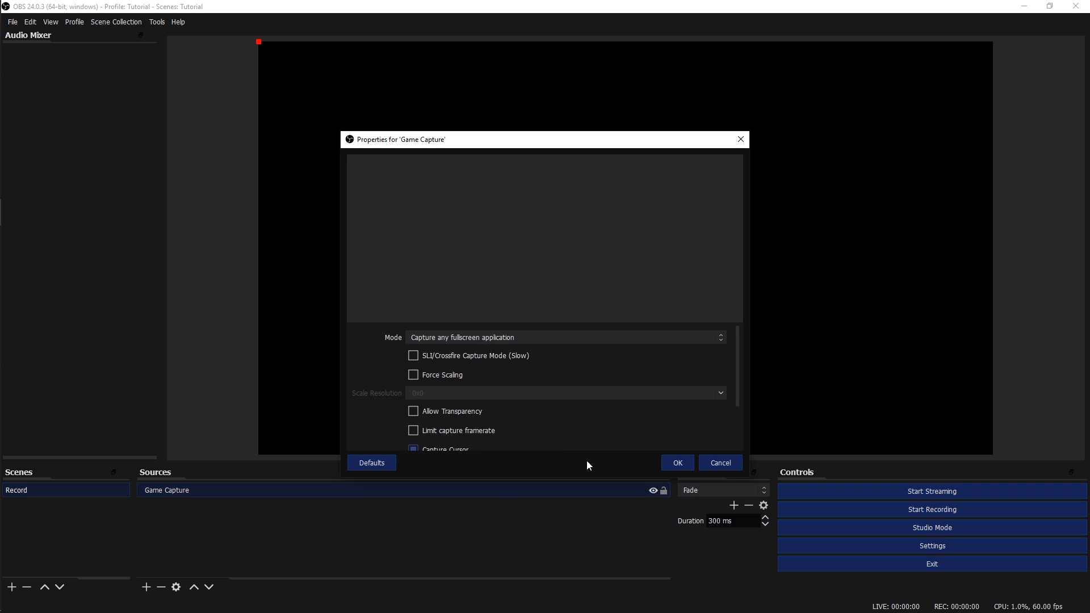
click(668, 468)
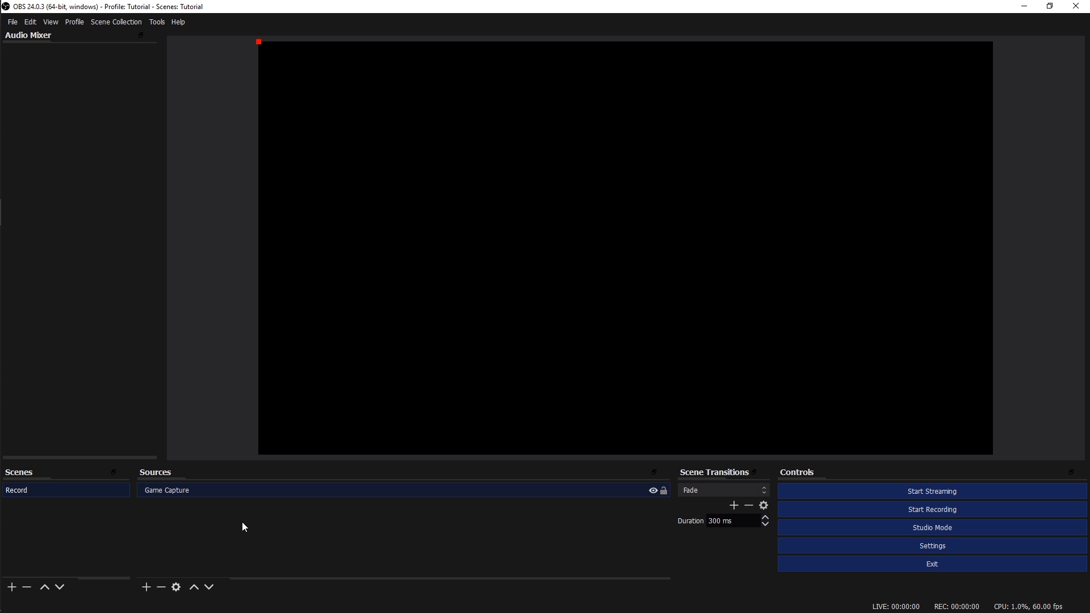
In the audio settings, set the Desktop Audio device to VoiceMeeter Input (VB-Audio VoiceMeeter VAIO).
click(146, 587)
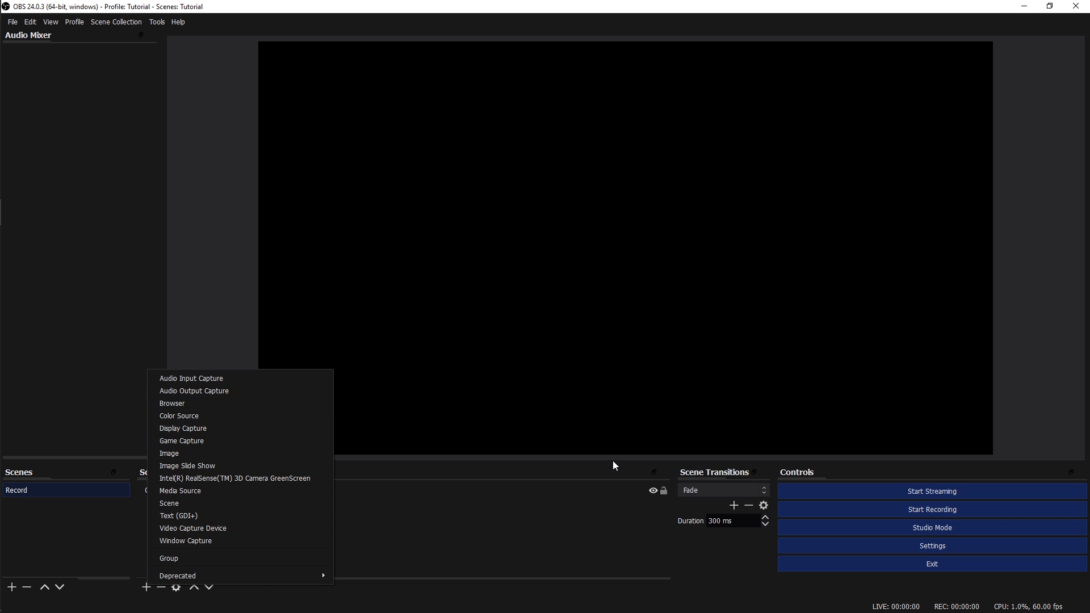
click(884, 539)
click(884, 547)
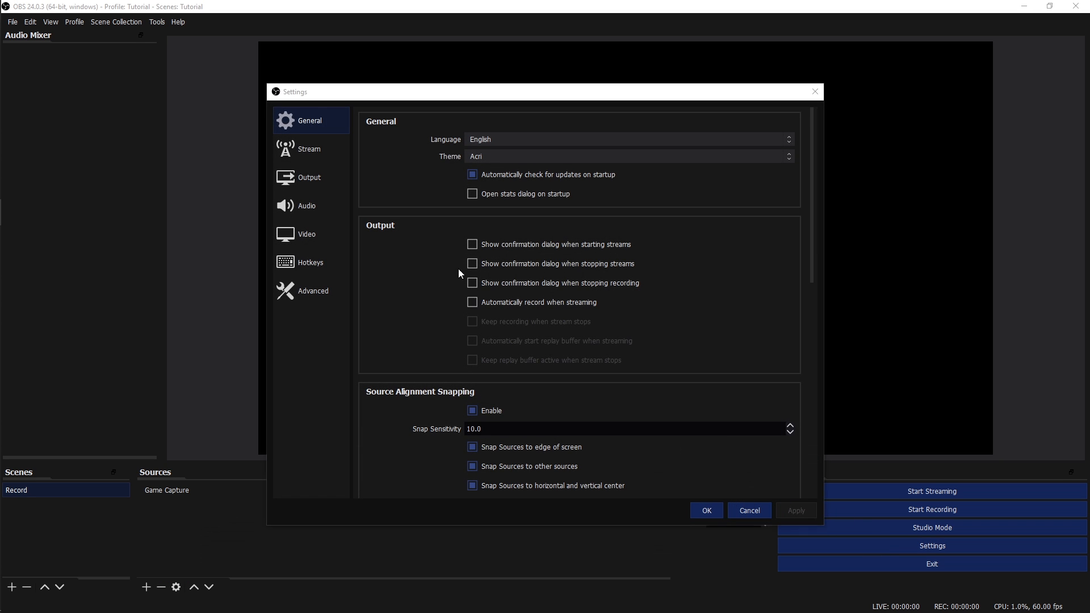
click(300, 188)
click(300, 197)
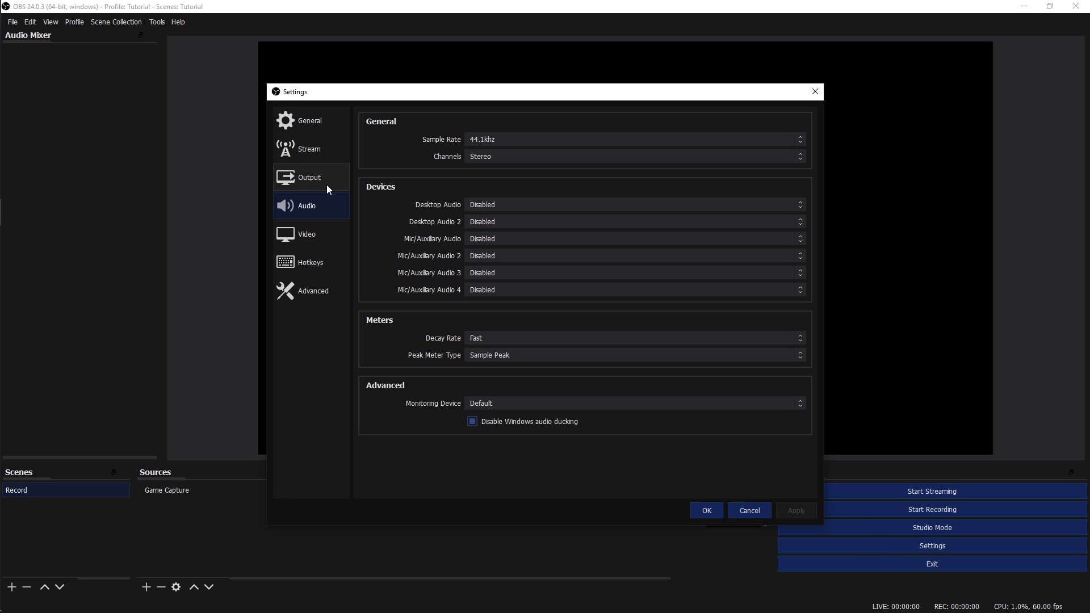
click(492, 206)
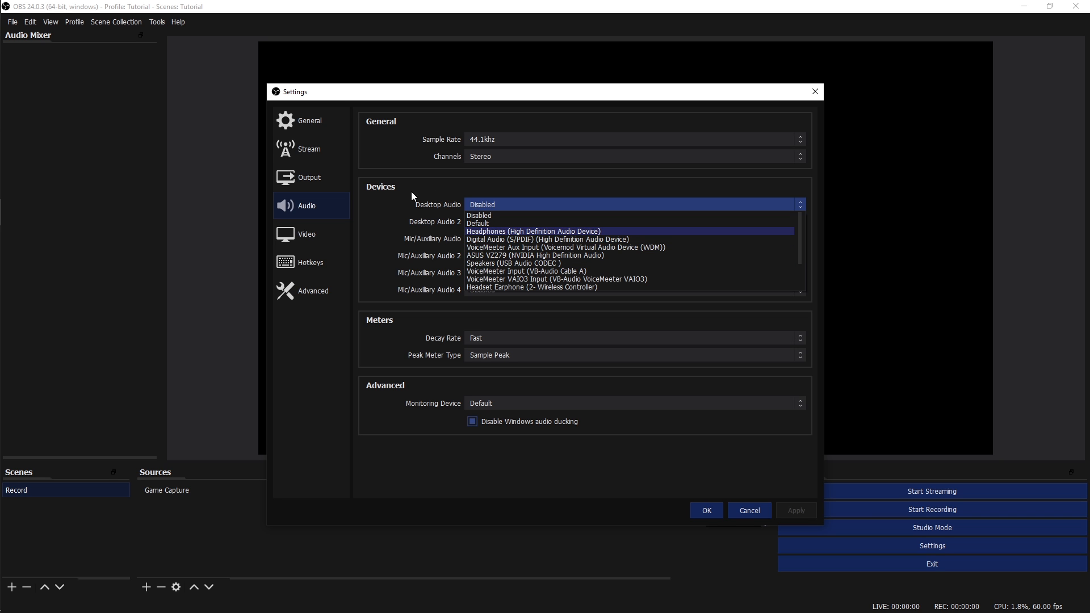
mouse_move(800, 244)
mouse_down()
mouse_move(797, 277)
mouse_move(796, 244)
mouse_up()
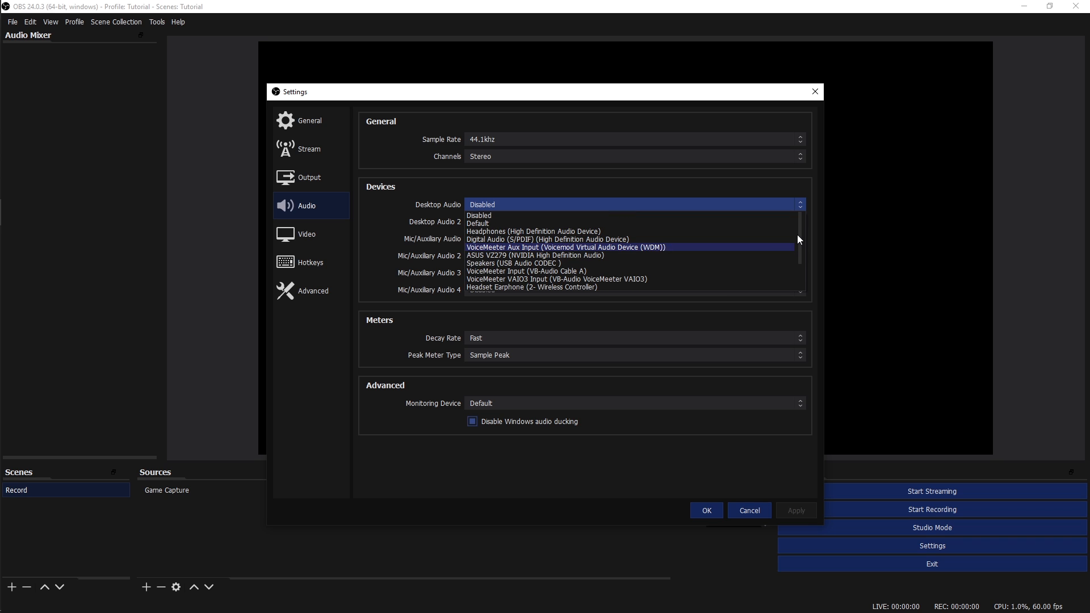
drag(798, 236, 797, 274)
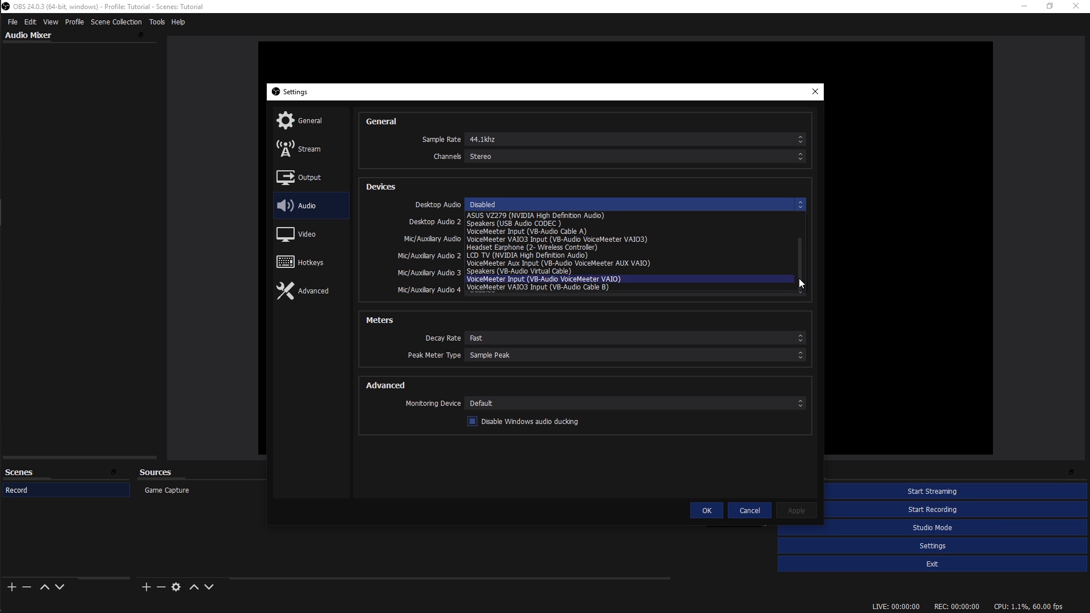
drag(799, 278, 804, 246)
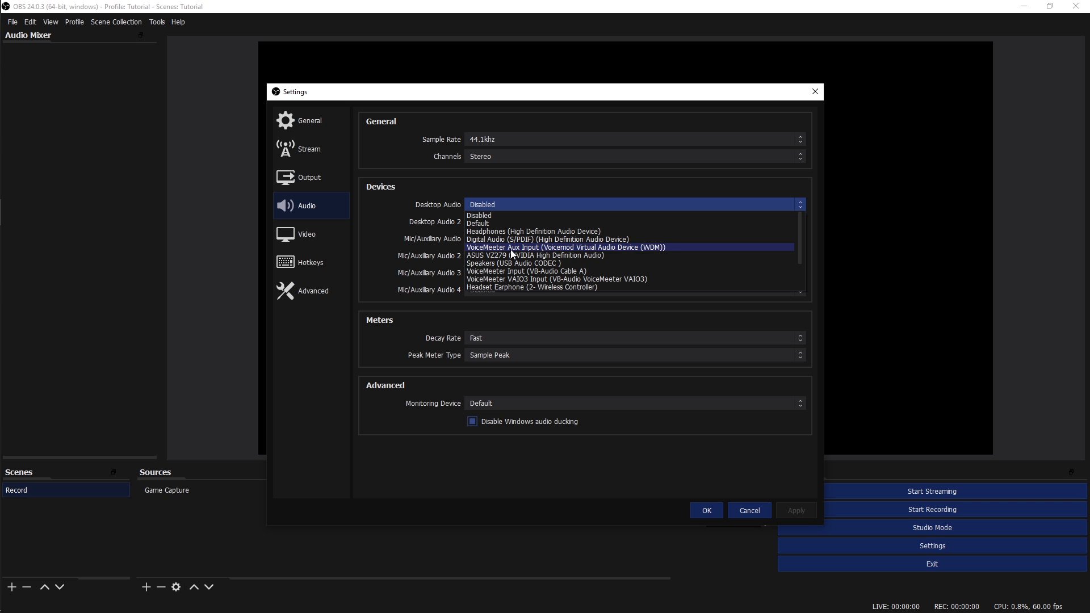
drag(795, 248, 543, 294)
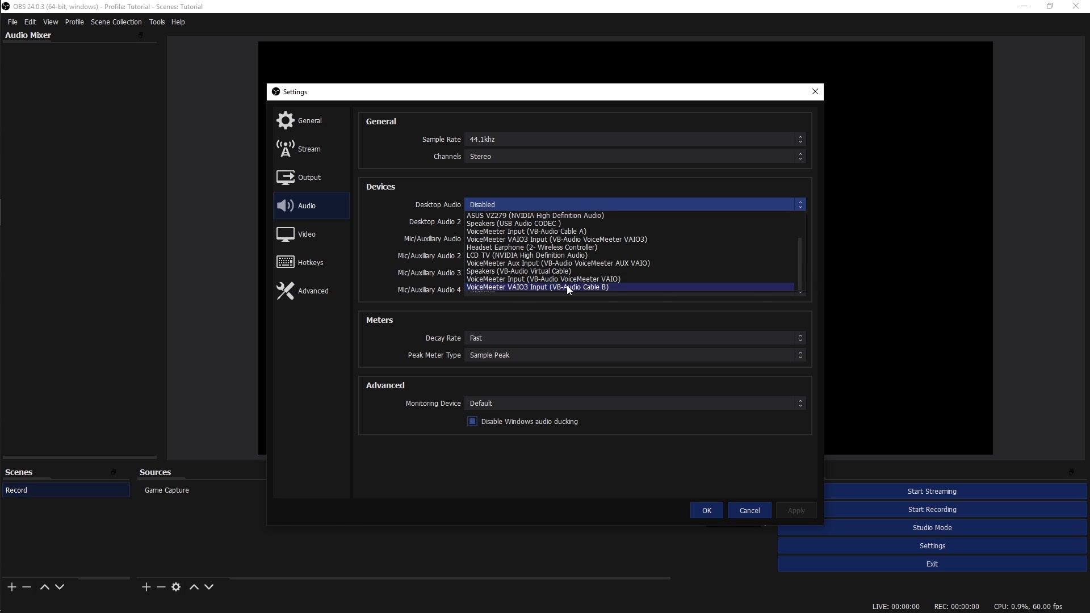
click(574, 279)
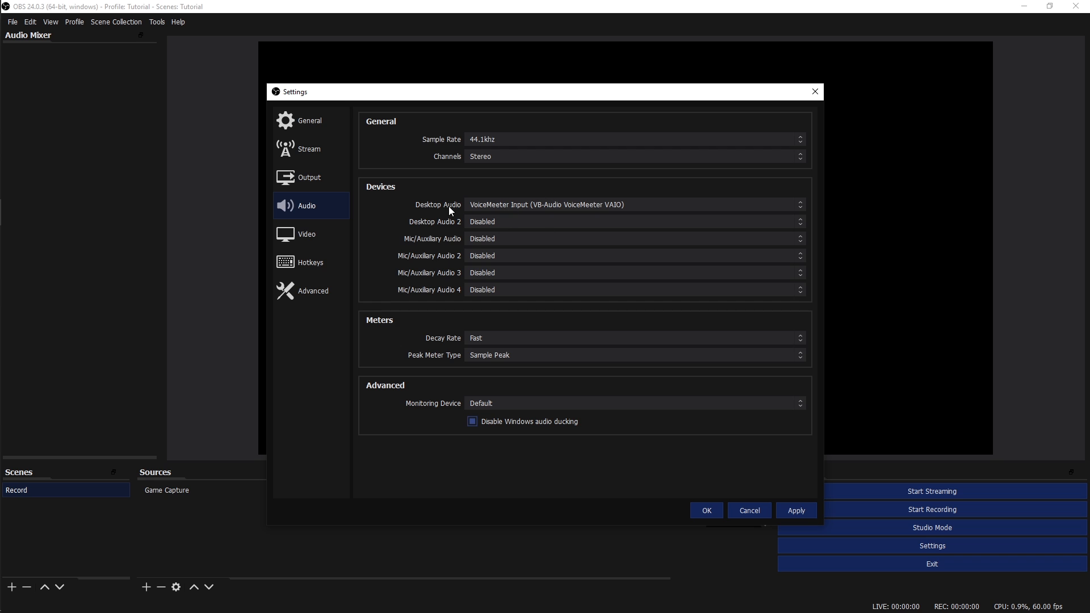
Set the Mic/Auxiliary Audio device to Microphone (USB Audio CODEC), apply the audio settings and close them.
click(484, 236)
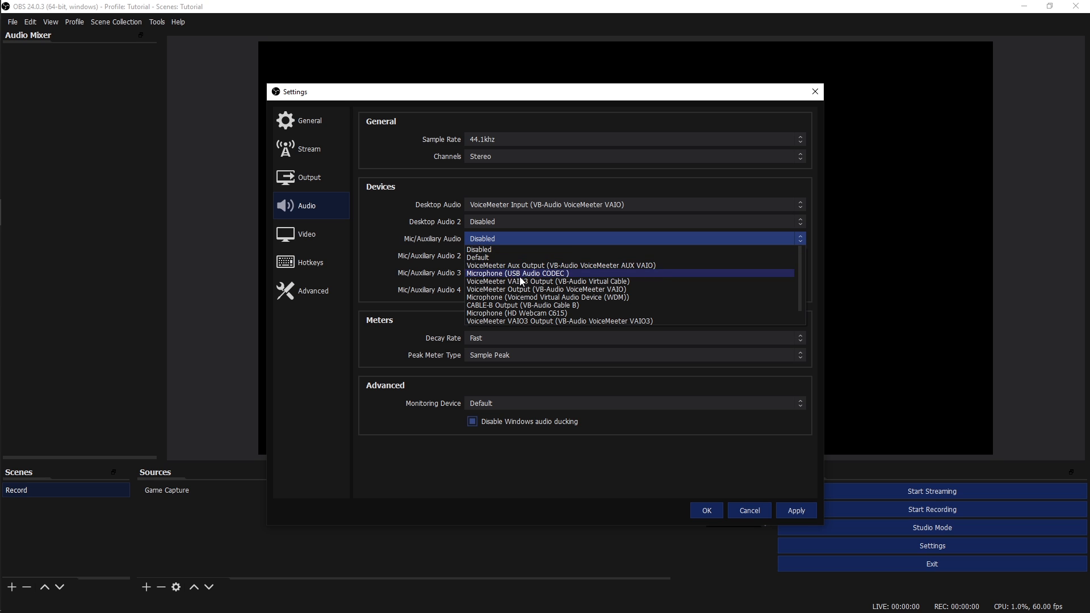
click(557, 275)
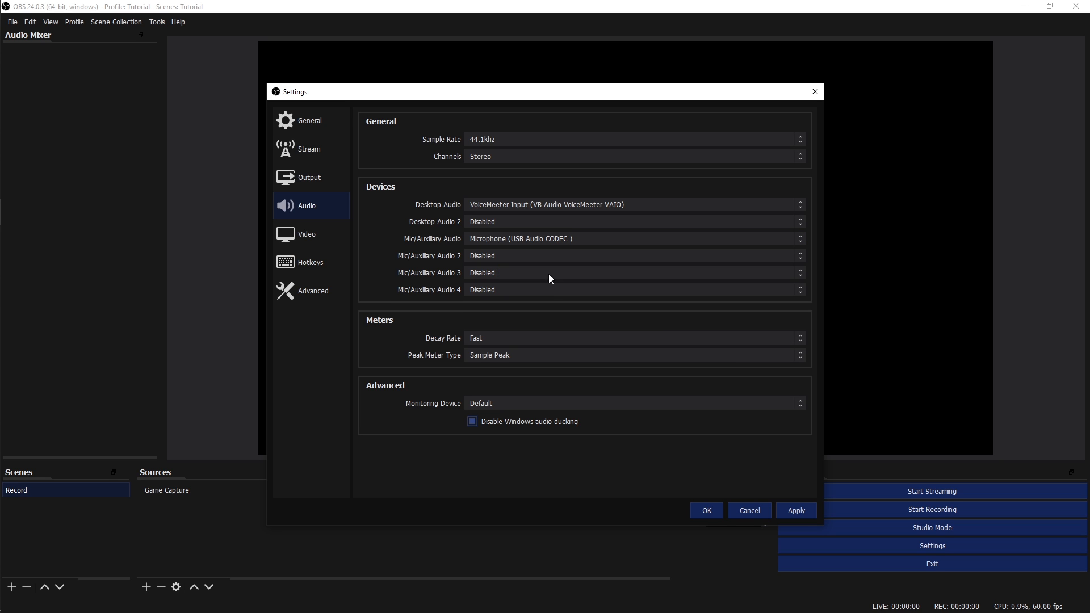
click(501, 242)
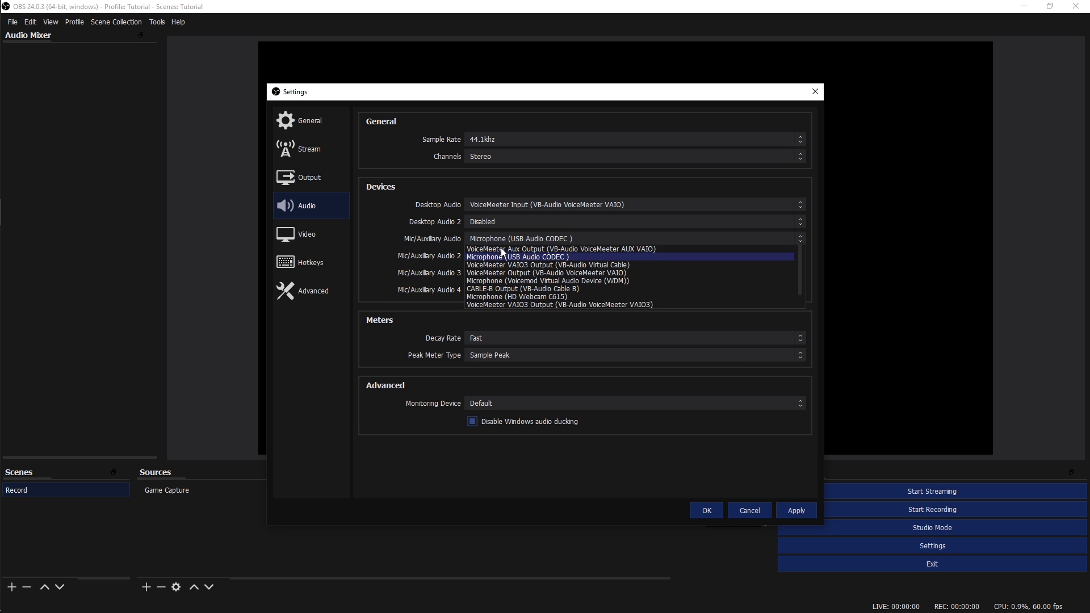
click(431, 459)
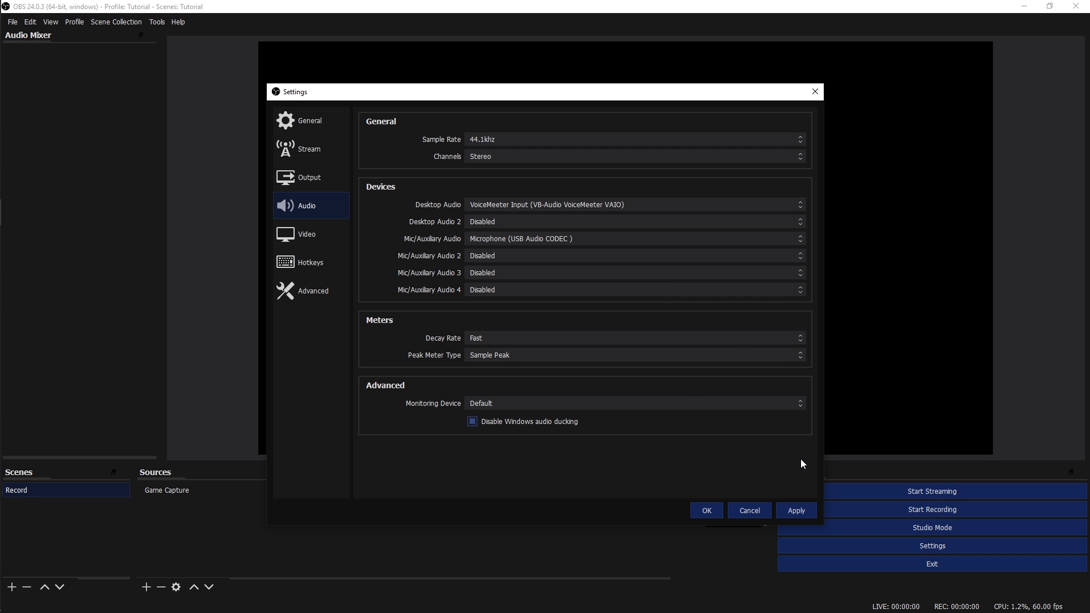
click(795, 510)
click(710, 509)
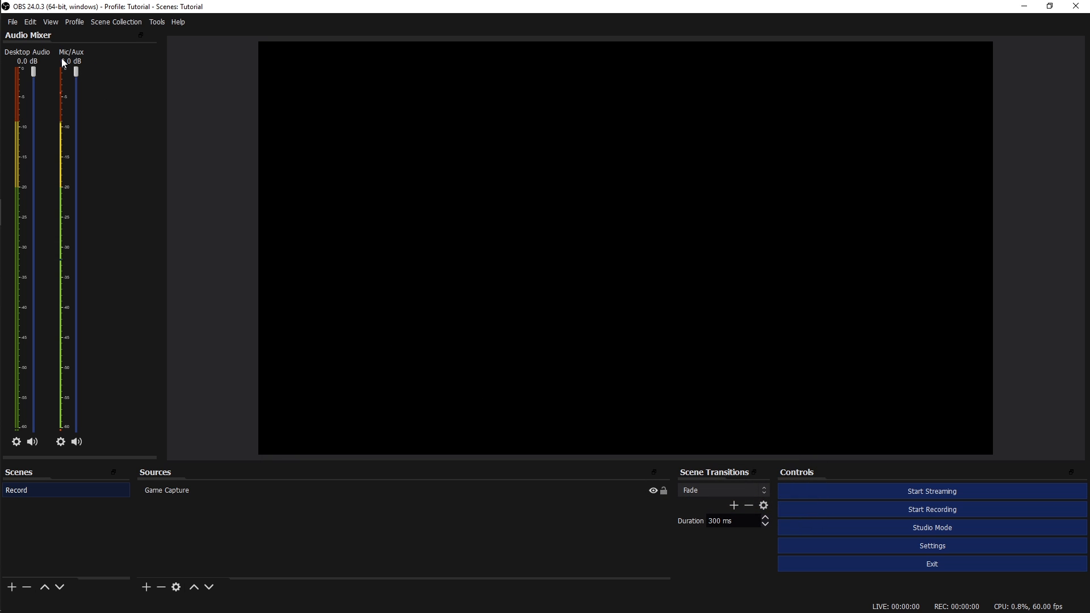
In File Explorer, go to TheFormalPickle > FS19 > Videos > Stream Ads and play FARMING MEMES I PLANT MY CROPS TOO.mp4.
mouse_move(3, 87)
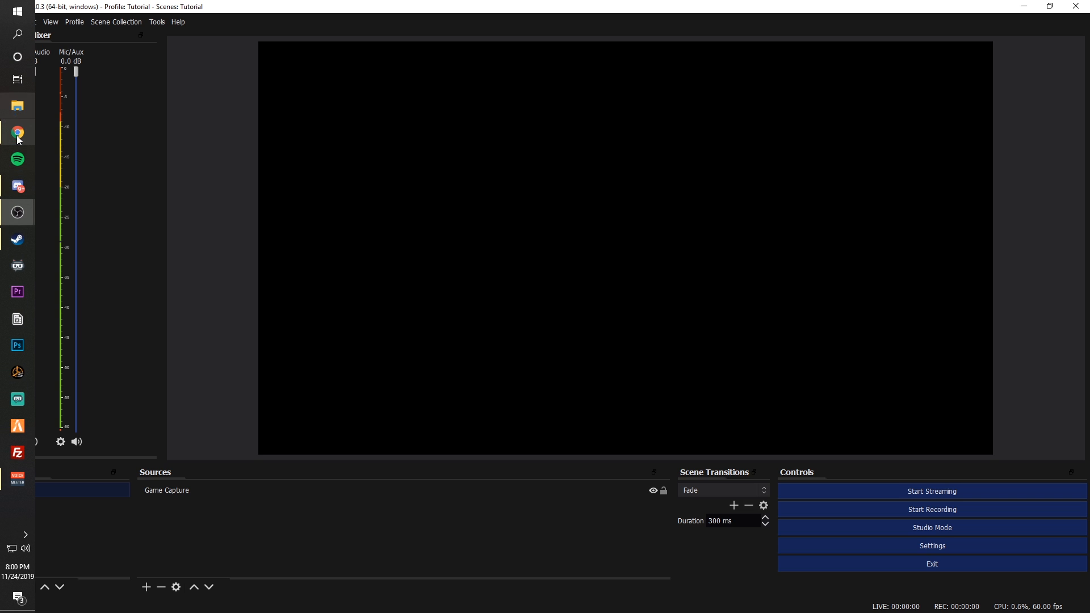
click(18, 106)
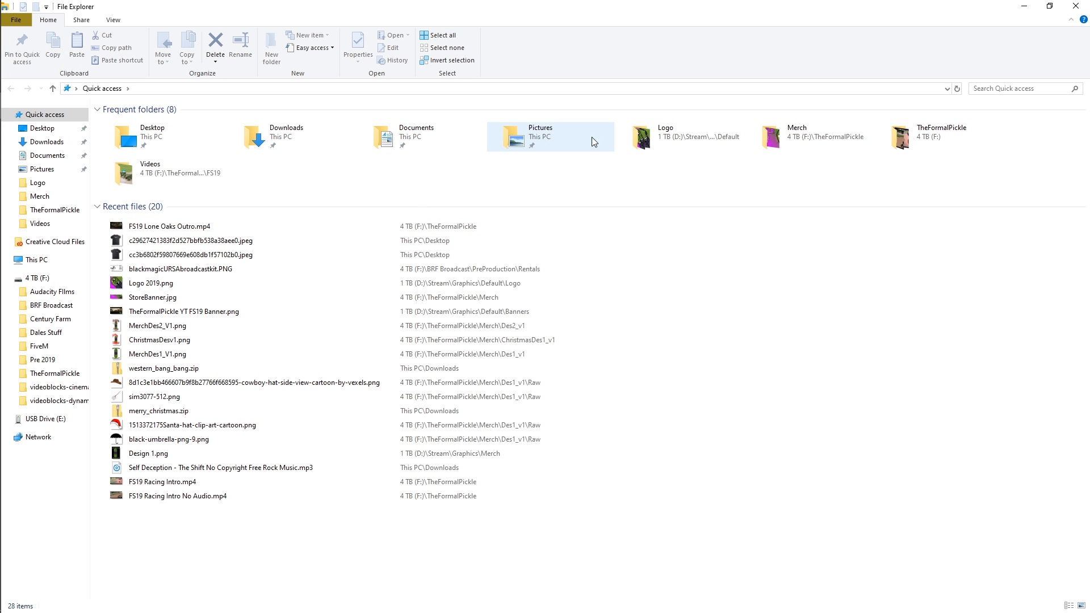
double_click(891, 140)
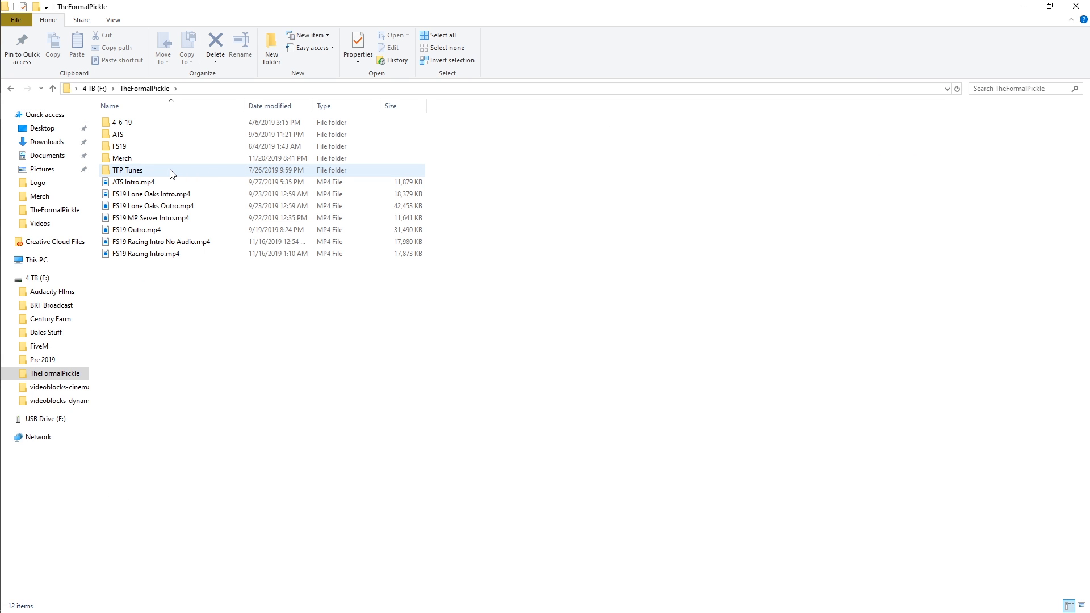
double_click(152, 146)
double_click(155, 137)
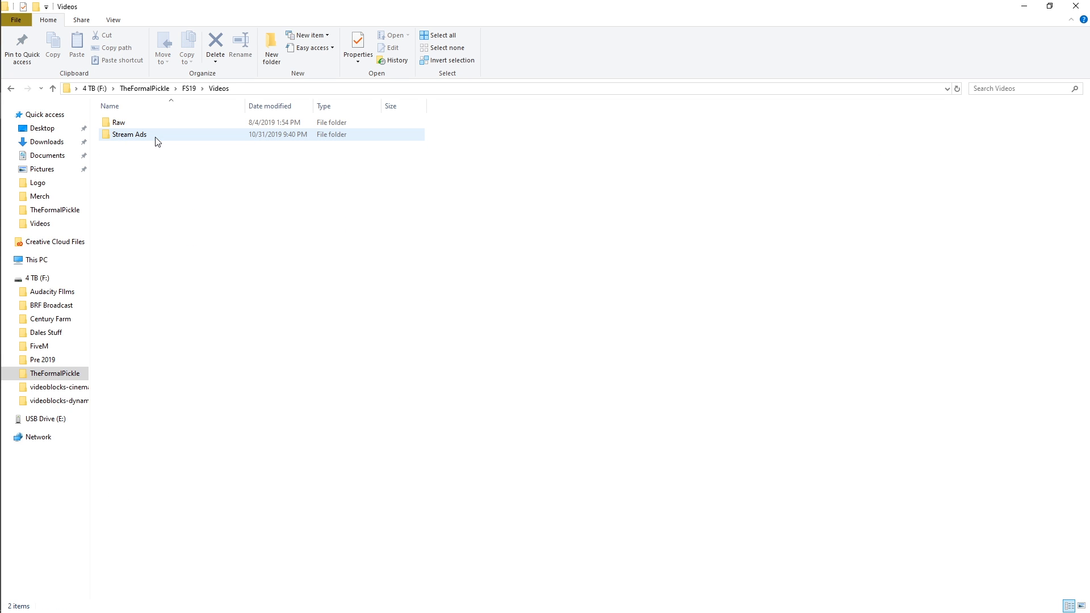
click(131, 137)
double_click(131, 137)
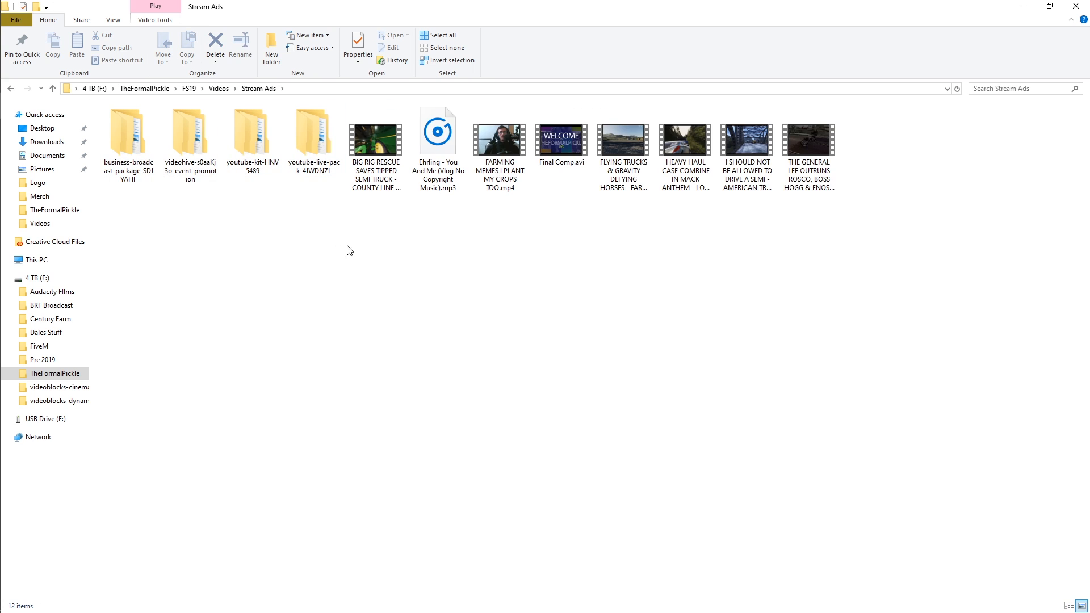
double_click(506, 181)
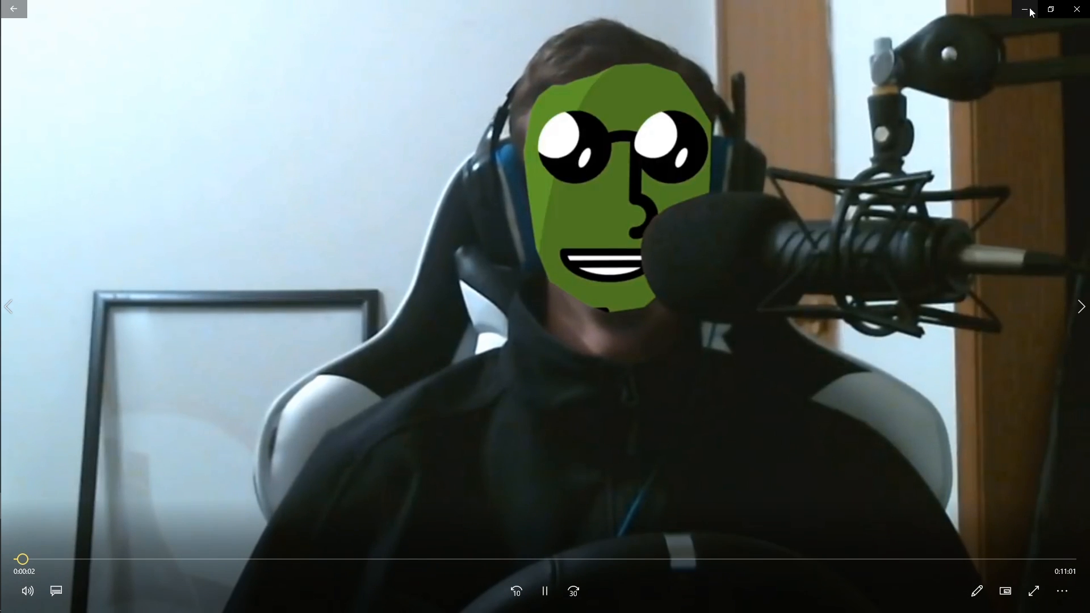
Minimise the video player and folder window to check the OBS audio mixer during playback, and close the player.
click(1031, 10)
click(1030, 10)
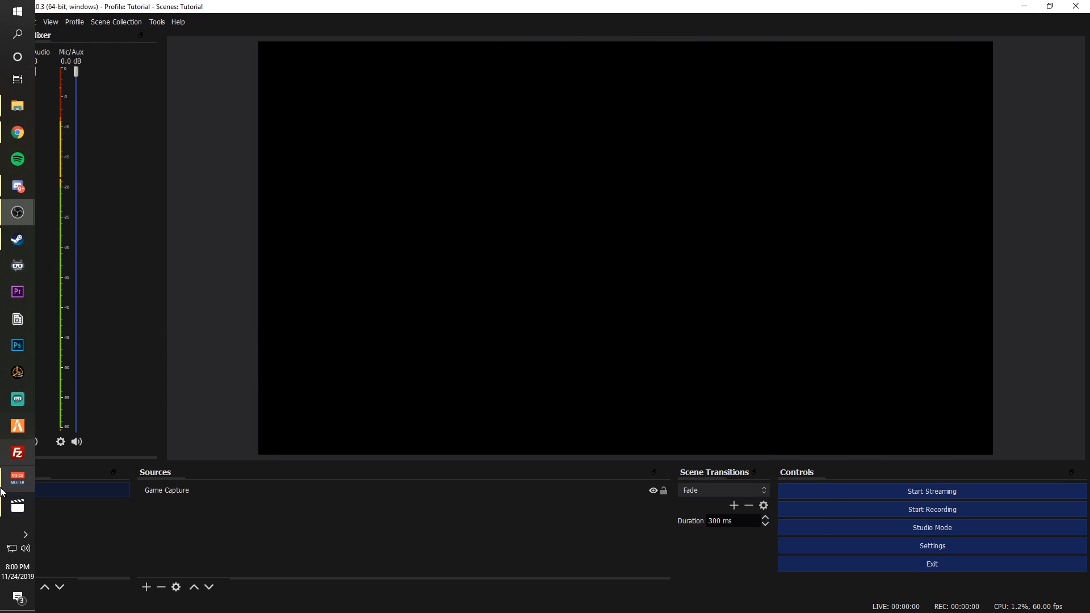
click(16, 504)
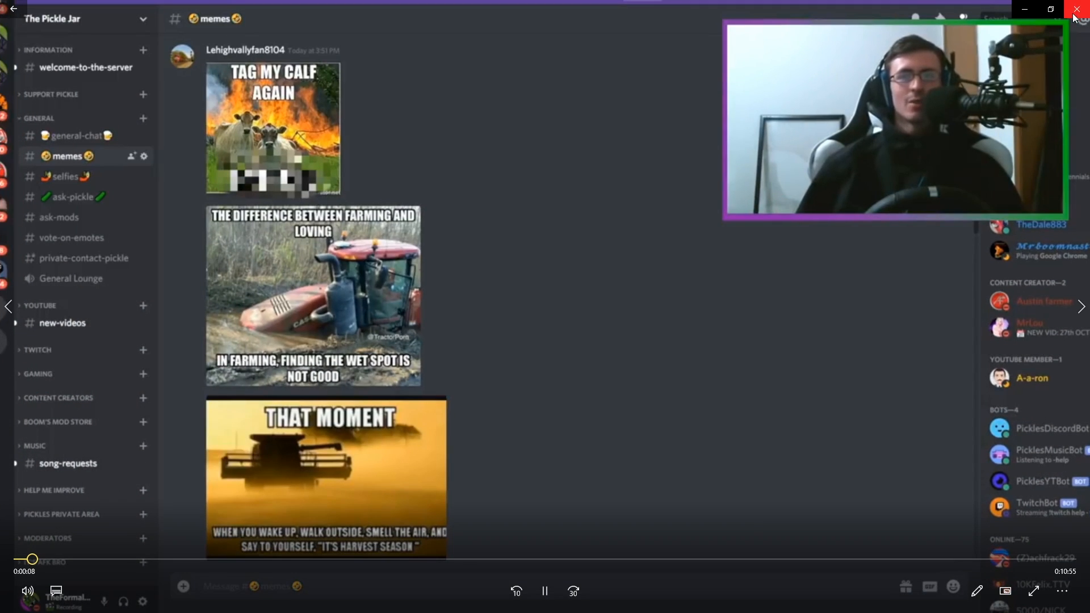
click(1077, 9)
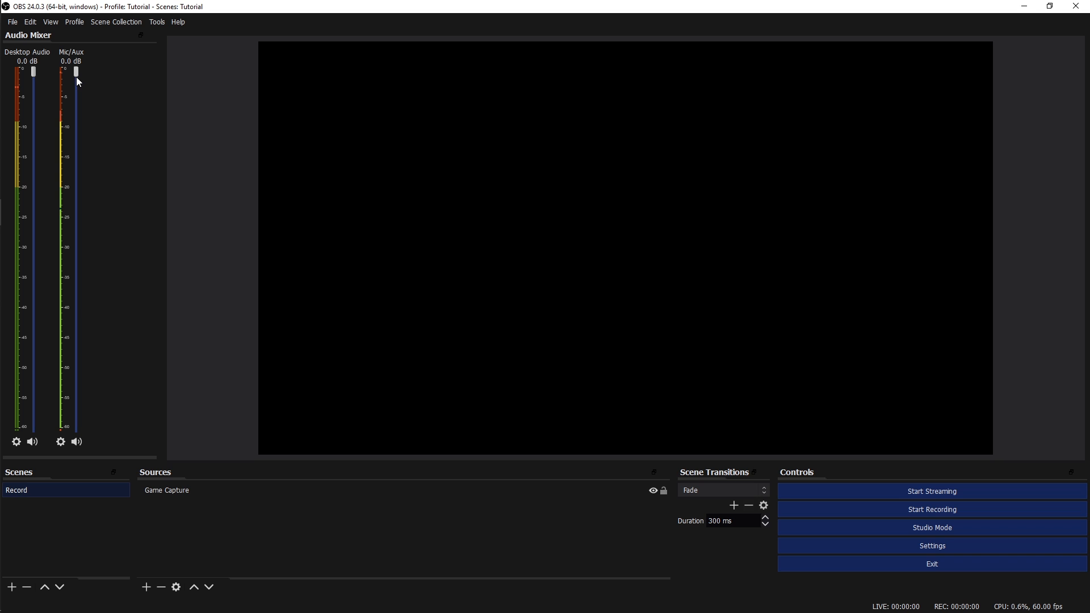
Lower the mixer levels, setting Mic/Aux to -4.2 dB and Desktop Audio to about -5.8 dB.
drag(34, 73, 35, 83)
drag(74, 119, 75, 139)
drag(33, 122, 27, 245)
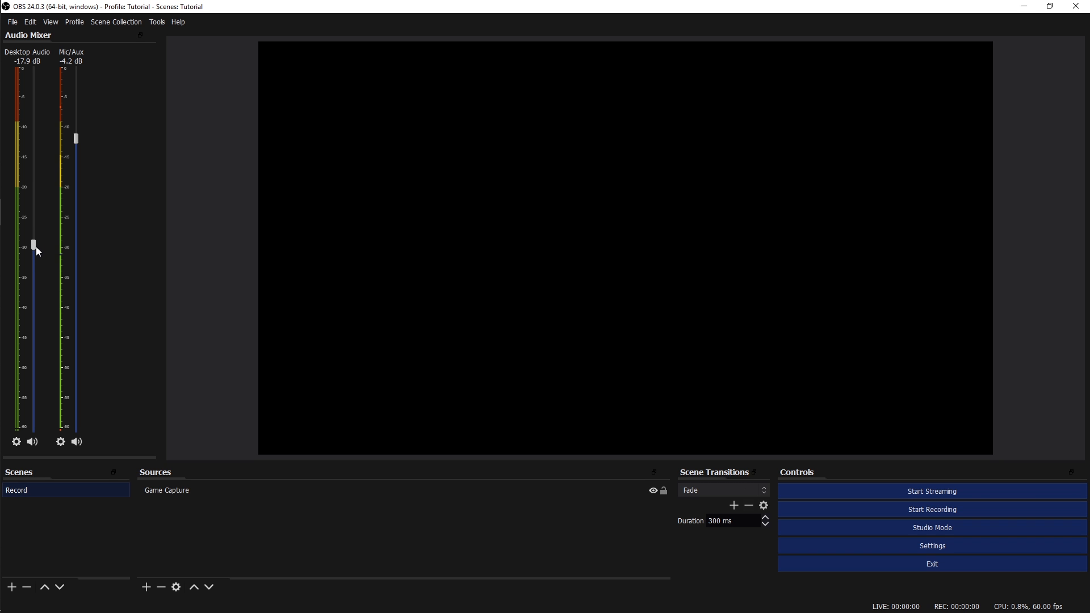
drag(33, 244, 39, 148)
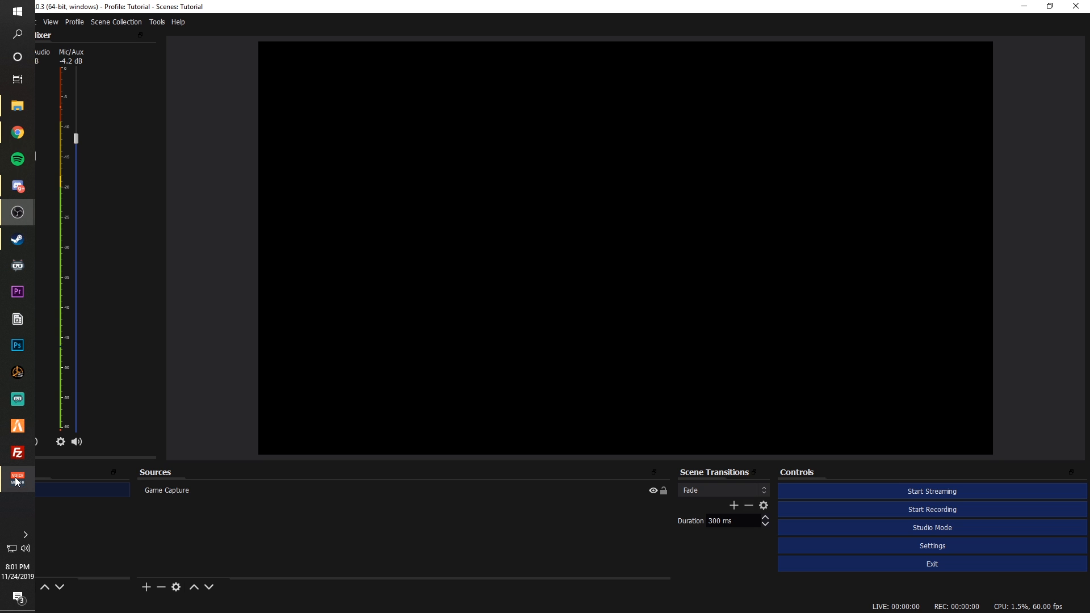
Switch to VoiceMeeter Potato to look over its channel faders, and minimise it to return to OBS.
click(23, 477)
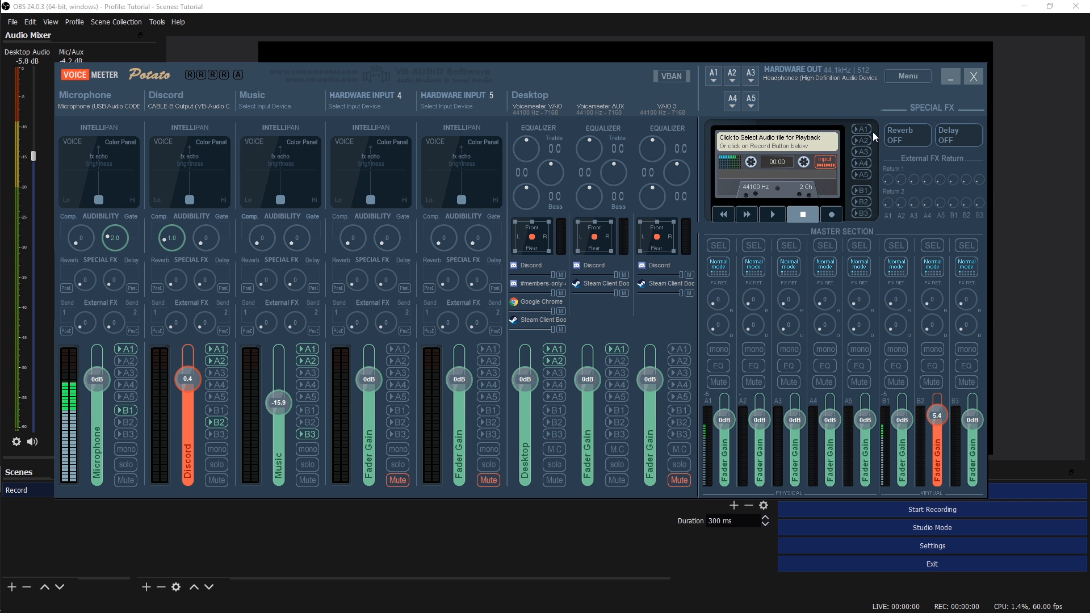
click(950, 80)
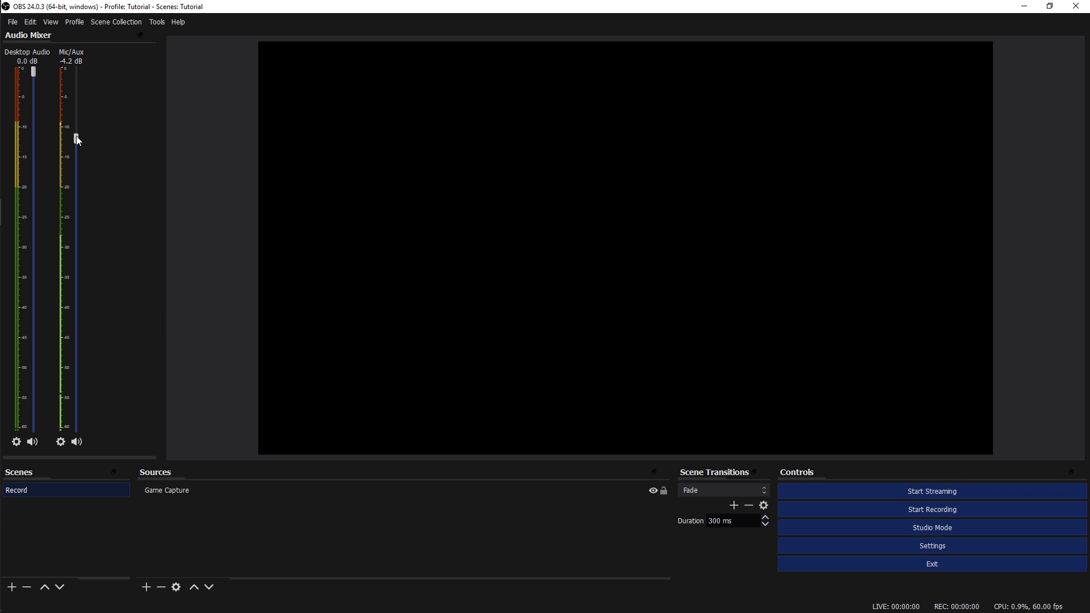
Add a Compressor audio filter to the Mic/Aux channel, keeping the default filter name.
click(58, 445)
click(111, 380)
click(62, 441)
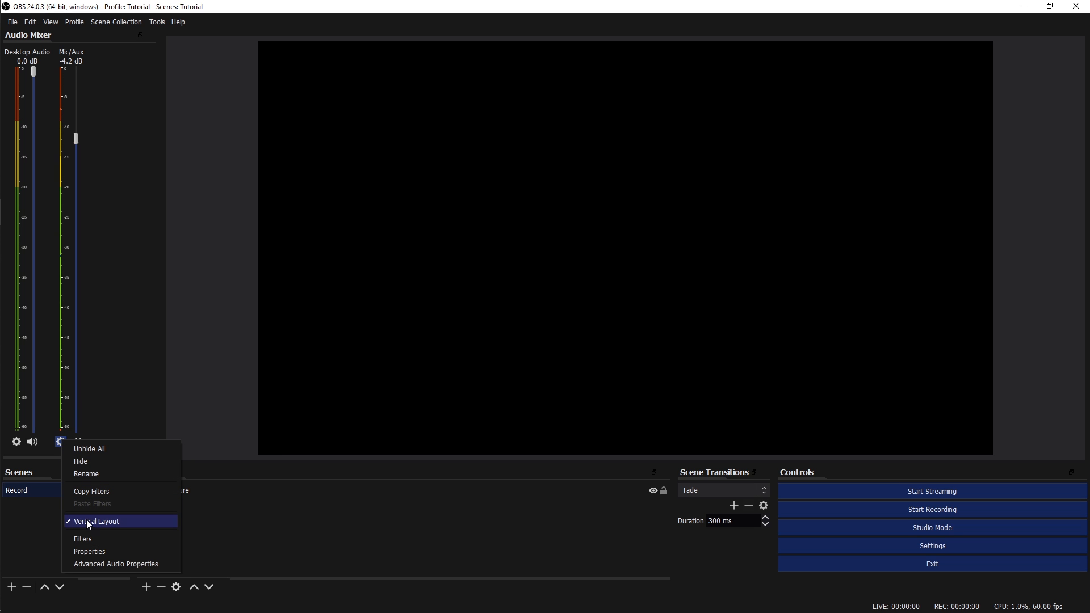
click(90, 538)
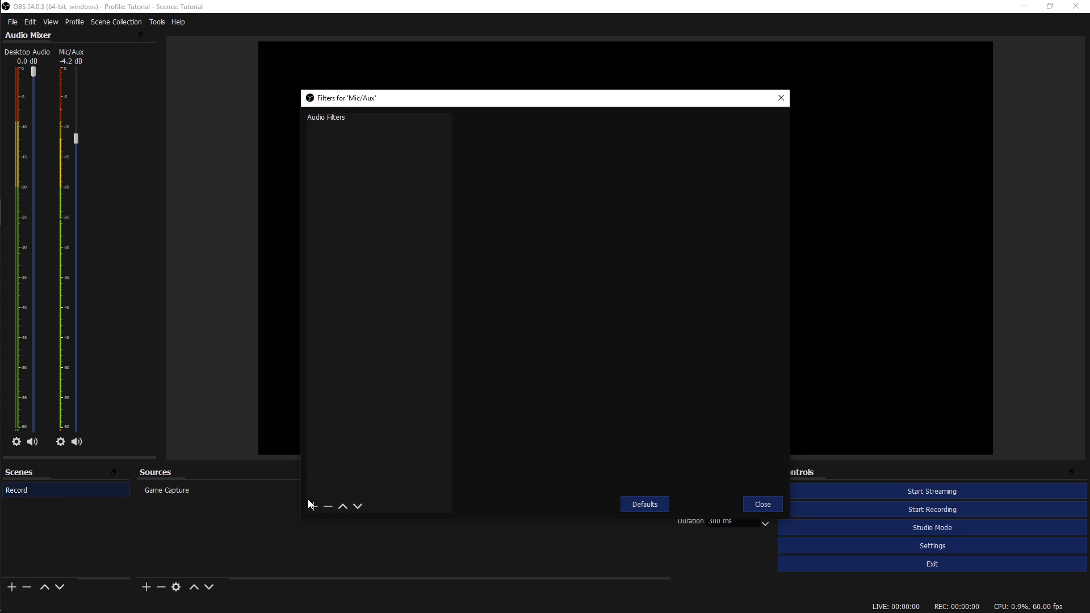
click(312, 507)
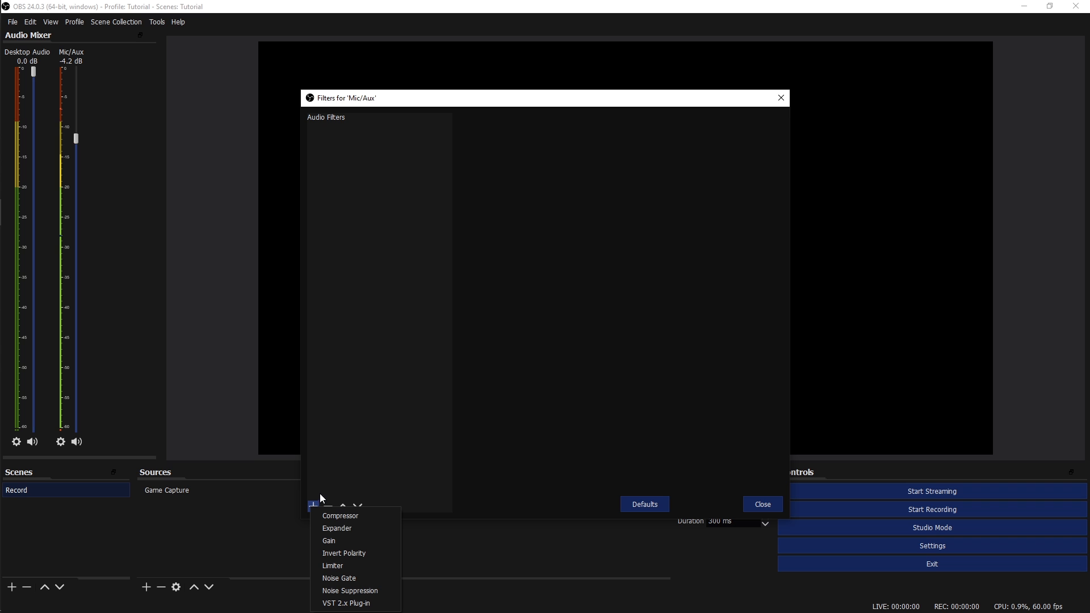
click(337, 516)
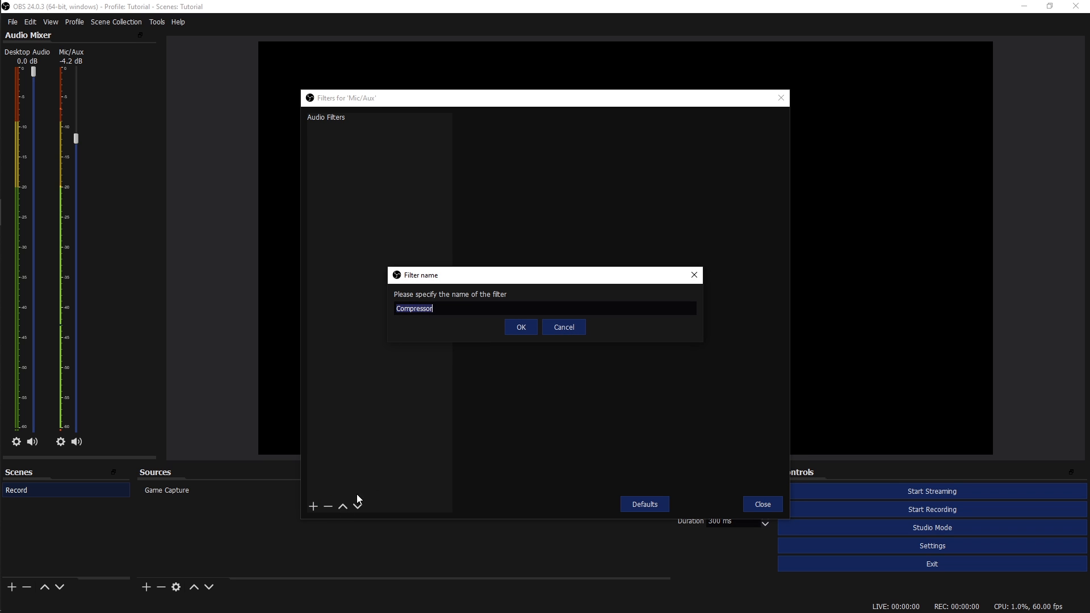
click(518, 329)
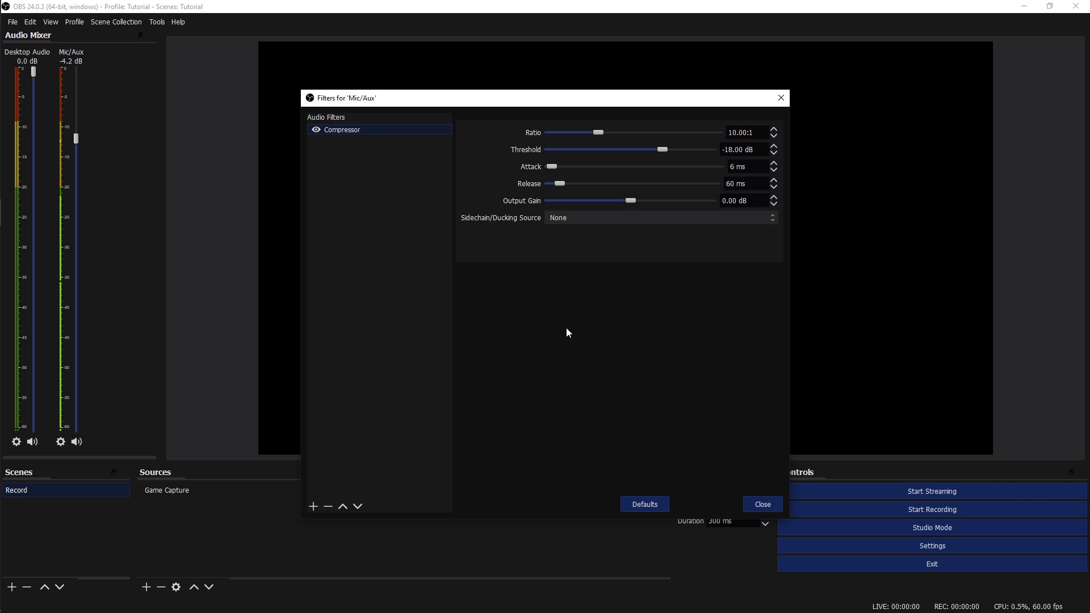
Add a Noise Suppression filter to the Mic/Aux channel under its default name and set its suppression level to -26 dB.
click(313, 506)
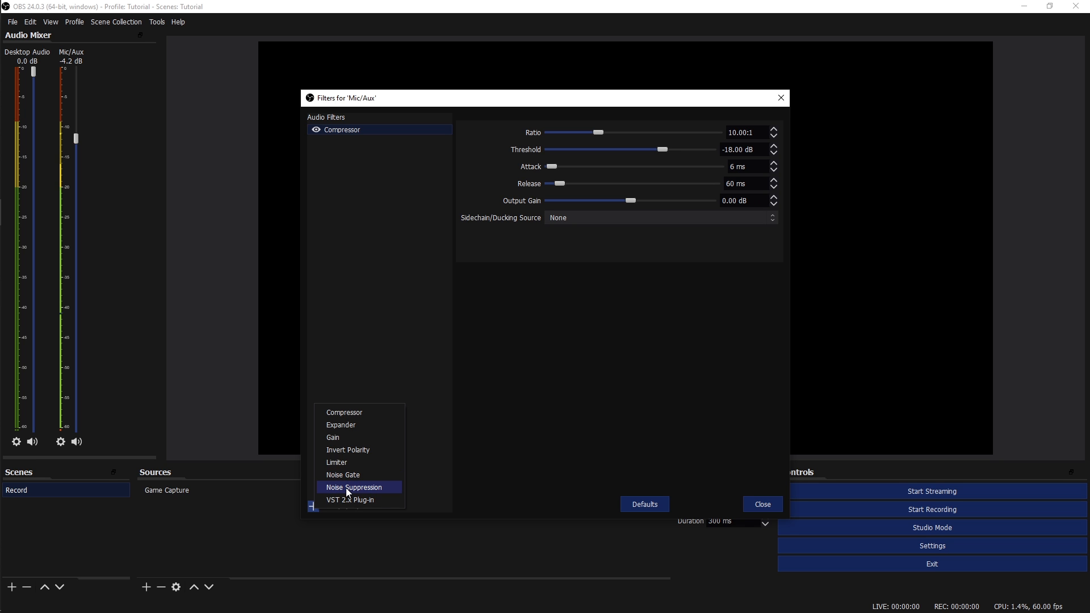
click(348, 487)
click(520, 329)
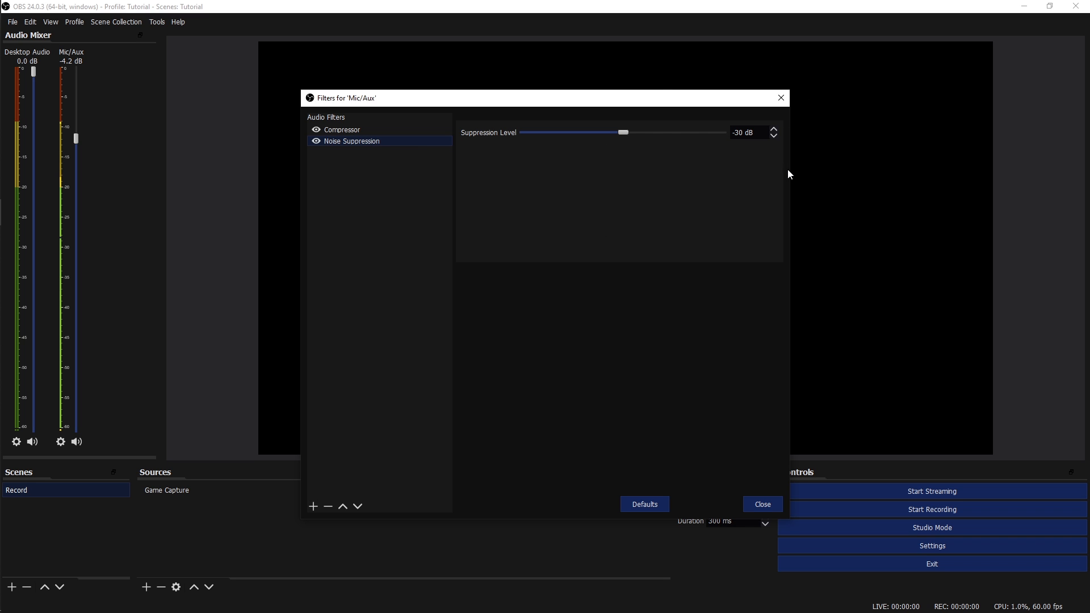
mouse_move(626, 132)
mouse_down()
mouse_move(676, 131)
mouse_move(549, 134)
mouse_move(637, 132)
mouse_up()
Add a Noise Gate filter to Mic/Aux with a close threshold of -52 dB and an open threshold of -37 dB.
click(313, 506)
click(342, 576)
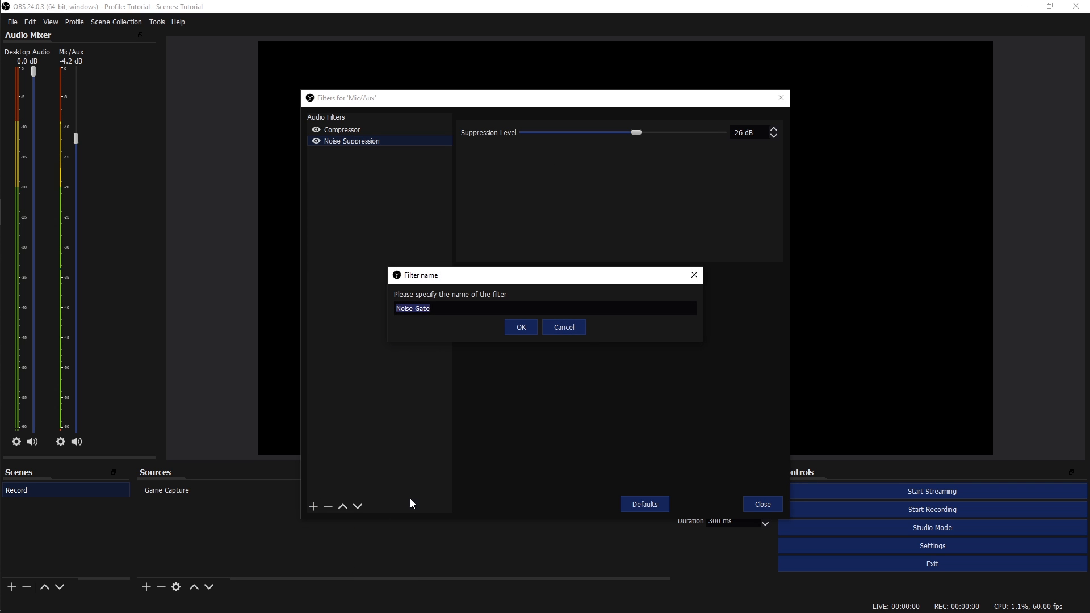
click(524, 329)
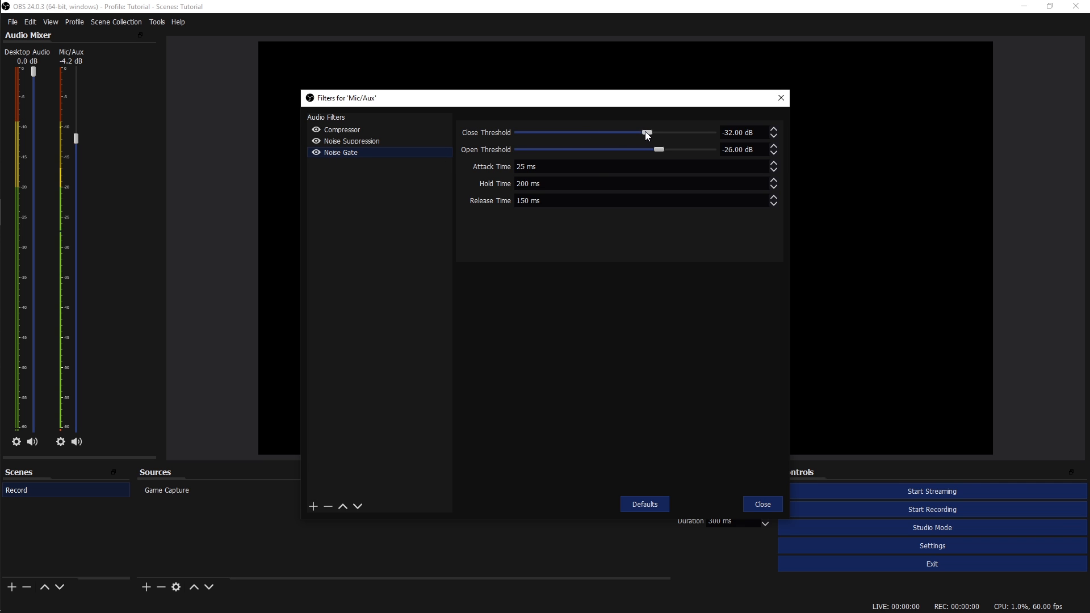
drag(647, 133, 637, 154)
Remove the Noise Gate filter from the Mic/Aux channel.
right_click(357, 152)
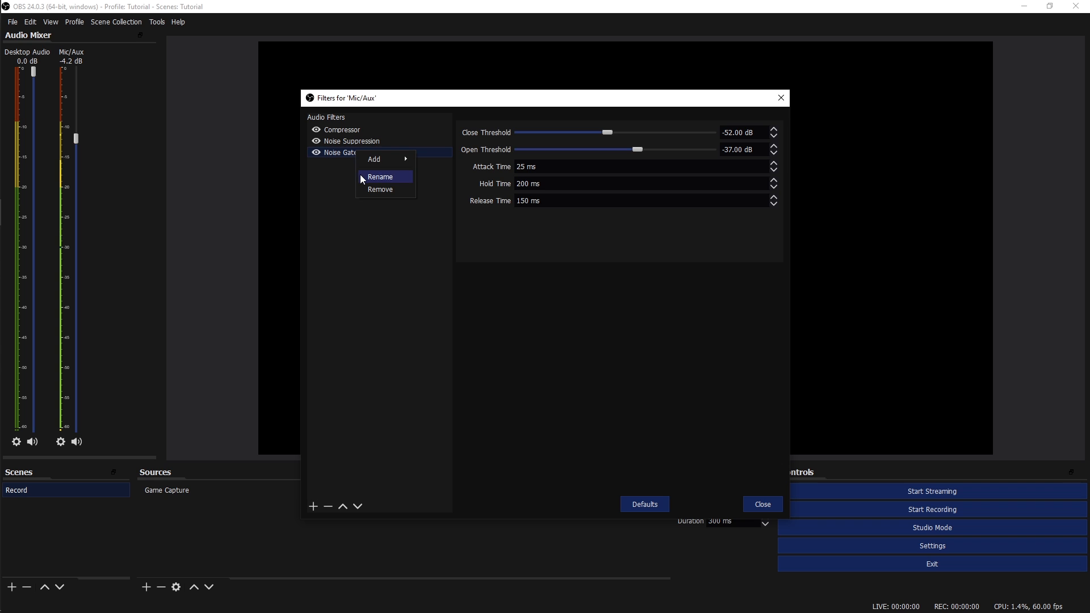
click(381, 189)
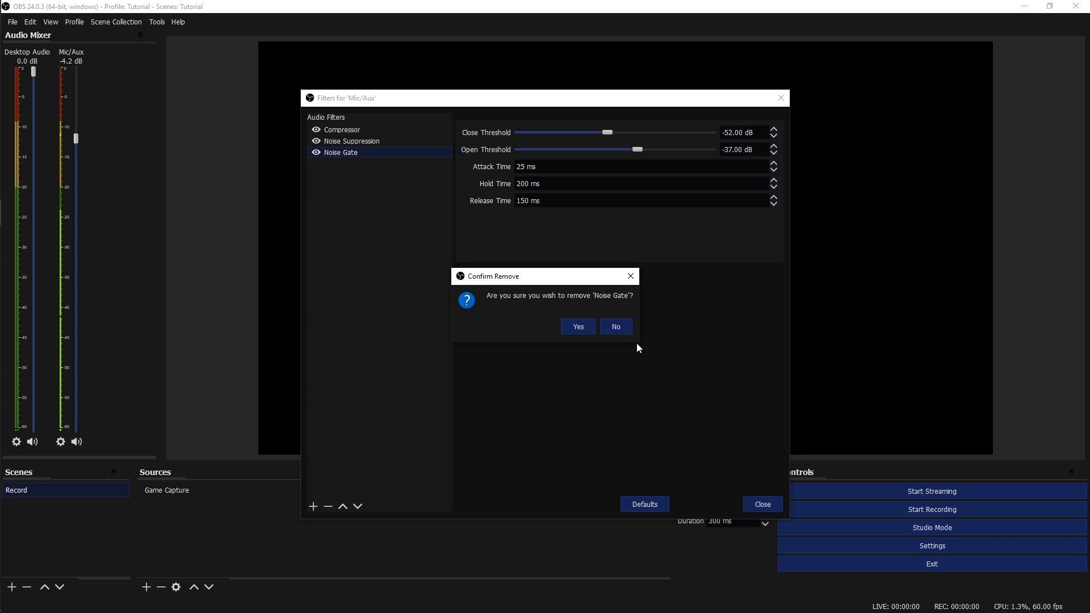
click(579, 326)
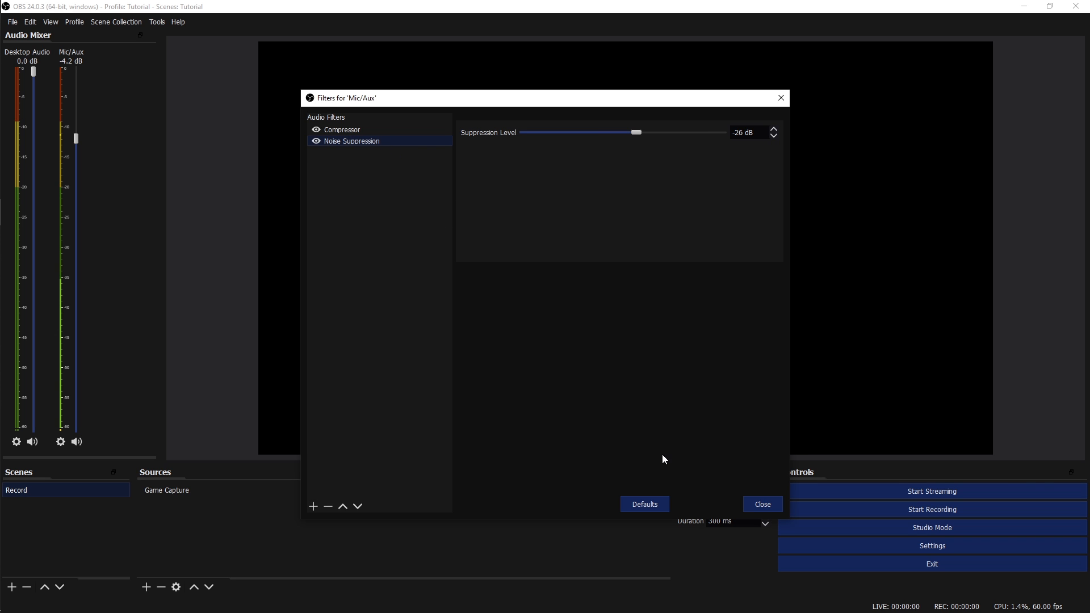
Close the Mic/Aux filters and look over the available channel options for Desktop Audio and Mic/Aux.
click(760, 505)
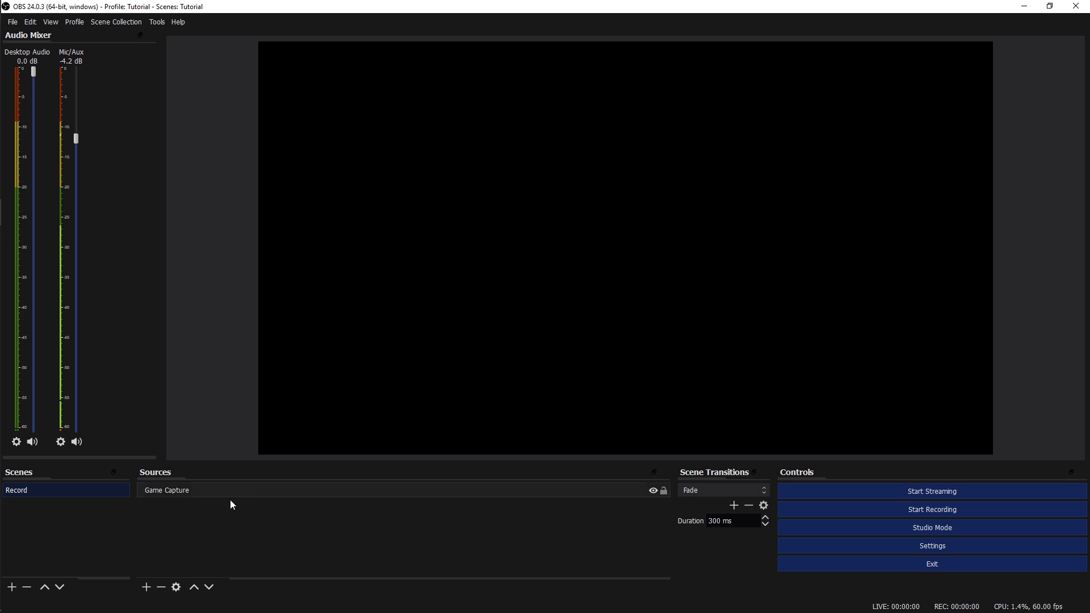
click(16, 446)
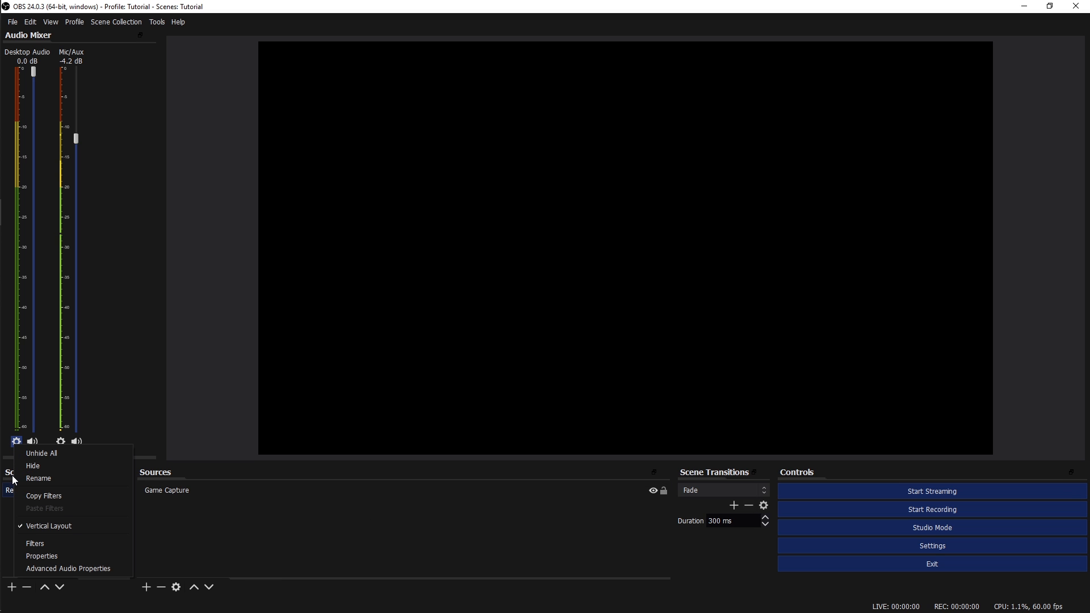
click(169, 404)
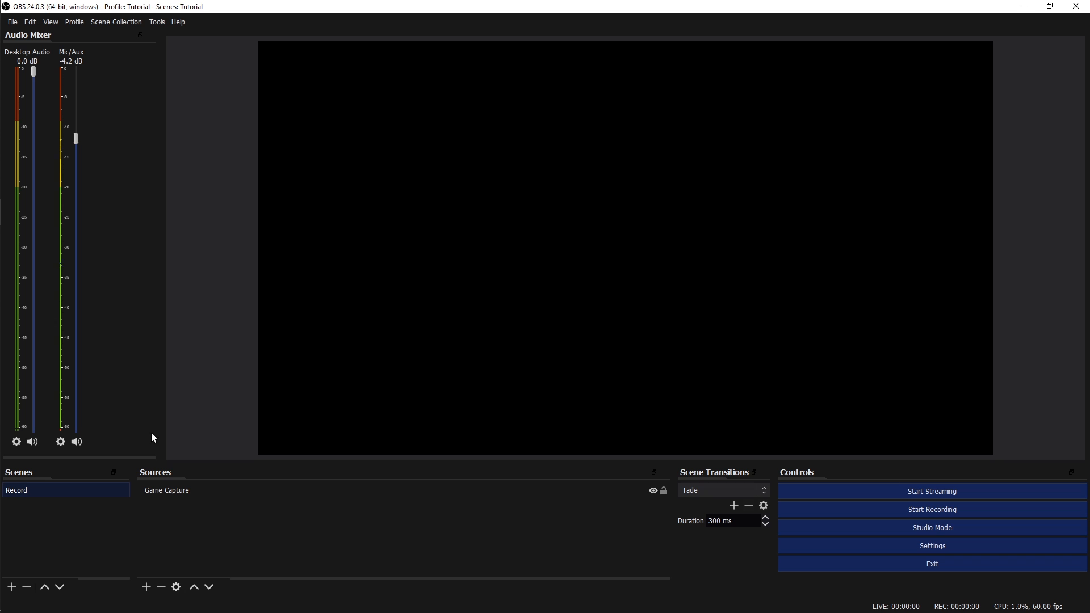
click(61, 443)
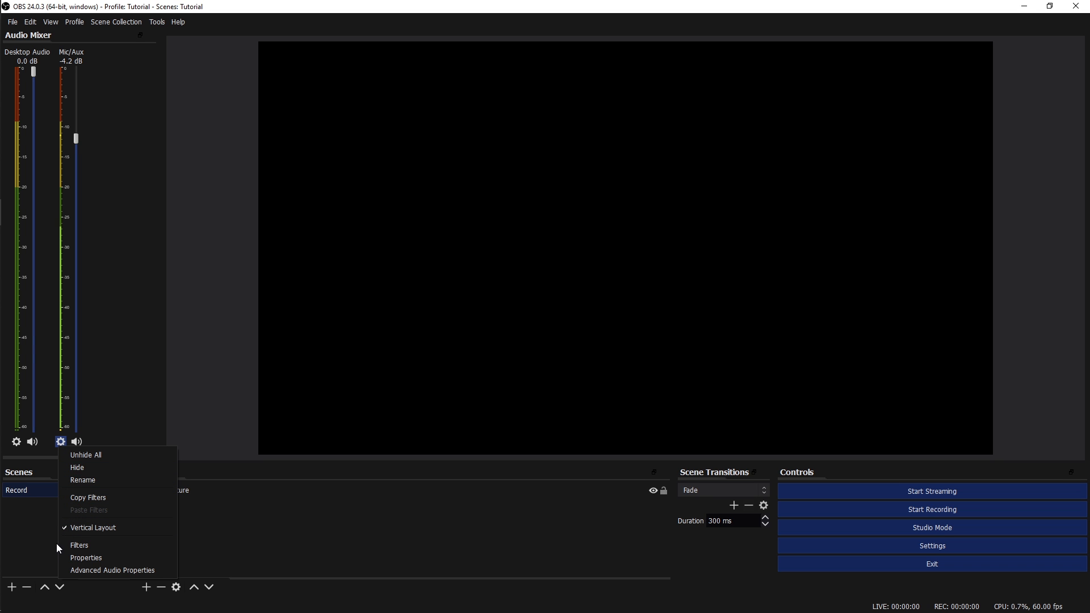
click(146, 255)
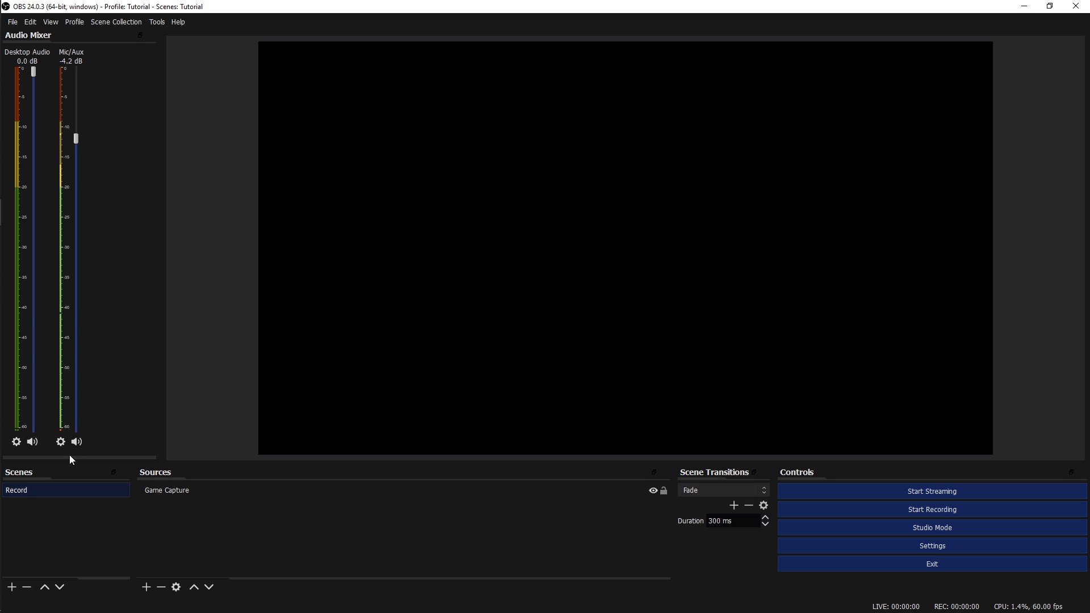
Try Microphone (HD Webcam C615) as the Mic/Aux device, reselect Microphone (USB Audio CODEC), and cancel the properties.
click(60, 442)
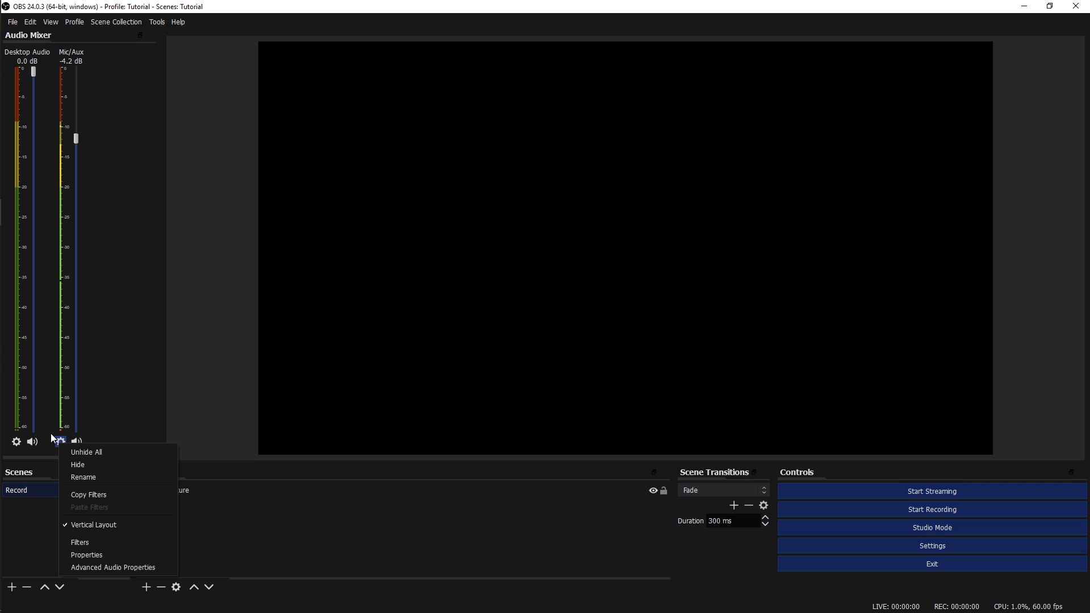
click(87, 557)
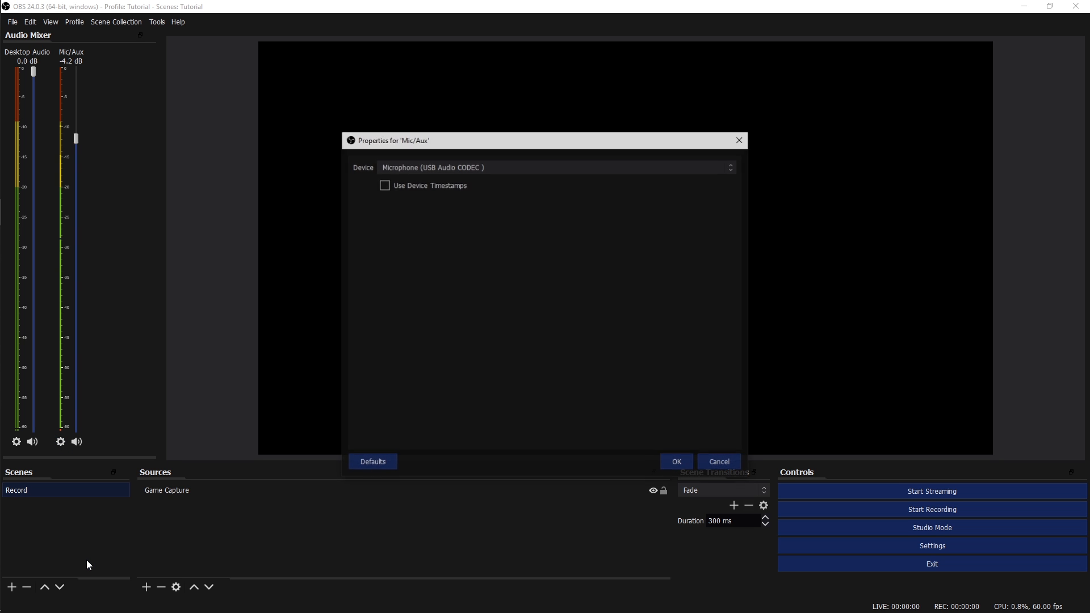
click(491, 167)
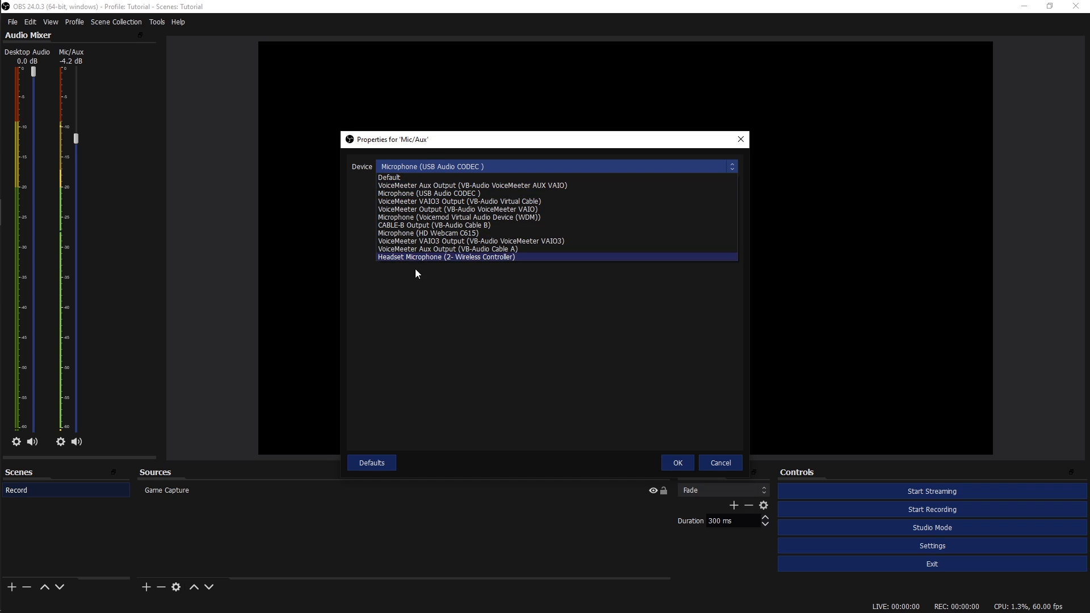
click(410, 236)
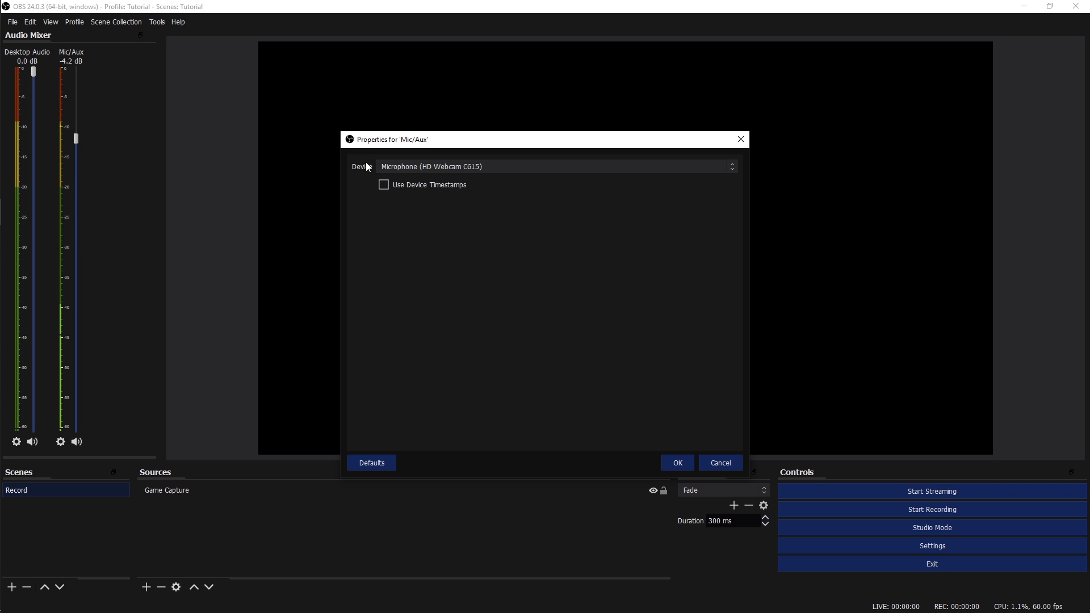
click(413, 168)
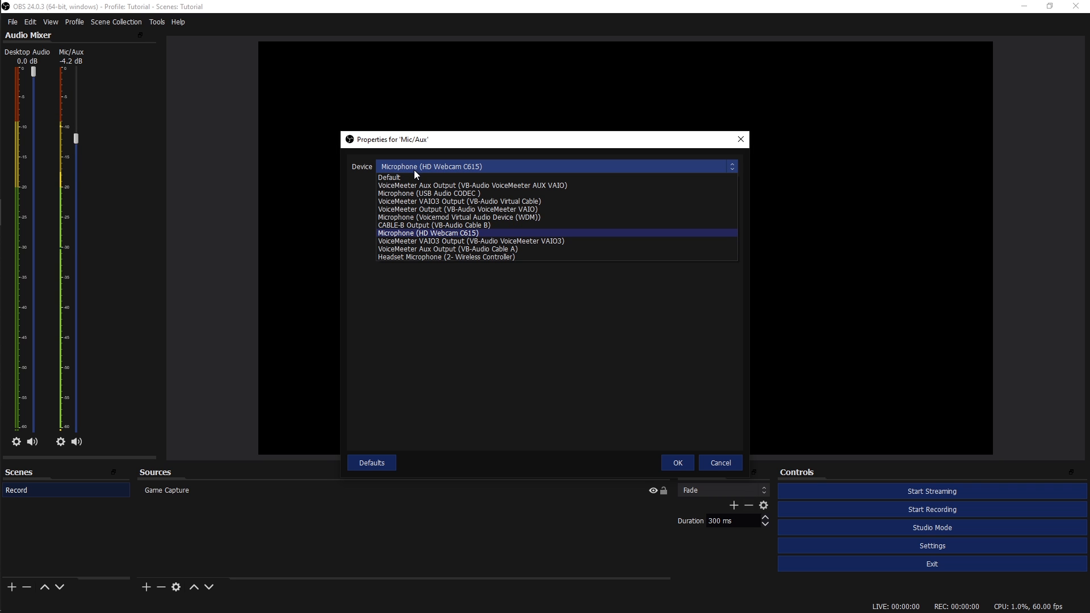
click(414, 193)
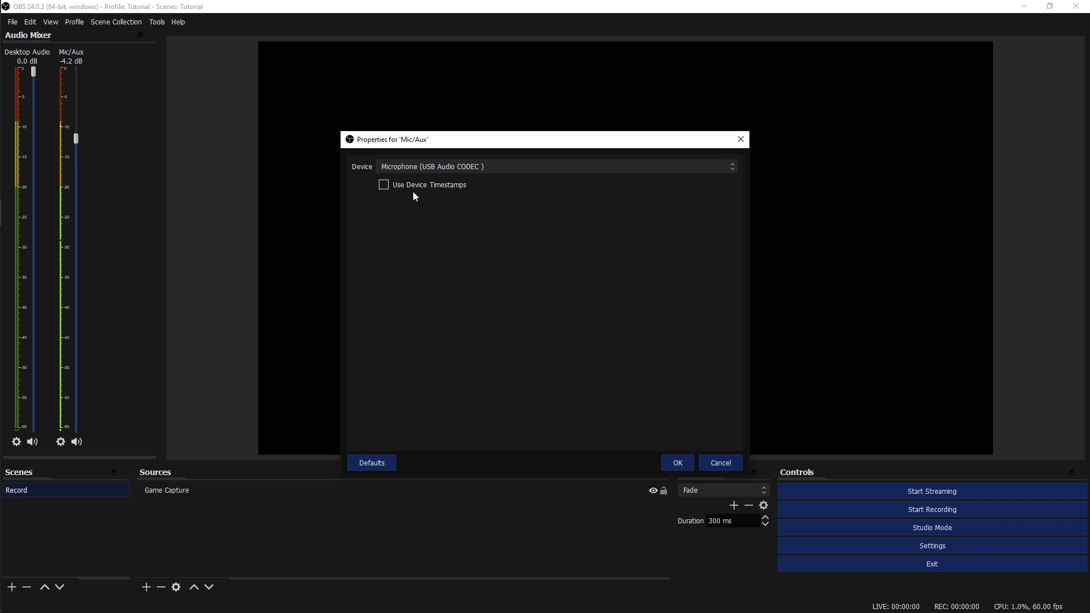
click(710, 464)
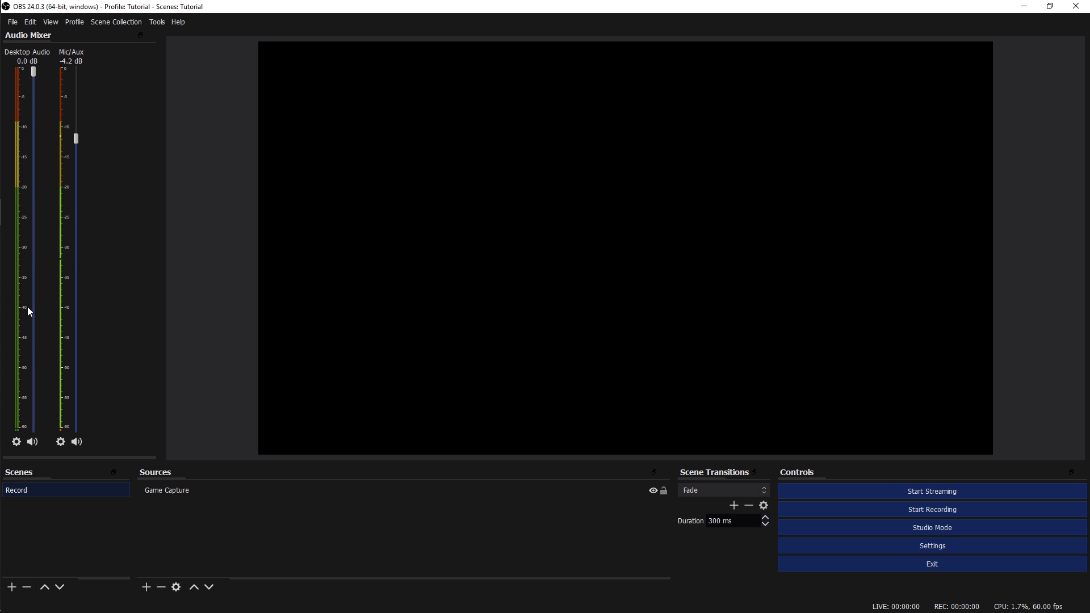
Disable the Desktop Audio and Mic/Auxiliary Audio devices in the audio settings and apply the change.
click(811, 544)
click(305, 214)
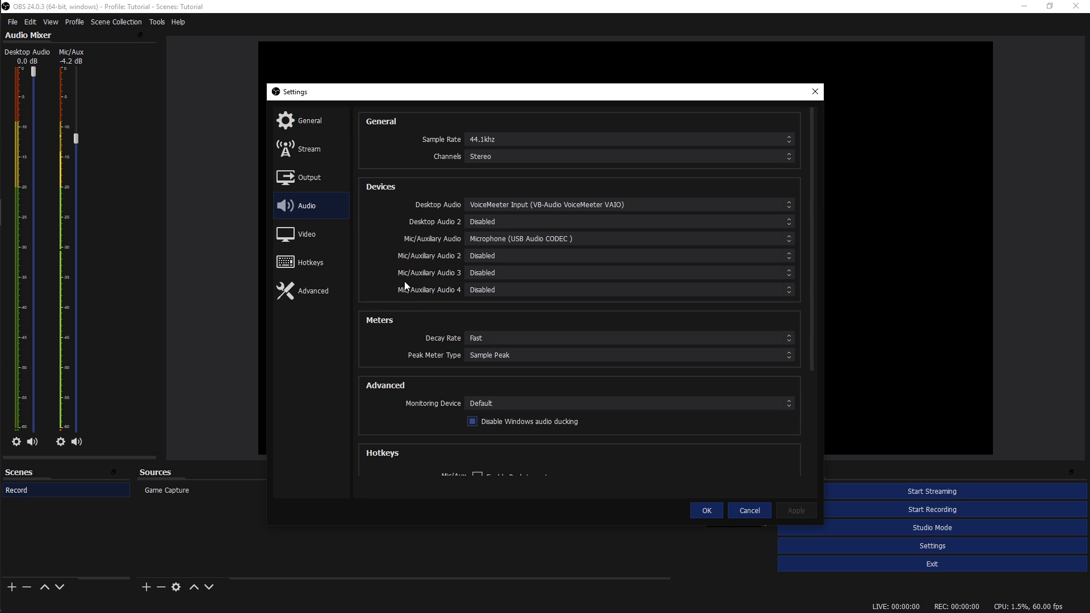
click(506, 203)
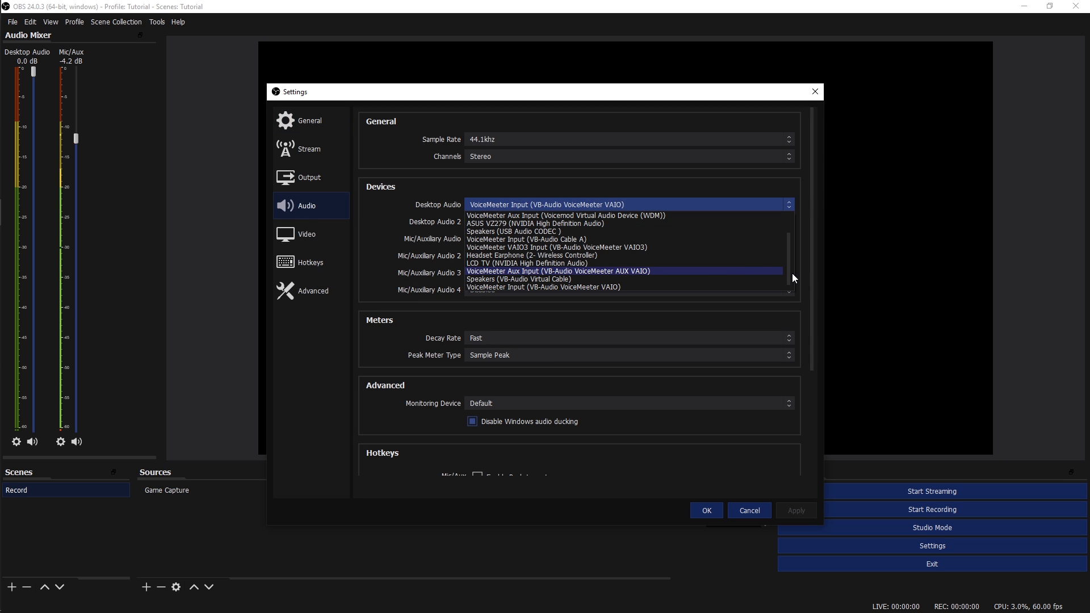
scroll(624, 256, up, 3)
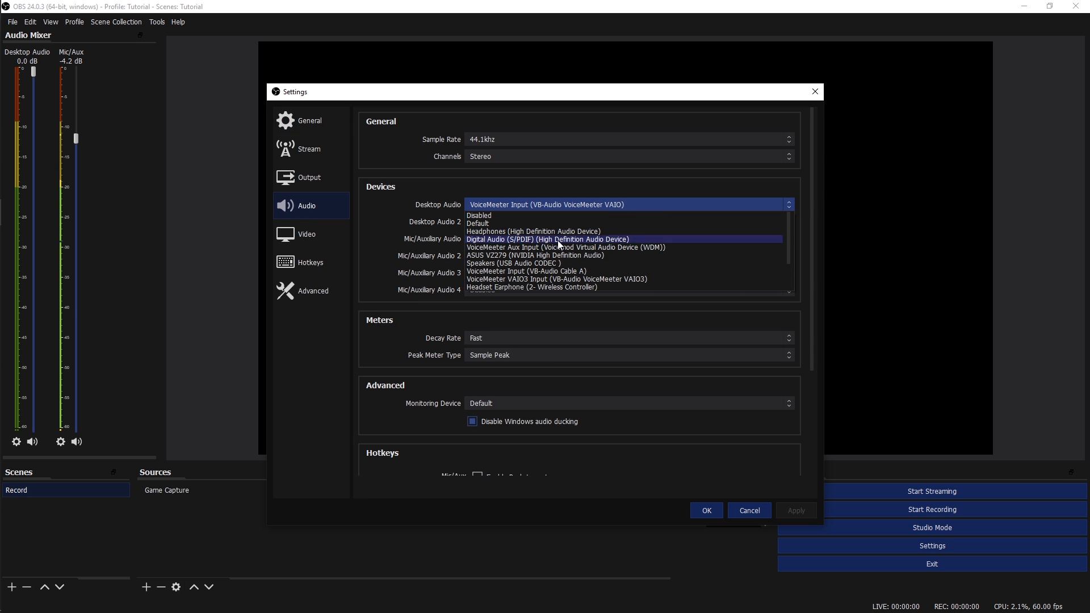
click(489, 221)
click(489, 238)
scroll(487, 244, up, 2)
click(485, 247)
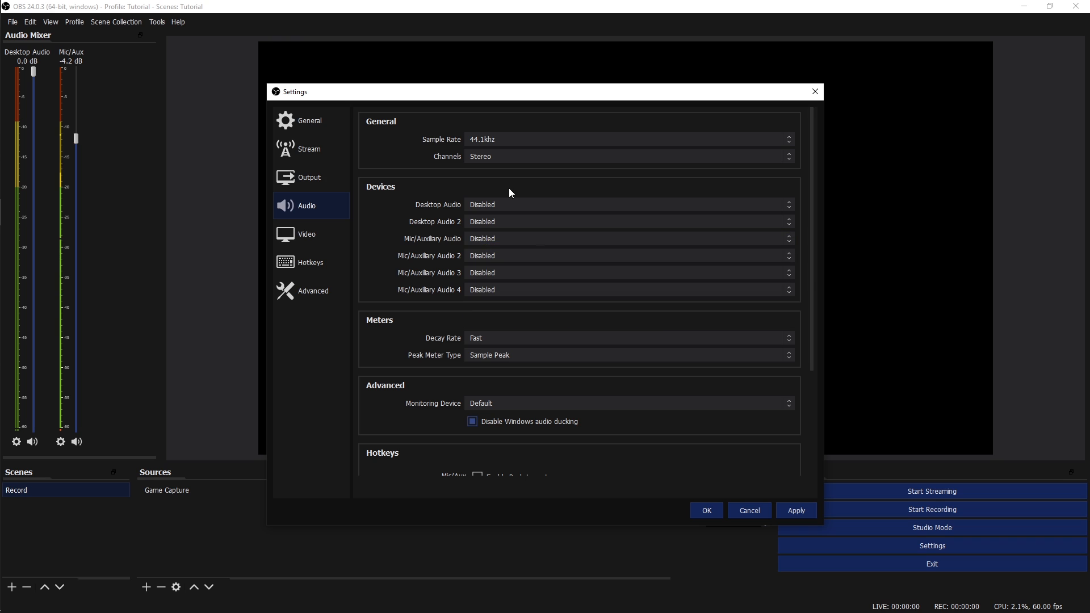
click(793, 511)
click(704, 511)
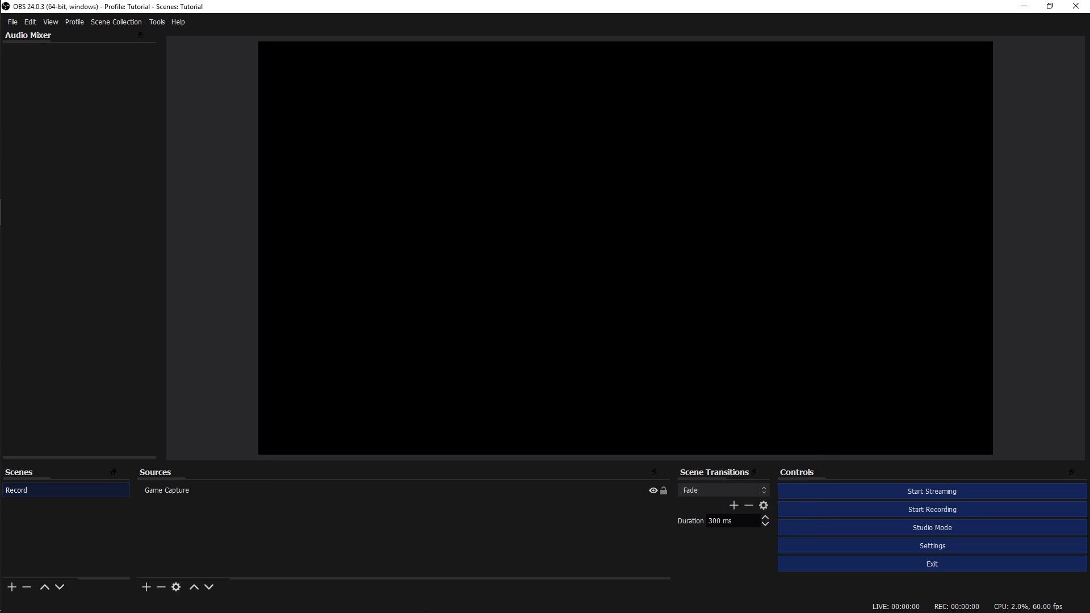
click(146, 588)
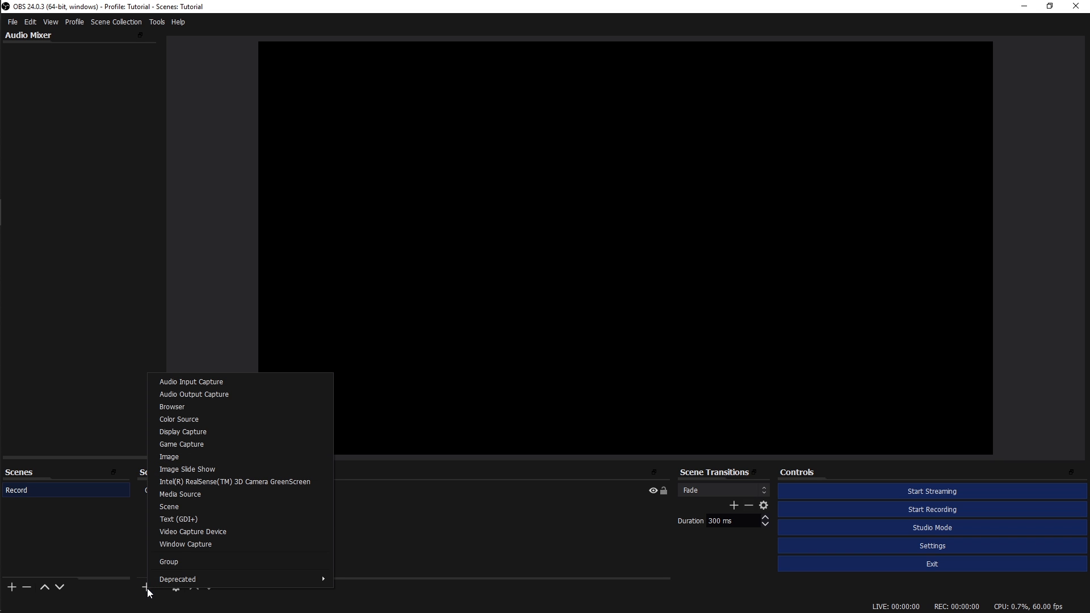
click(193, 383)
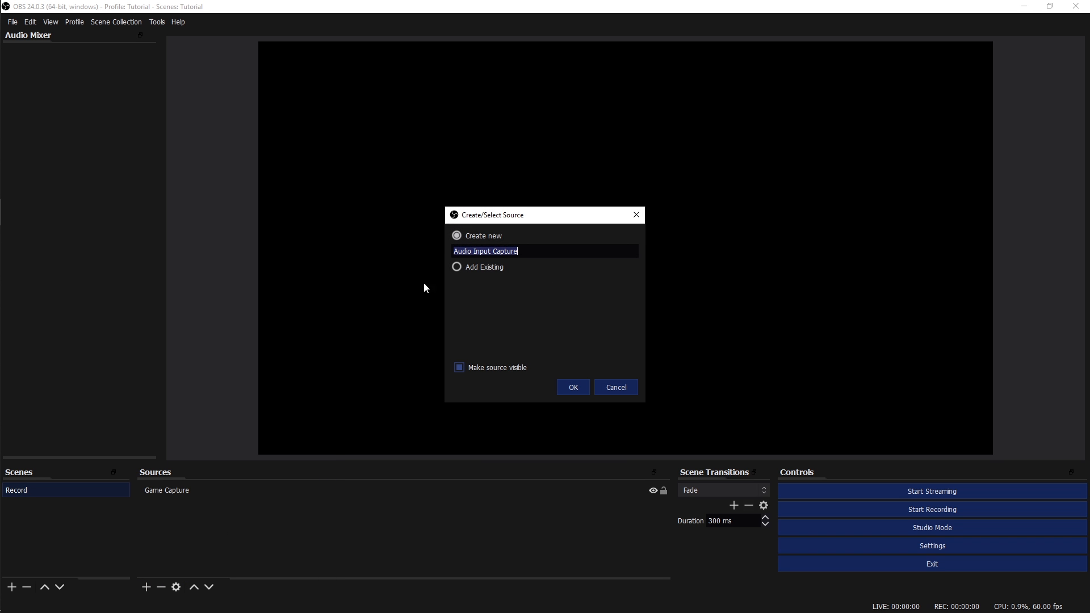
click(472, 369)
click(617, 387)
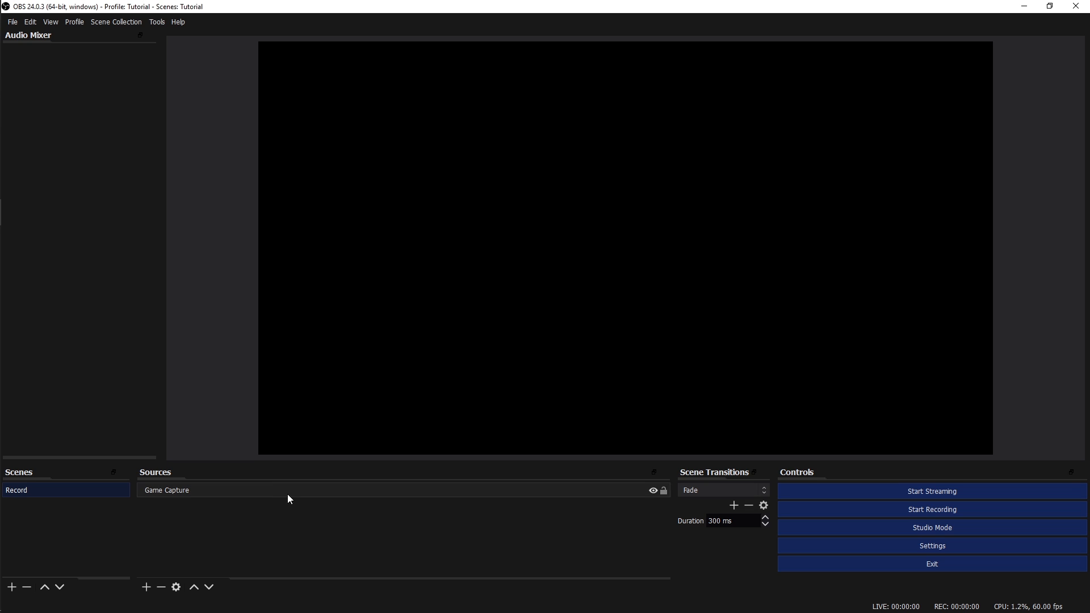
Add a new Audio Input Capture source to the Record scene, using Microphone (USB Audio CODEC) as its device.
click(146, 587)
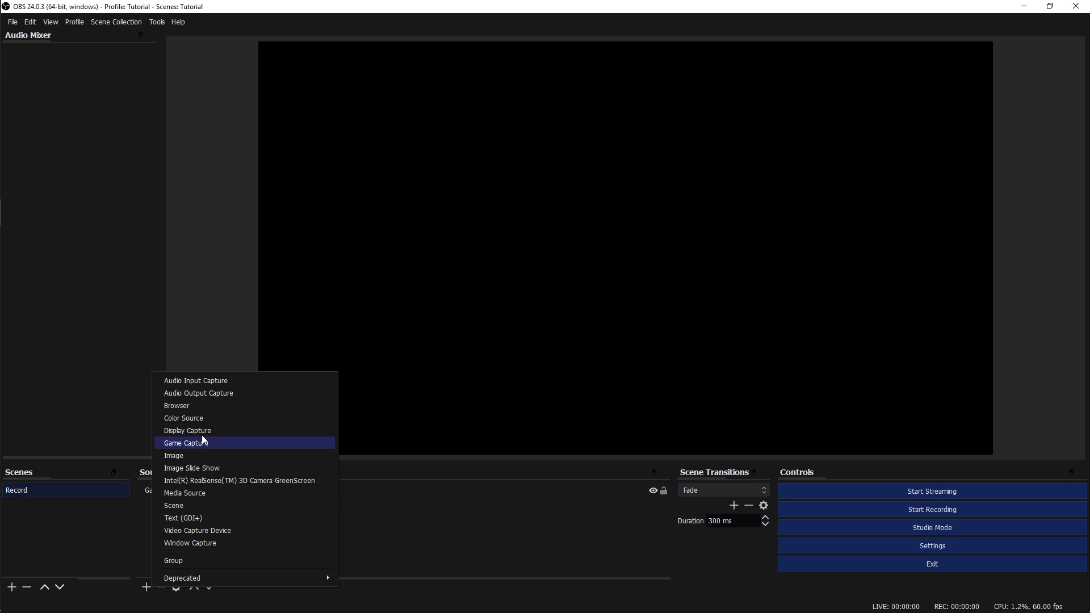
click(197, 381)
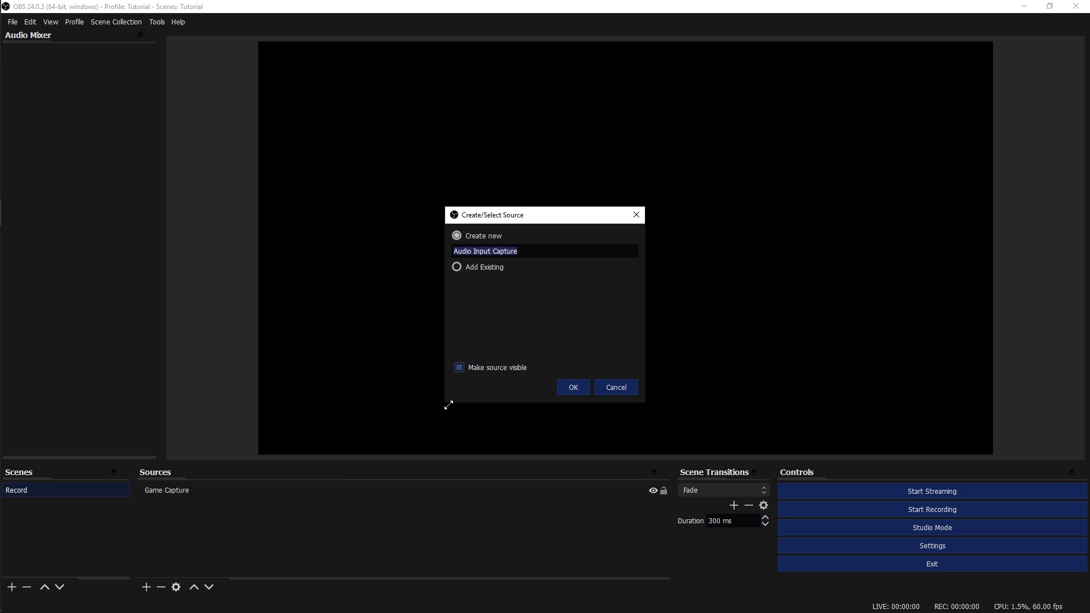
click(563, 388)
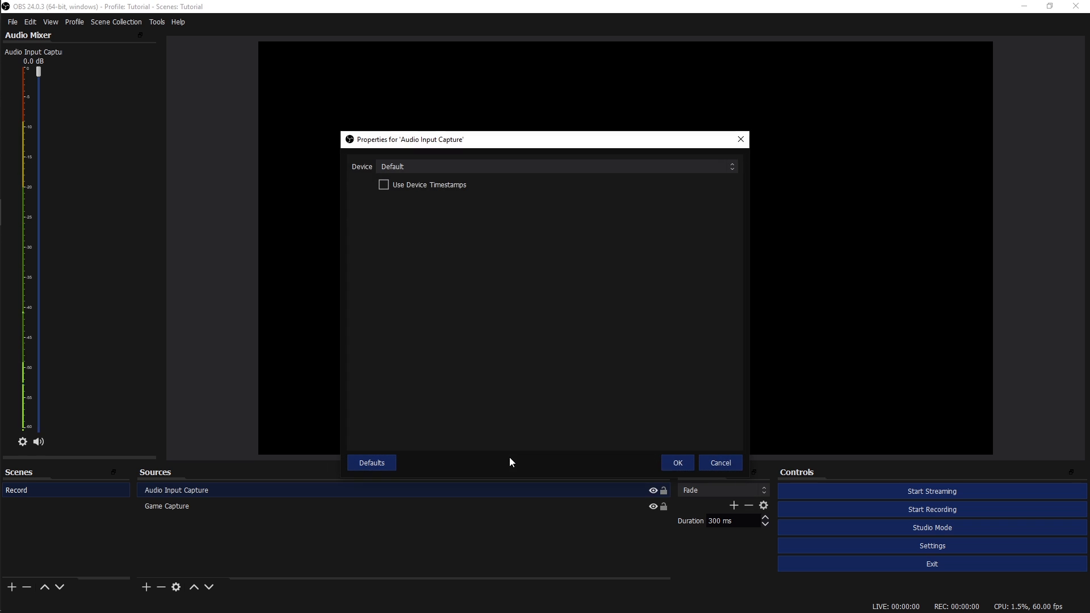
click(408, 168)
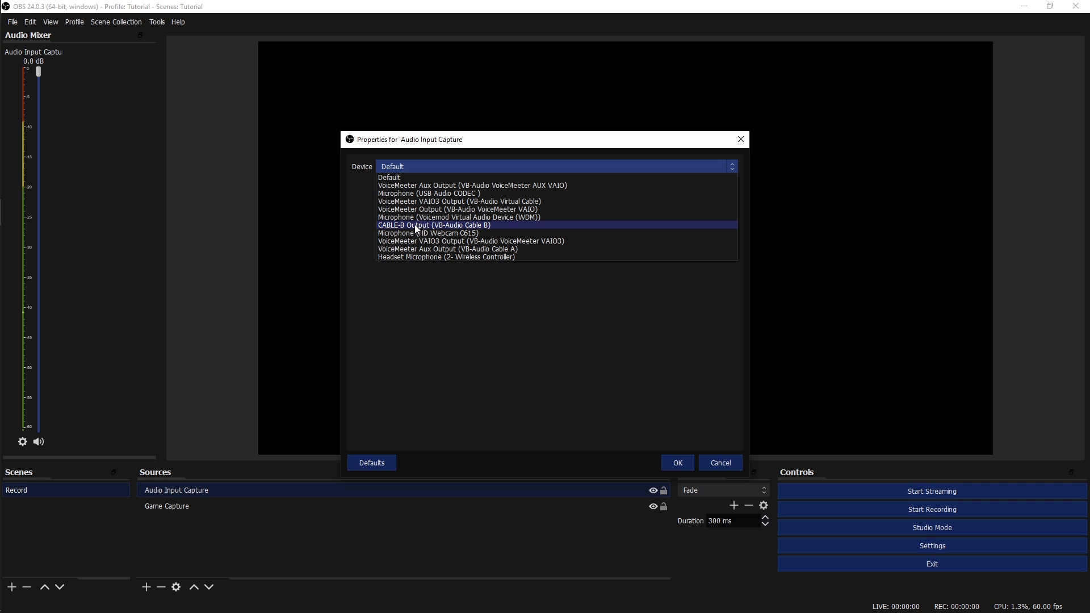
click(421, 194)
click(678, 465)
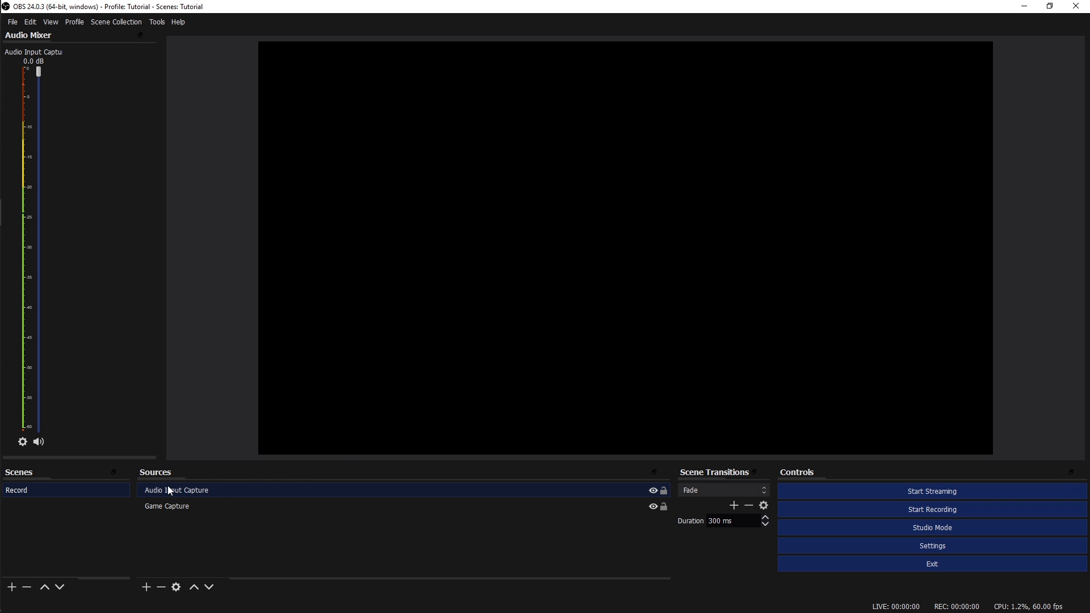
Hide the Audio Input Capture source and make it visible again.
drag(212, 519, 275, 505)
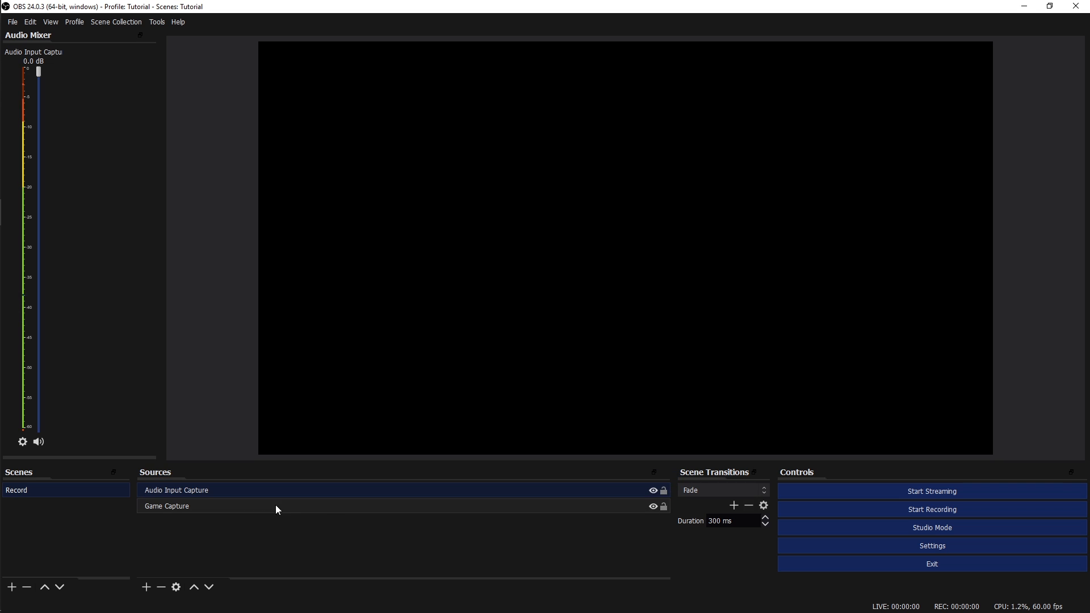
click(654, 492)
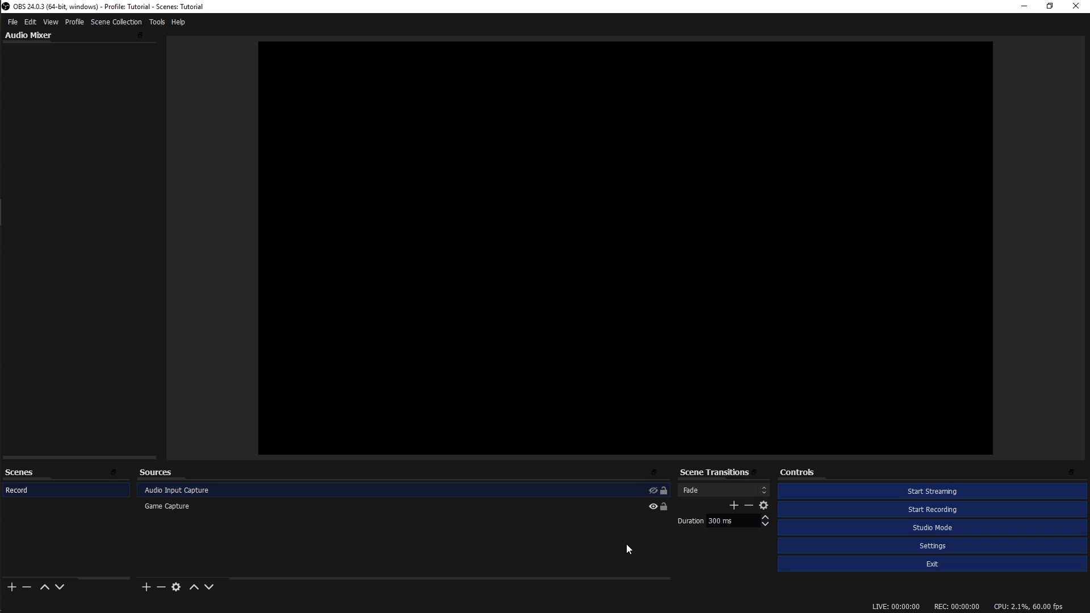
click(654, 492)
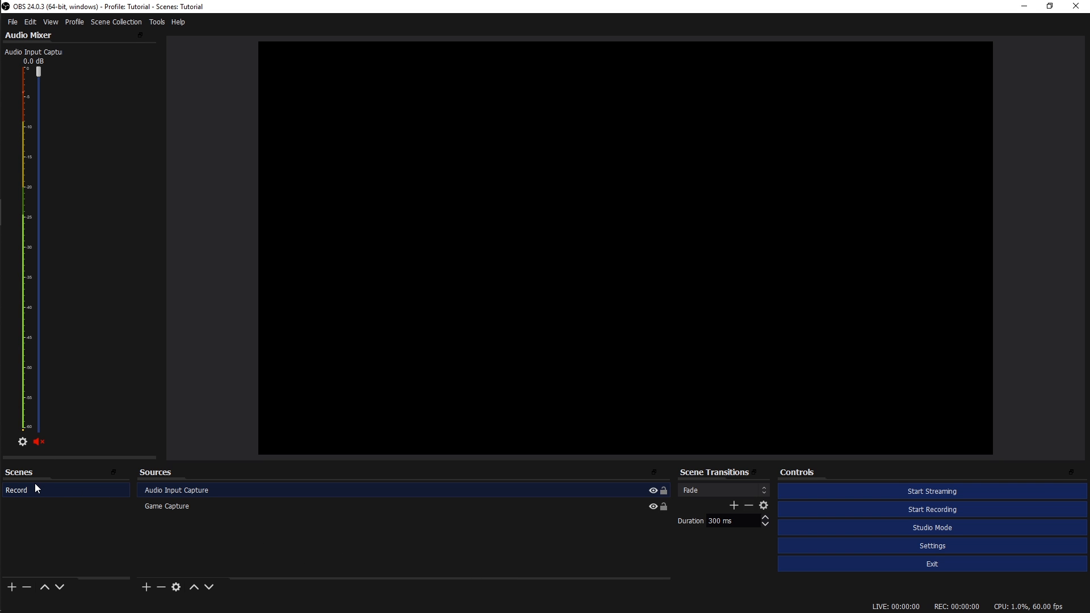
Unmute Audio Input Capture and add a new Audio Output Capture source using the VoiceMeeter Input (VB-Audio VoiceMeeter VAIO) device.
click(39, 444)
click(146, 587)
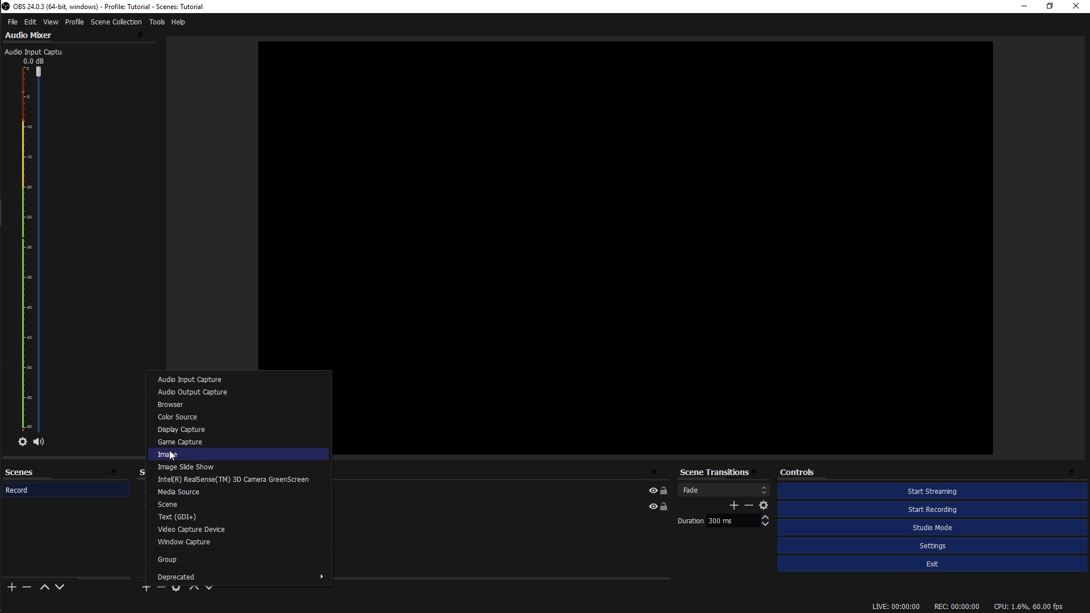
click(199, 392)
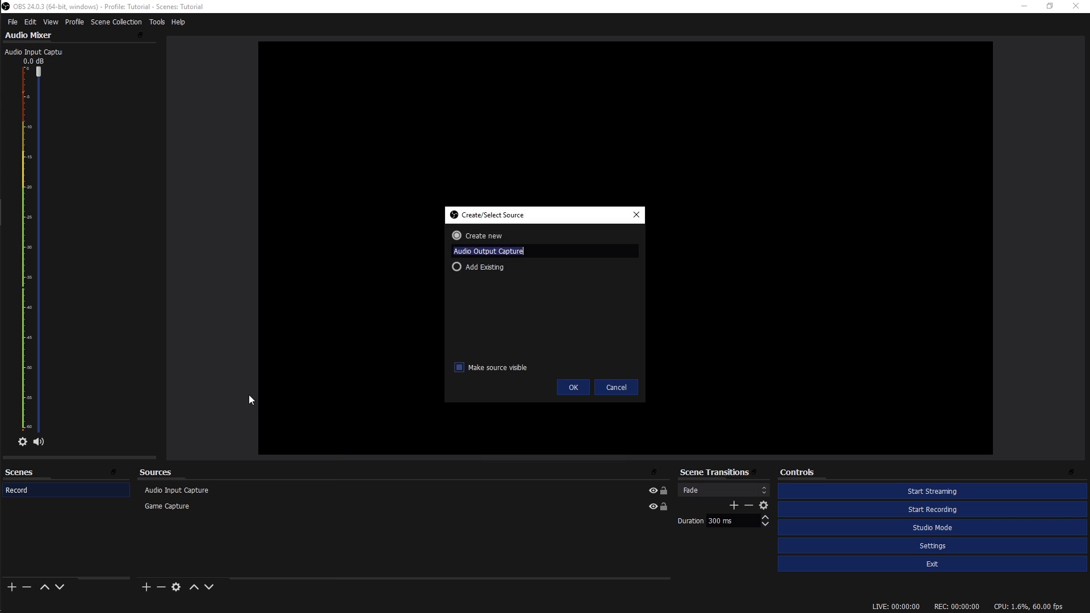
click(569, 389)
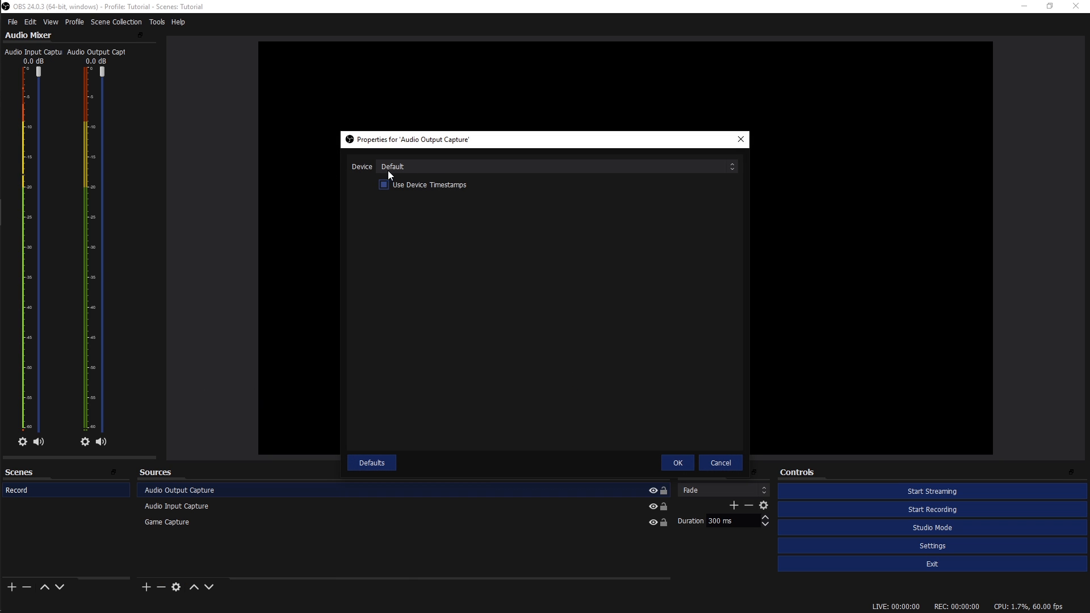
click(411, 171)
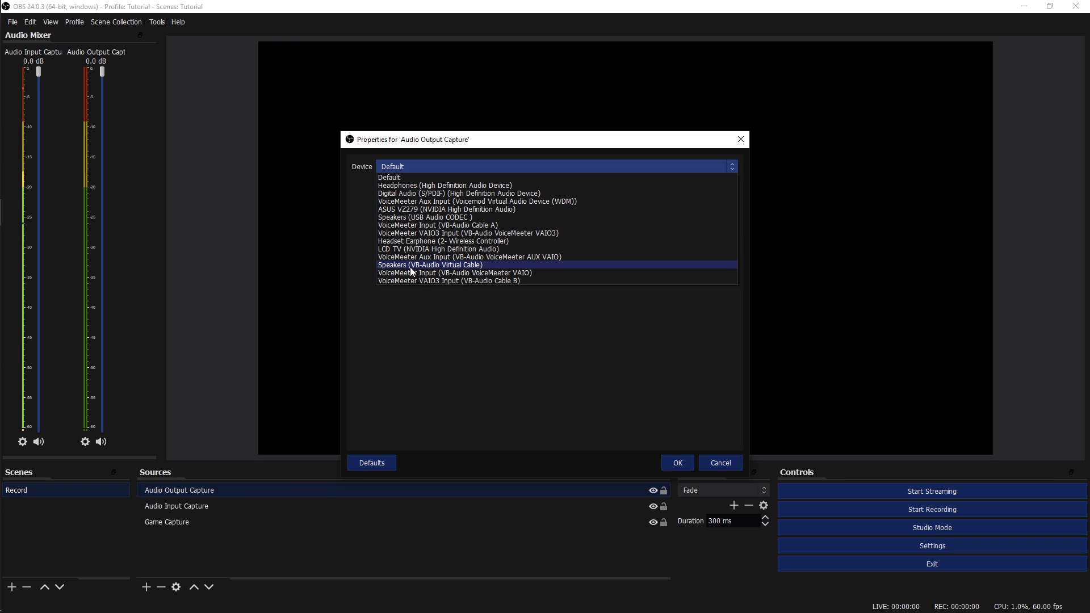
click(442, 273)
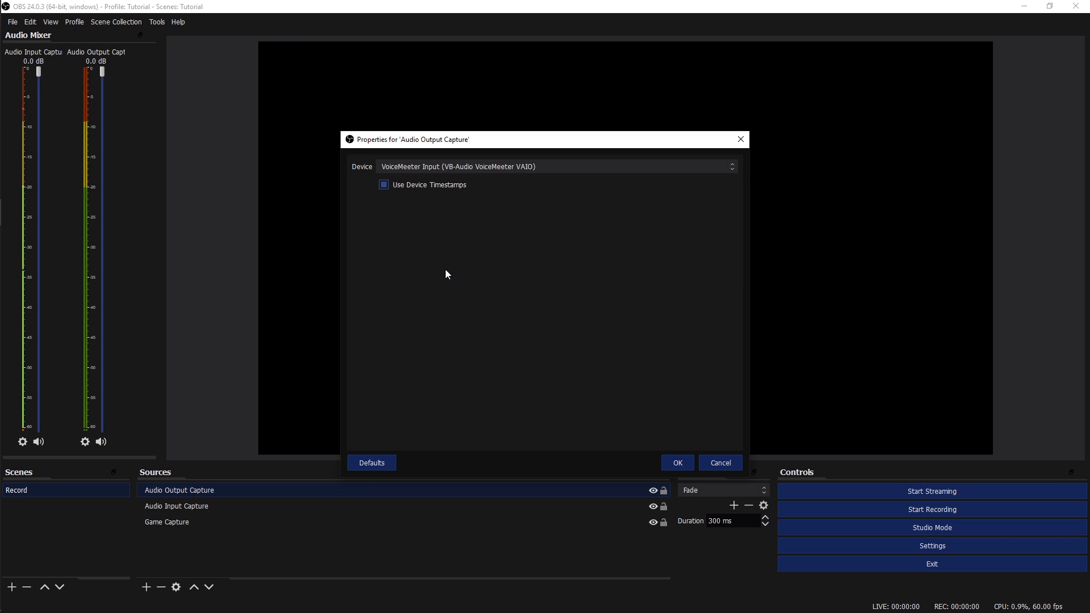
click(677, 463)
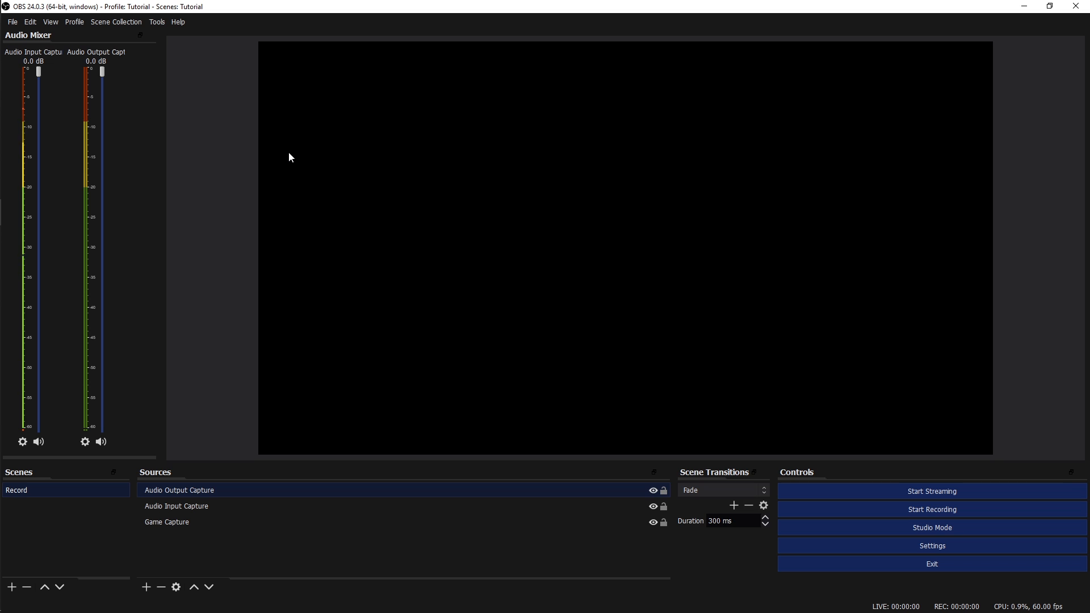
Select the Game Capture source and lower the Audio Input Capture volume to -4.4 dB in the mixer.
click(309, 564)
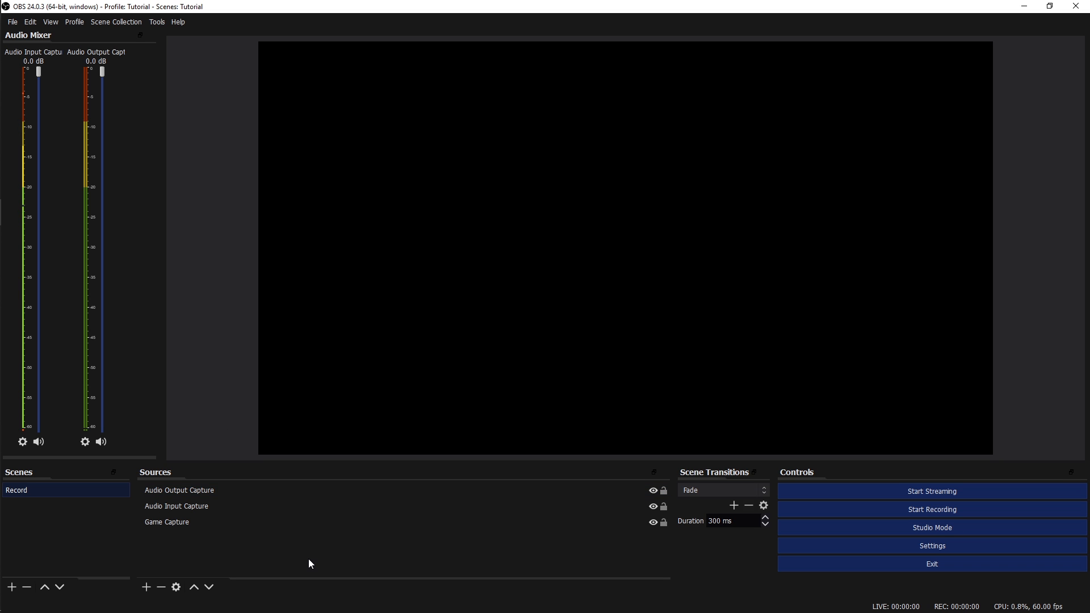
drag(271, 523, 199, 528)
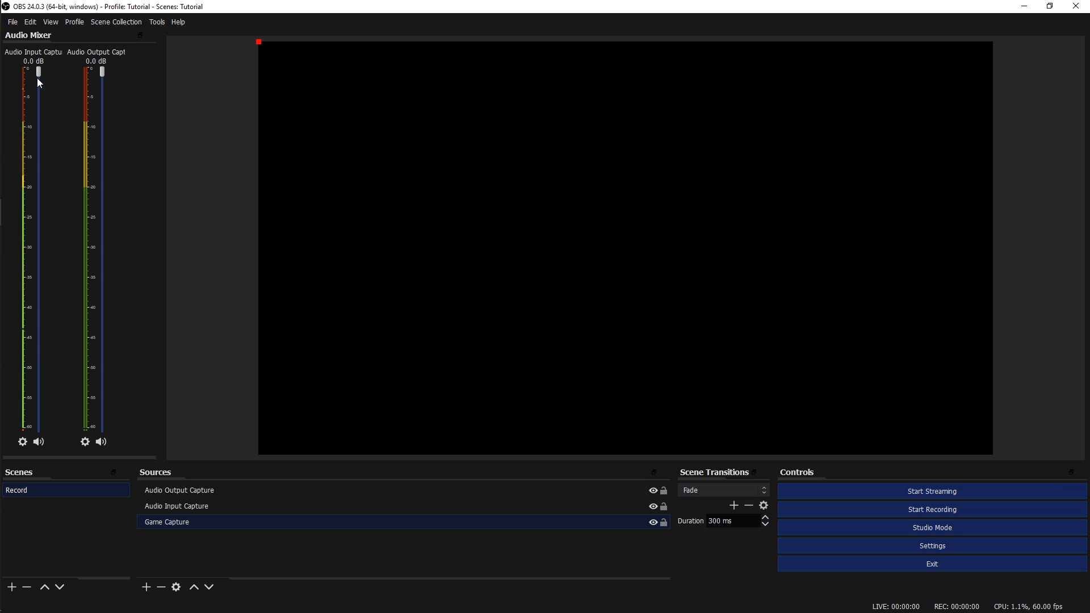
drag(36, 77, 39, 89)
Bring the second OBS window with the Default profile into view to examine its audio mixer, and move it away again.
drag(1089, 90, 484, 48)
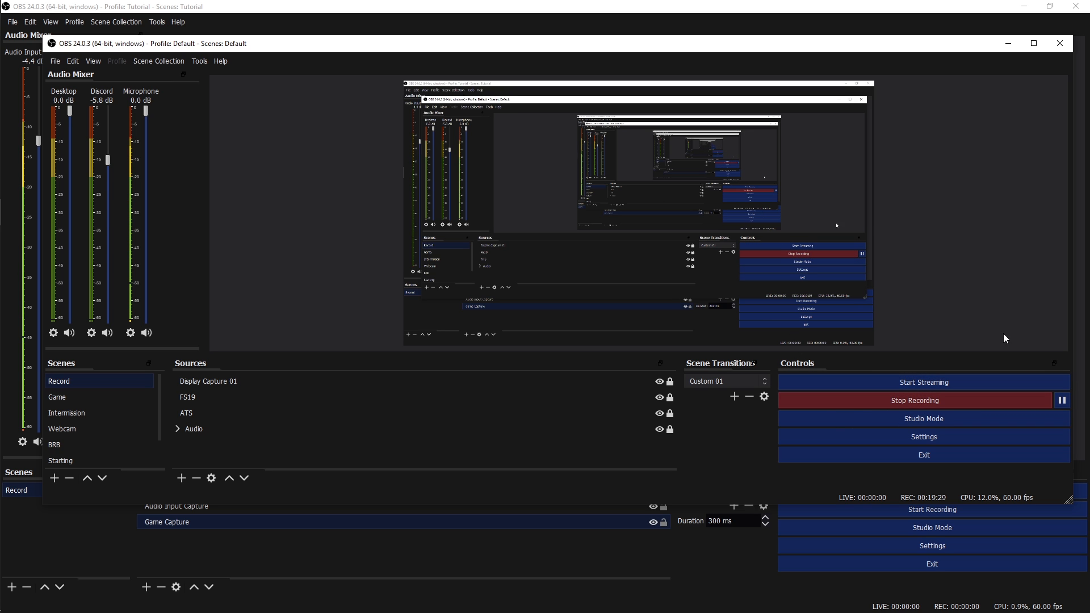
drag(602, 49, 870, 134)
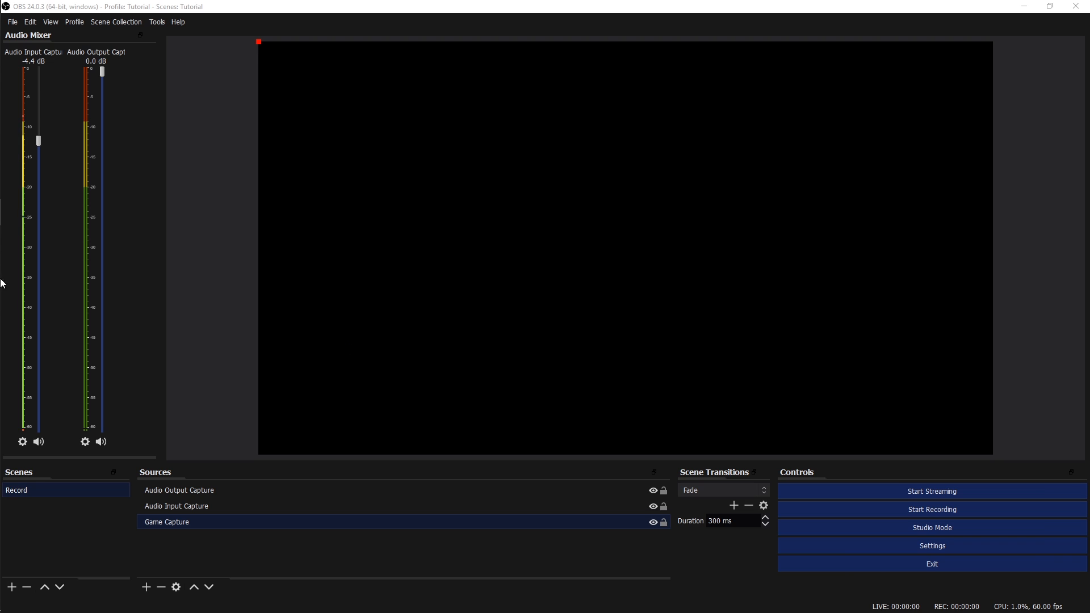
Switch to File Explorer, view the recording files in the Raw folder under FS19 > Videos, and minimize the window.
mouse_move(1, 246)
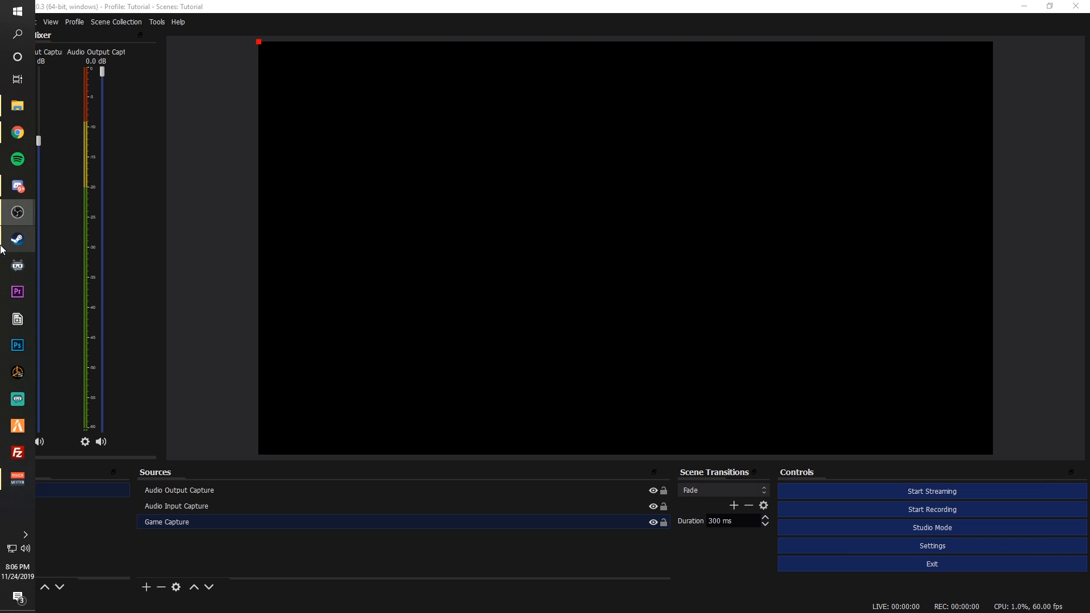
click(17, 106)
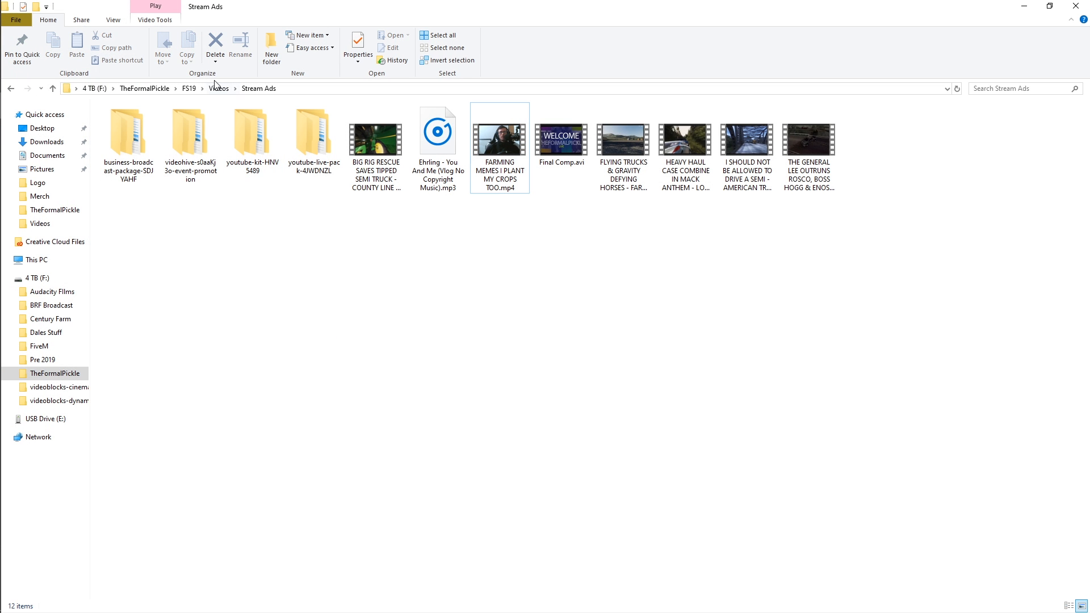
click(189, 88)
double_click(139, 139)
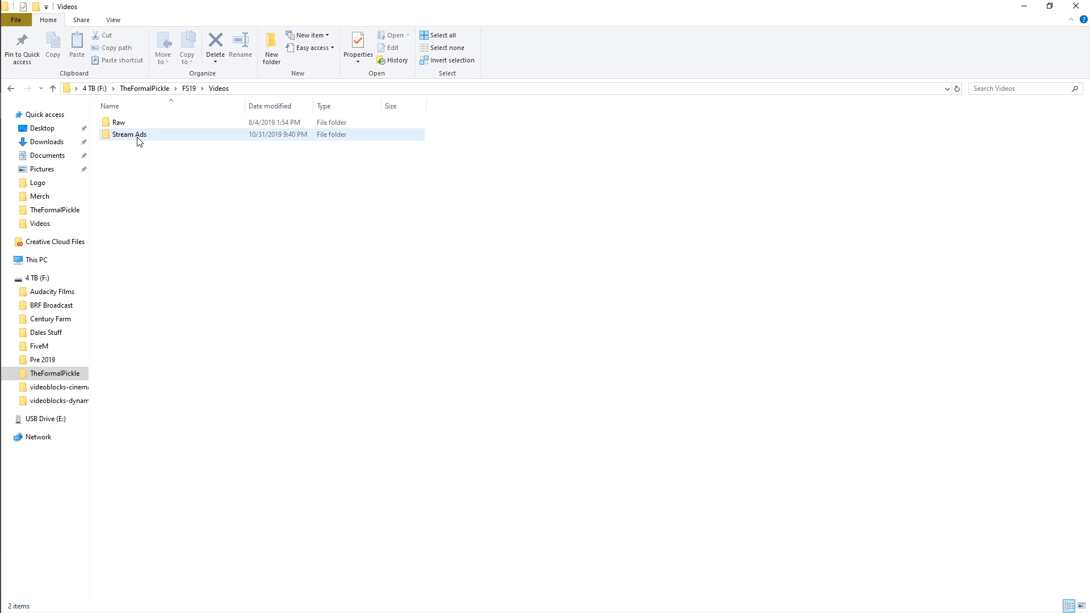
double_click(138, 136)
click(218, 89)
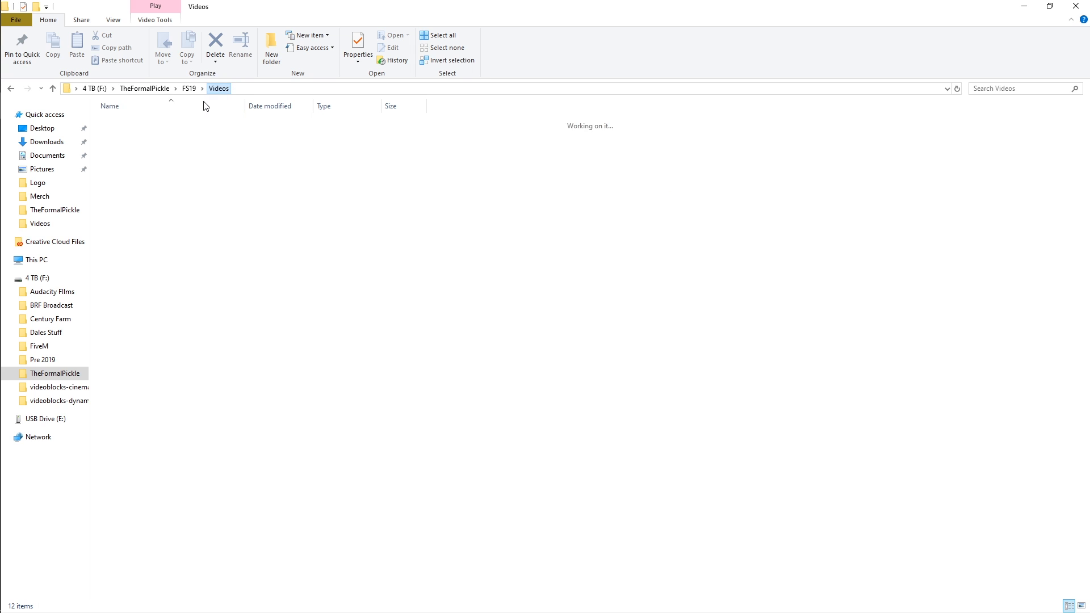
double_click(177, 120)
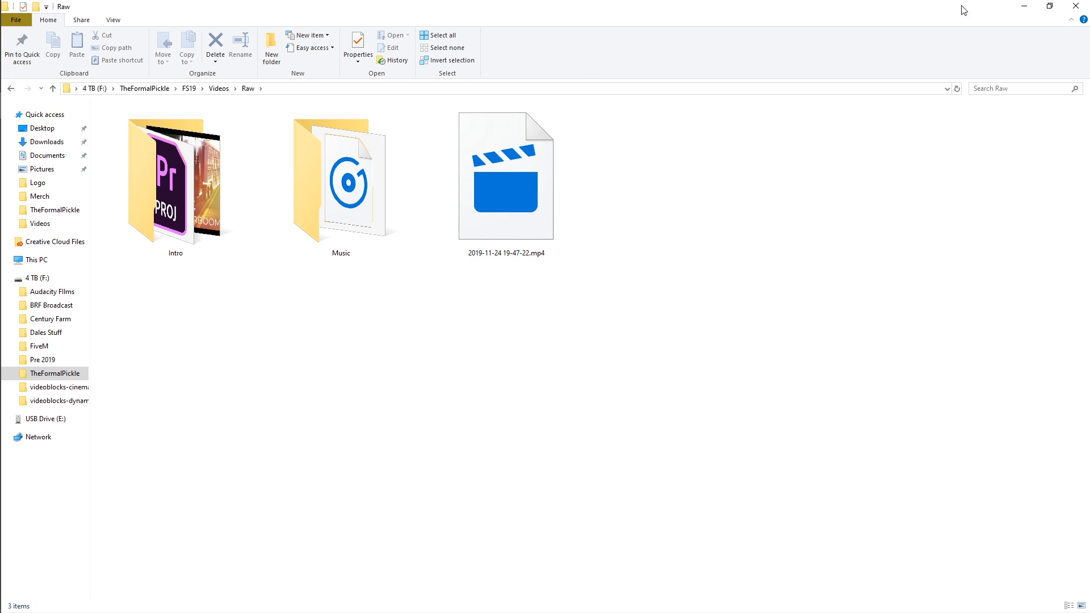
click(1024, 6)
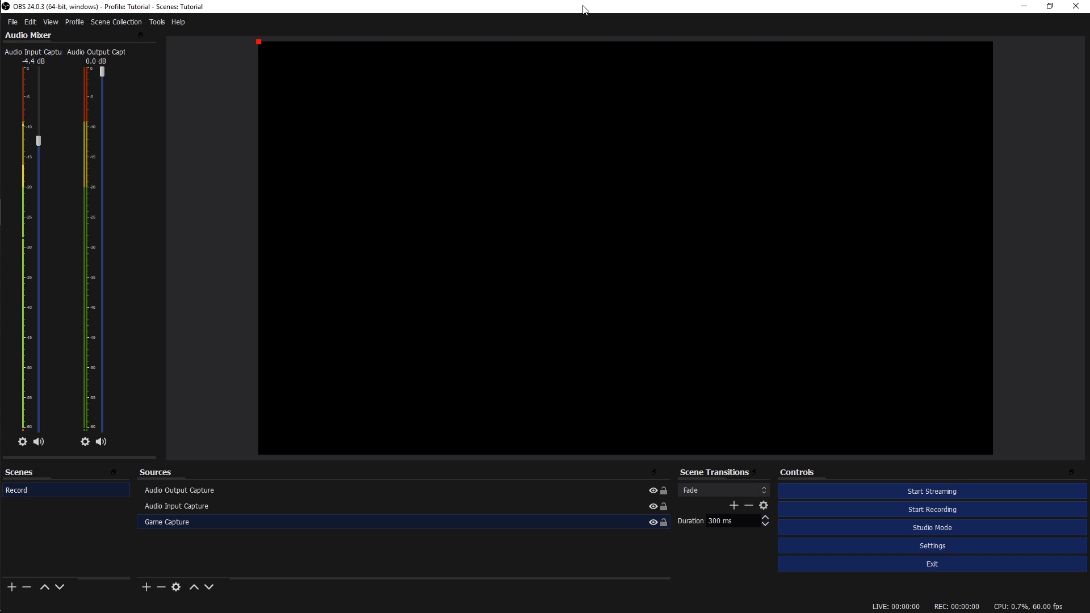